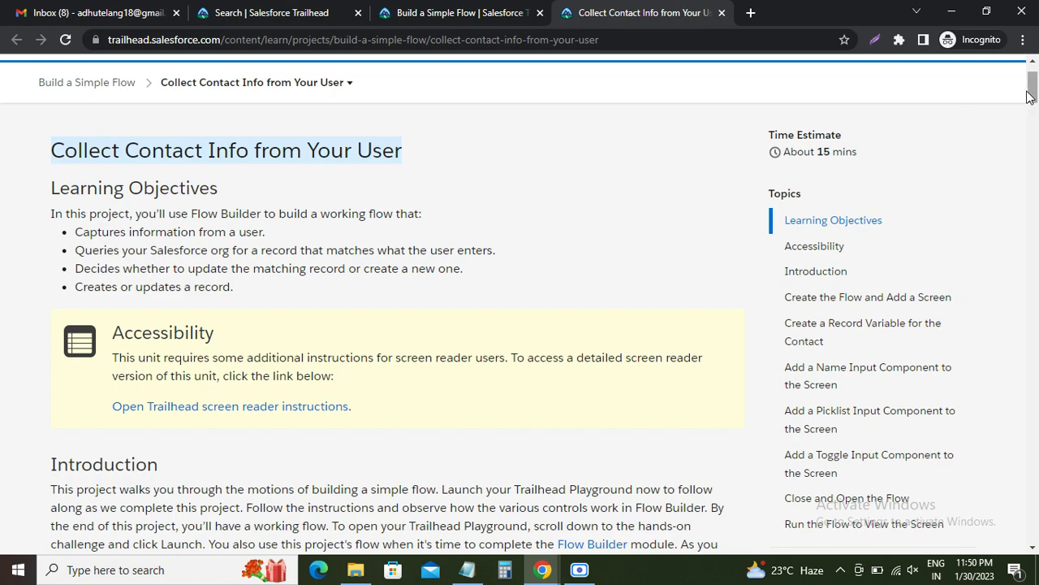
Launch the hands-on org from the Trailhead project's Verify Step section and switch to the Salesforce org
left_click_drag(1032, 88, 991, 504)
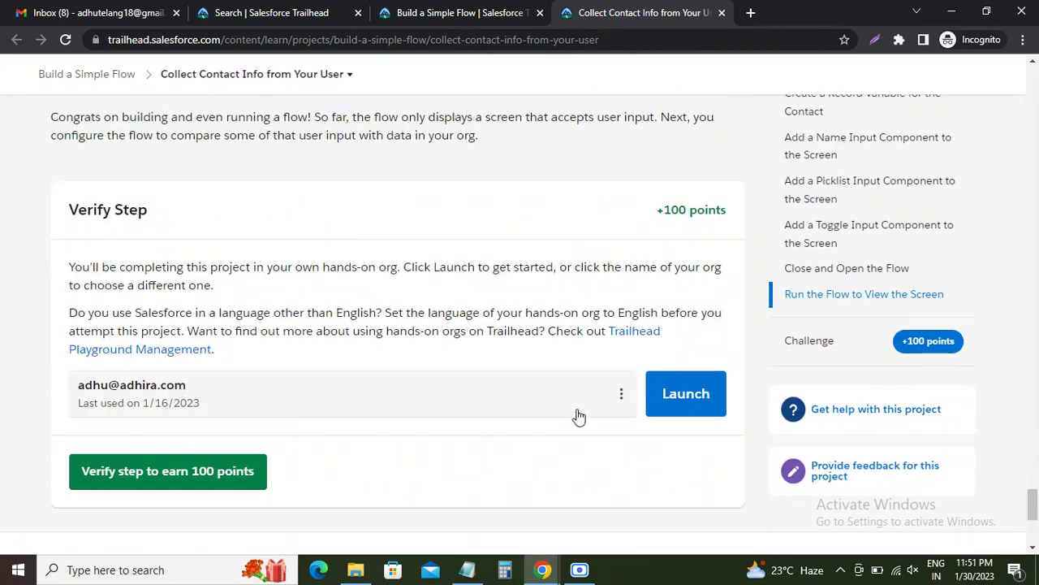
left_click(690, 396)
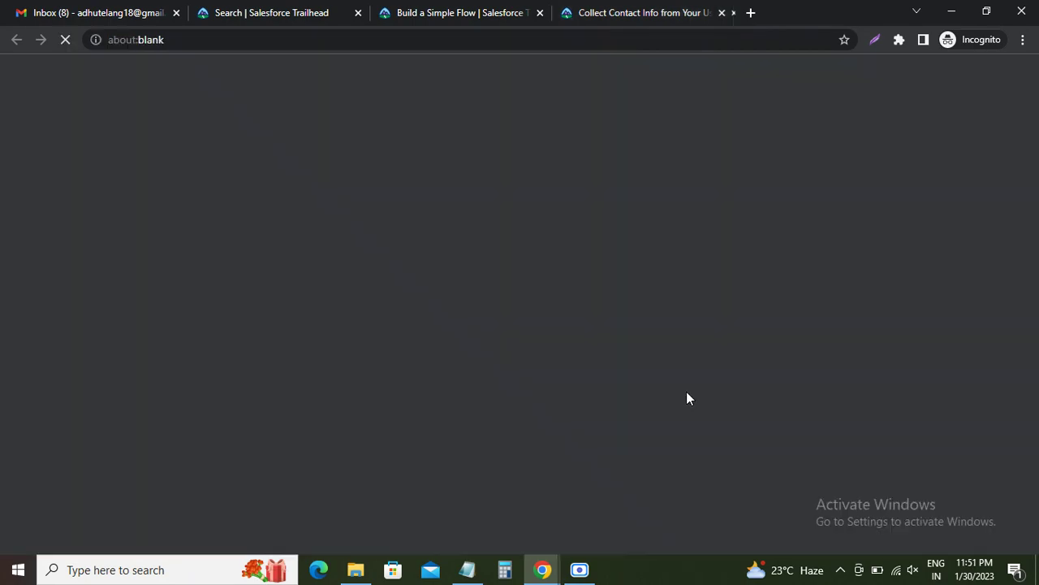
left_click(603, 13)
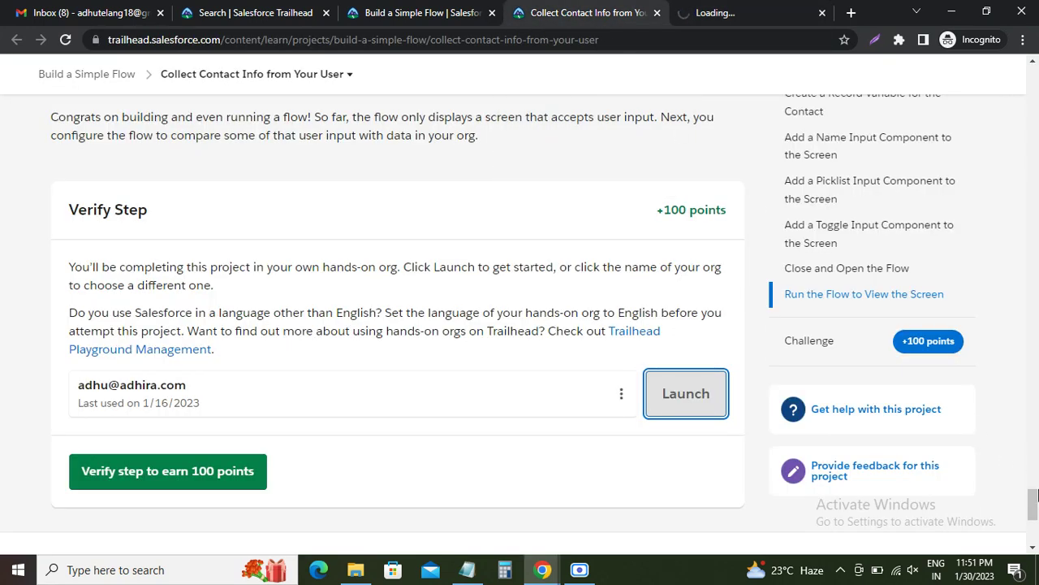
left_click_drag(1033, 504, 1033, 81)
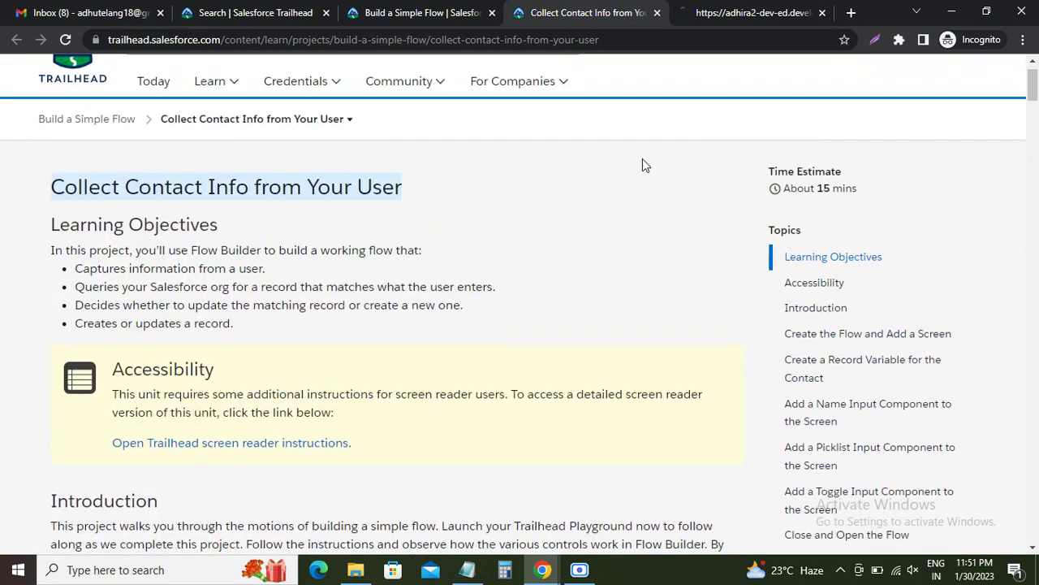
left_click(705, 13)
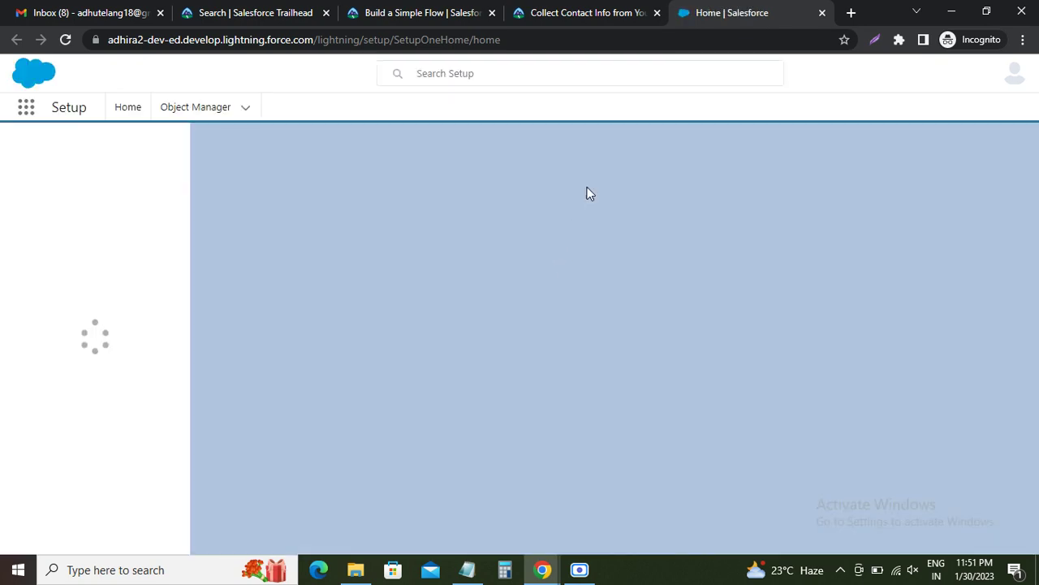
Check the "Create the Flow and Add a Screen" instructions, then search the org's Setup for "Flows" and open the Flows page
left_click(582, 13)
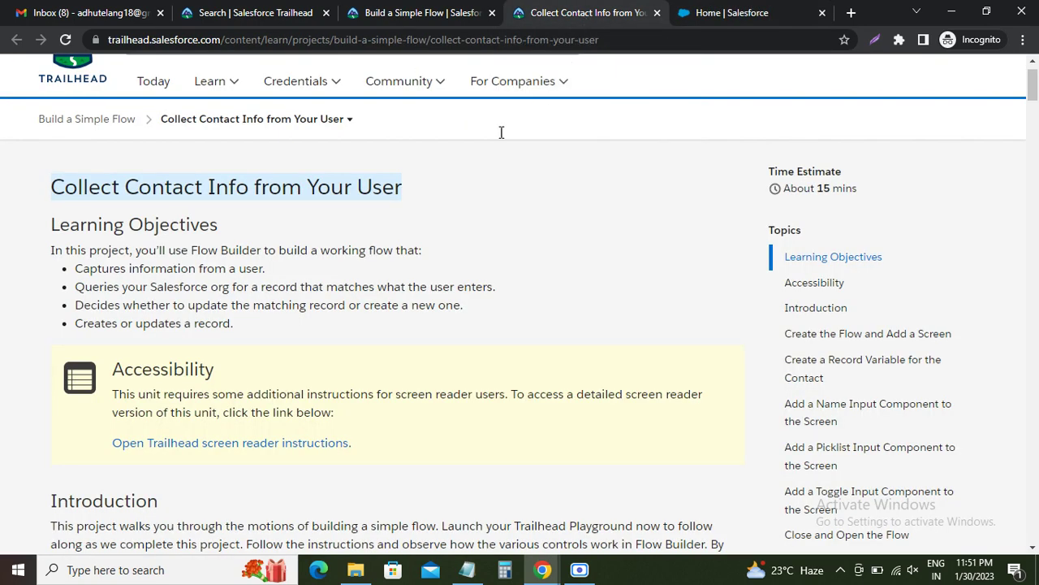
scroll(193, 285, "down", 5)
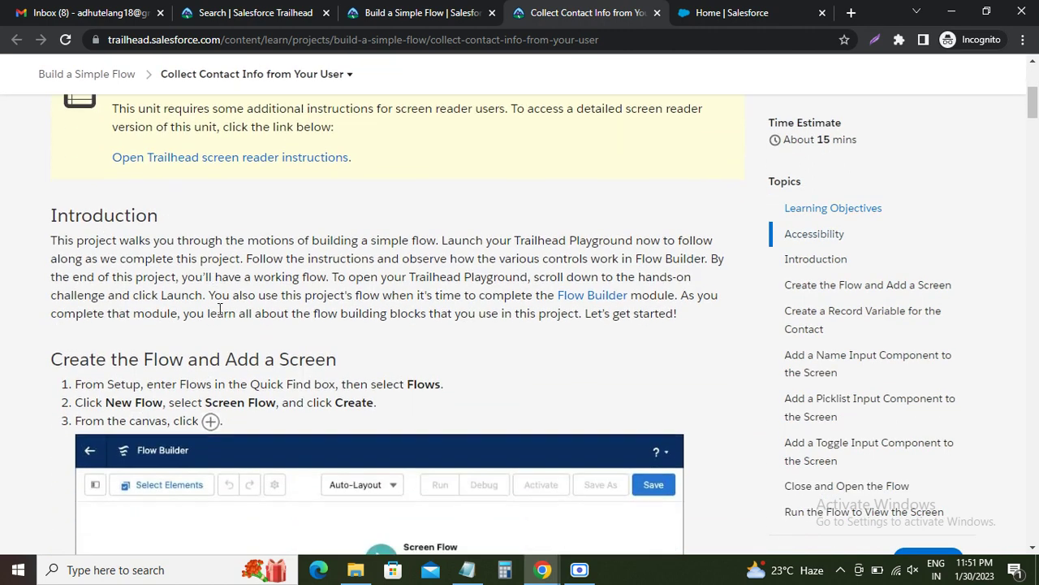
left_click_drag(68, 195, 325, 195)
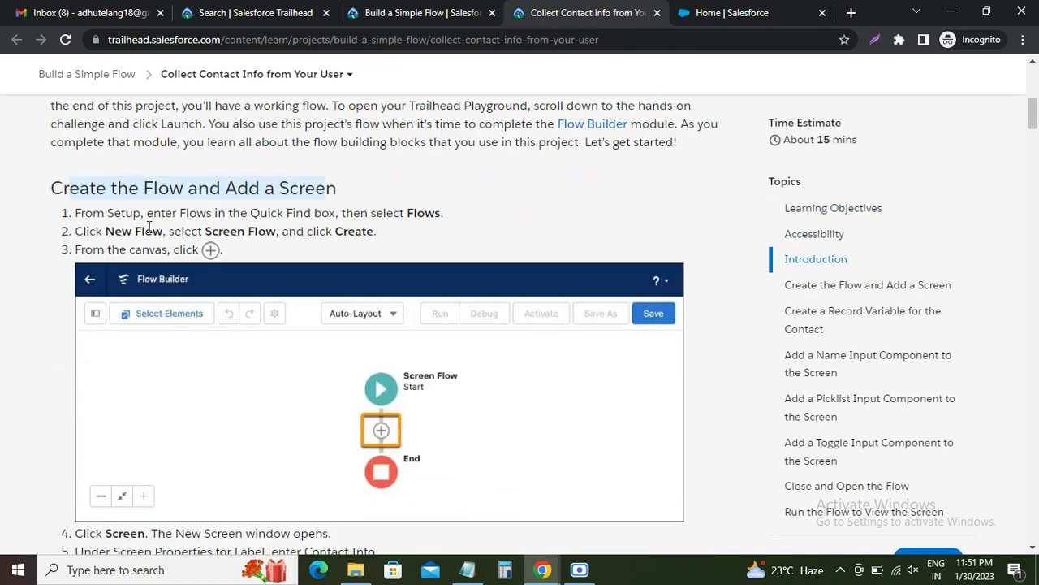
double_click(116, 213)
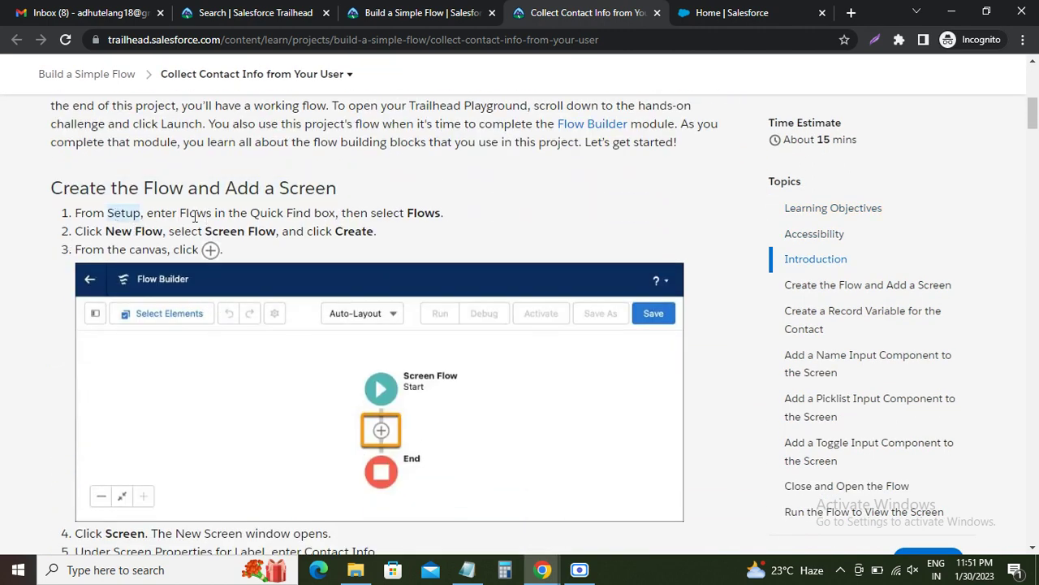
left_click_drag(184, 215, 213, 214)
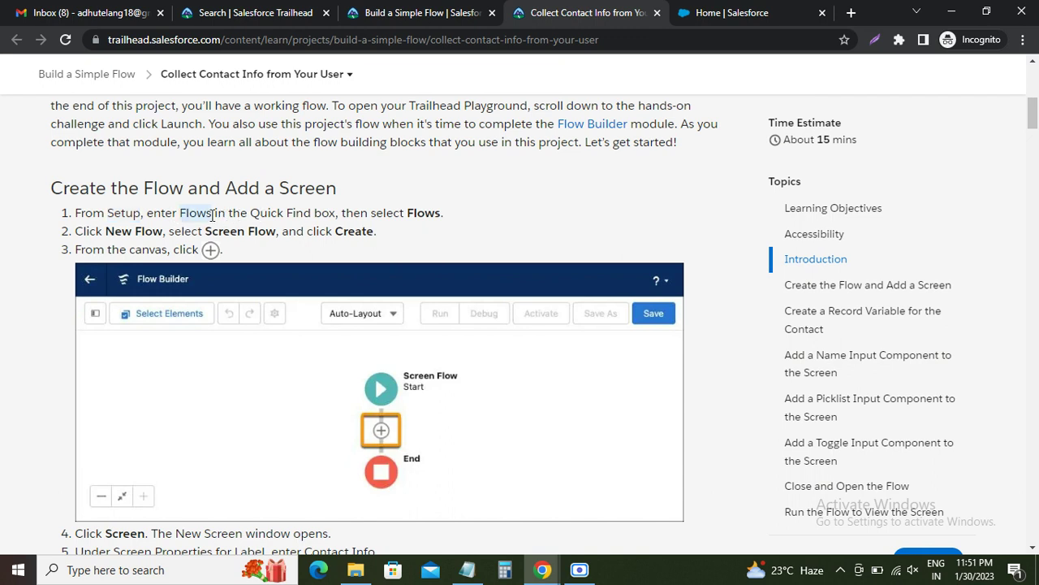
double_click(422, 212)
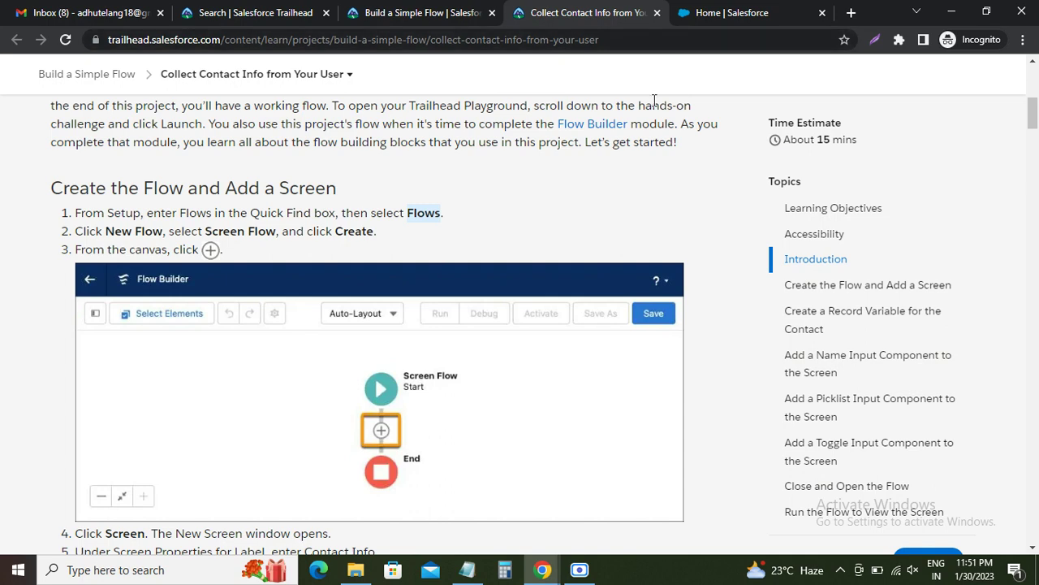
left_click(730, 12)
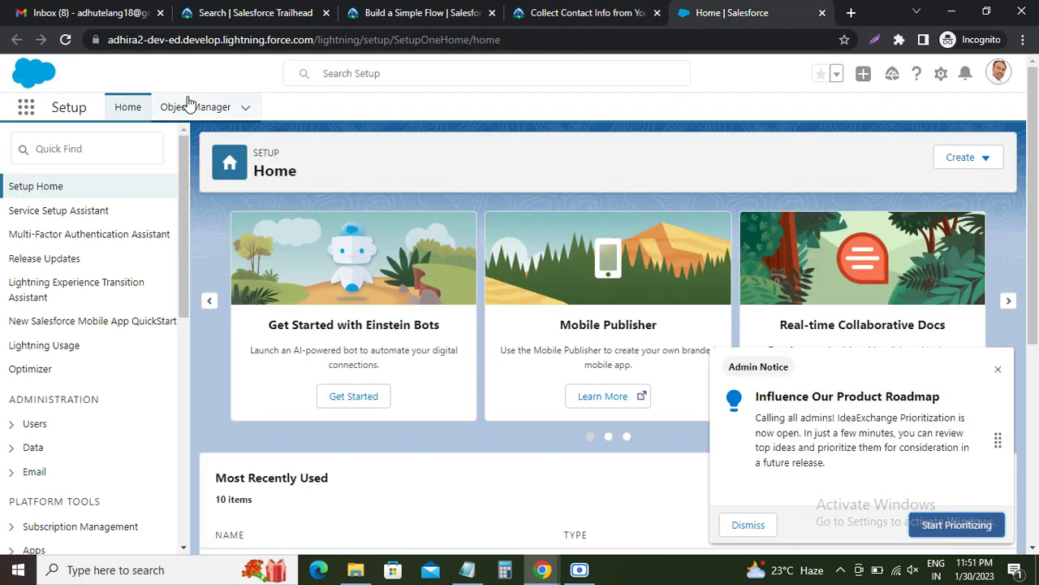
left_click(79, 151)
type("Flows")
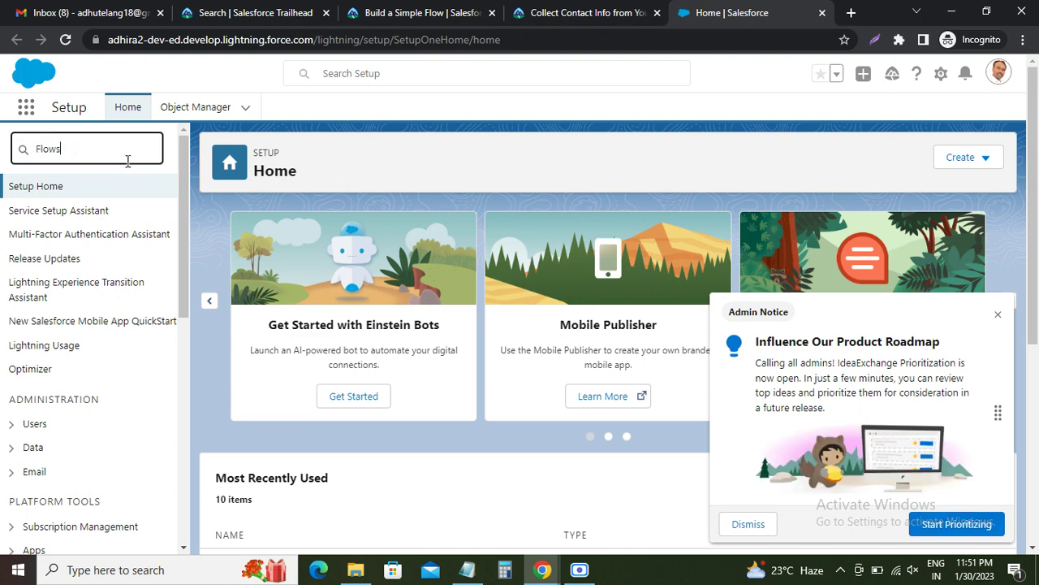
left_click(58, 212)
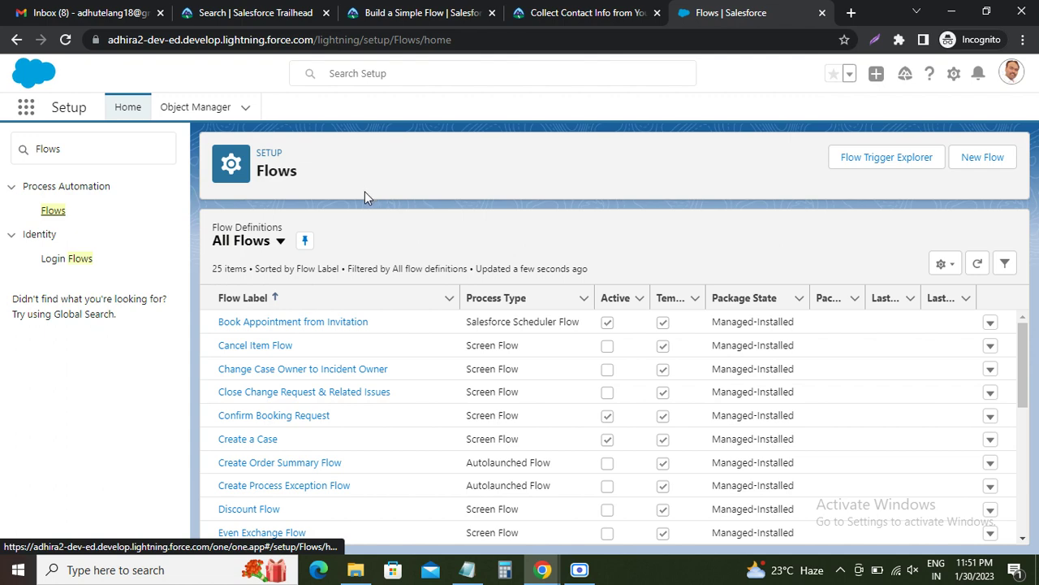
Create a new flow of the Screen Flow type, as described in instruction 2 of the project
left_click(543, 14)
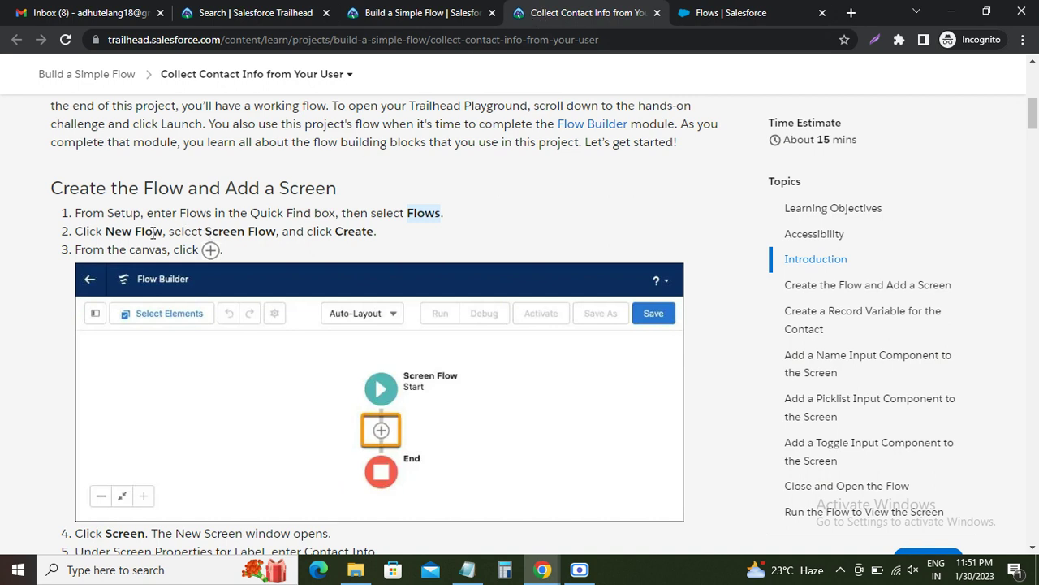
left_click_drag(106, 232, 269, 232)
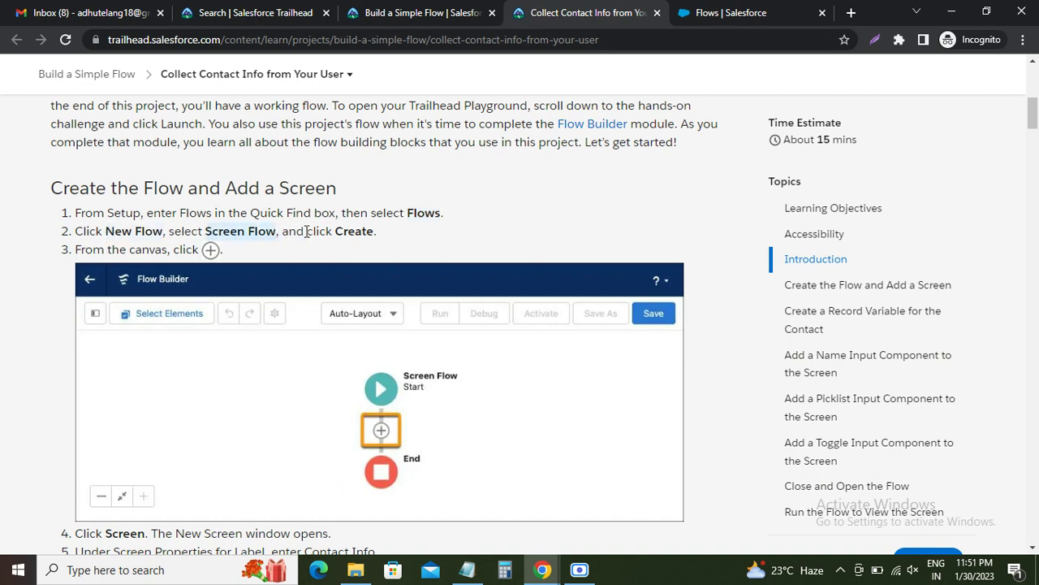
left_click(723, 22)
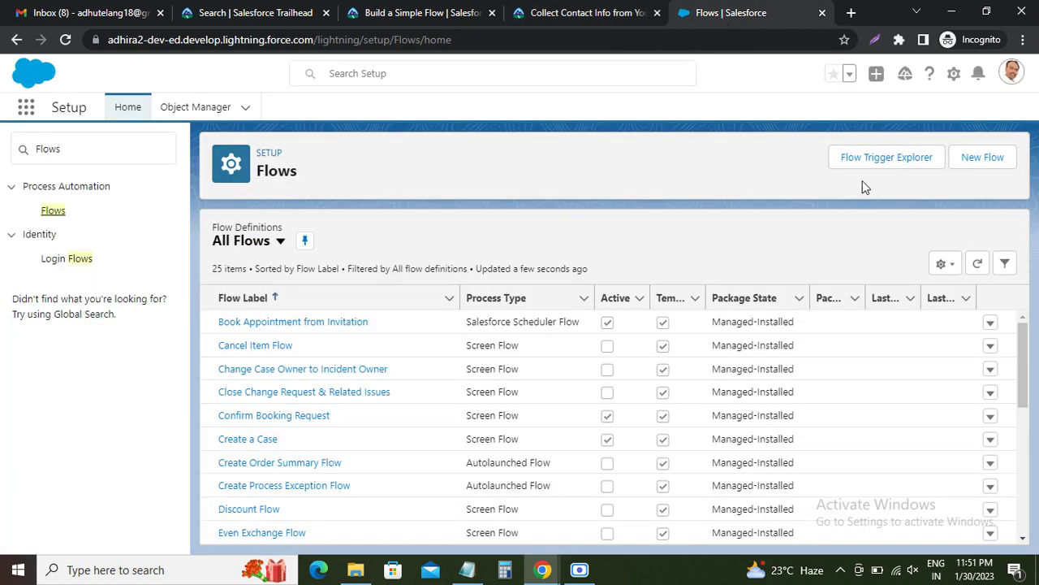
left_click(983, 162)
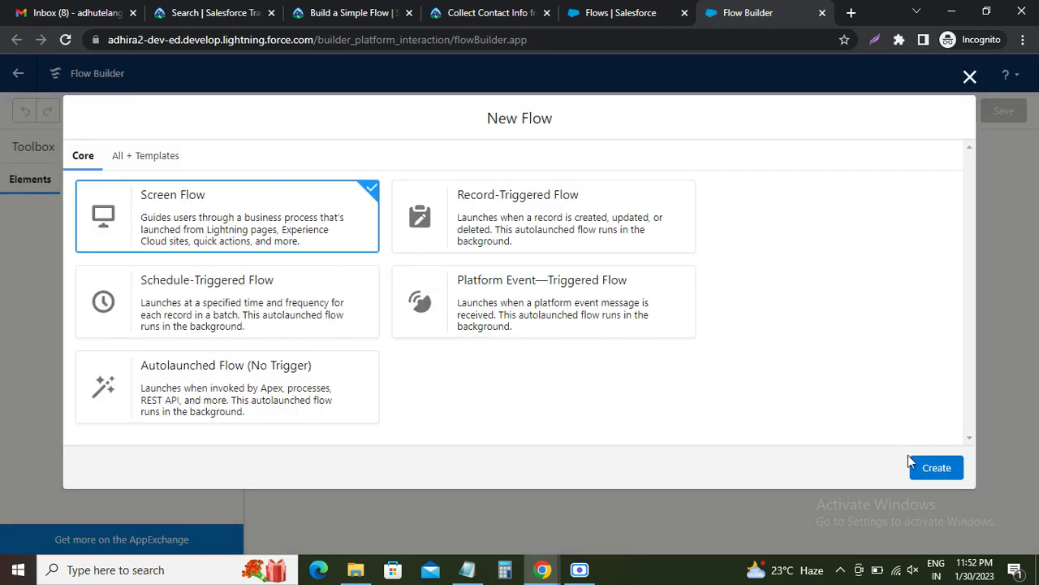
left_click(937, 469)
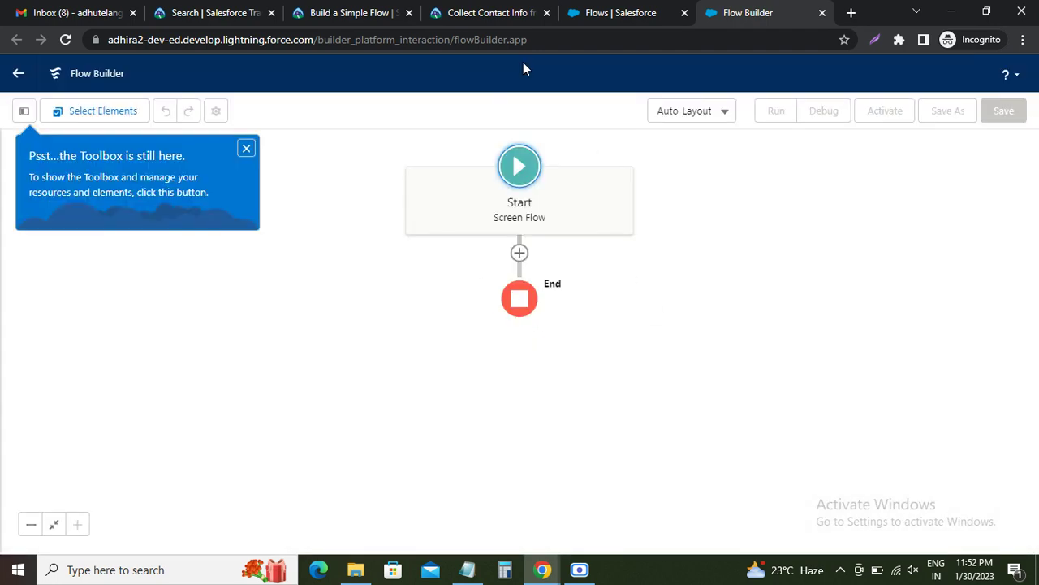
Following instructions 3 and 4, add a Screen element between Start and End on the flow canvas
left_click(504, 15)
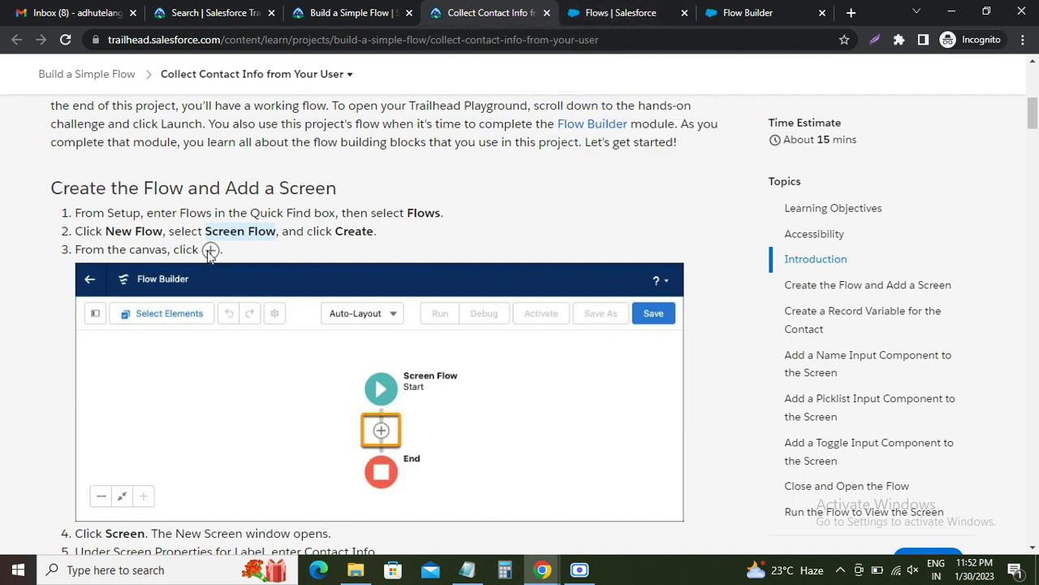
left_click_drag(175, 250, 77, 250)
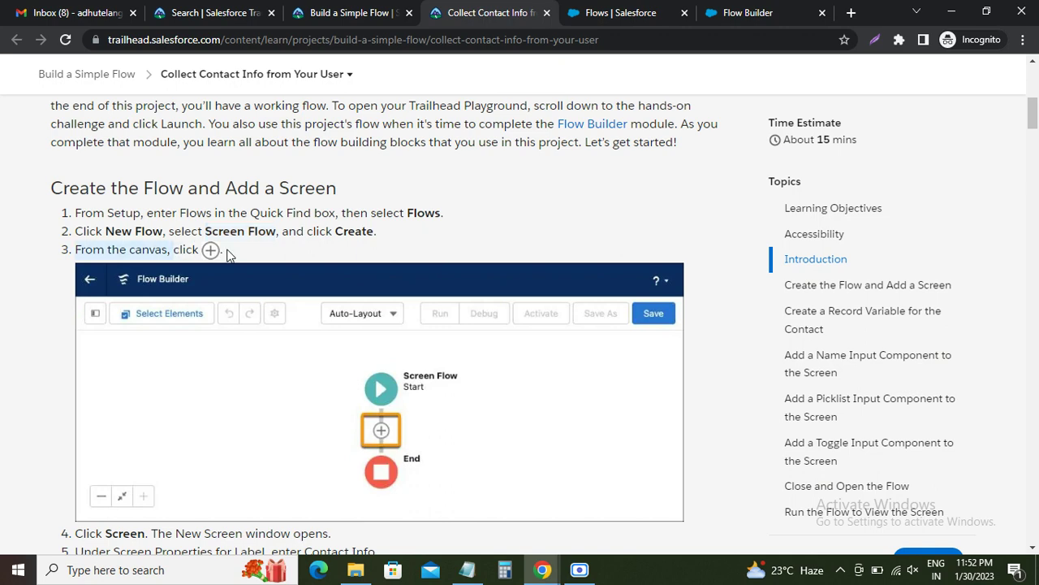
scroll(251, 256, "down", 3)
scroll(254, 255, "down", 1)
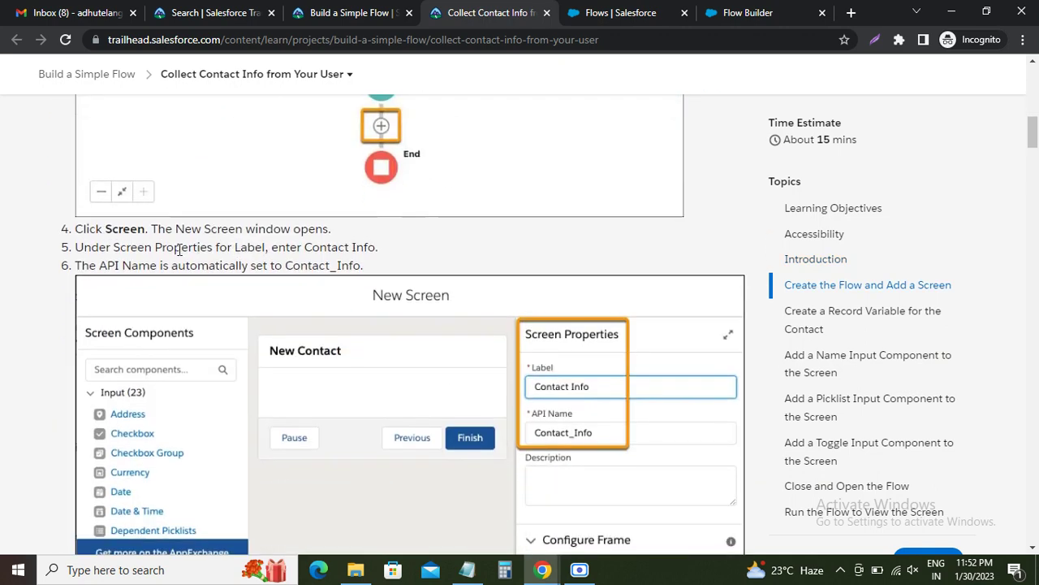
double_click(124, 231)
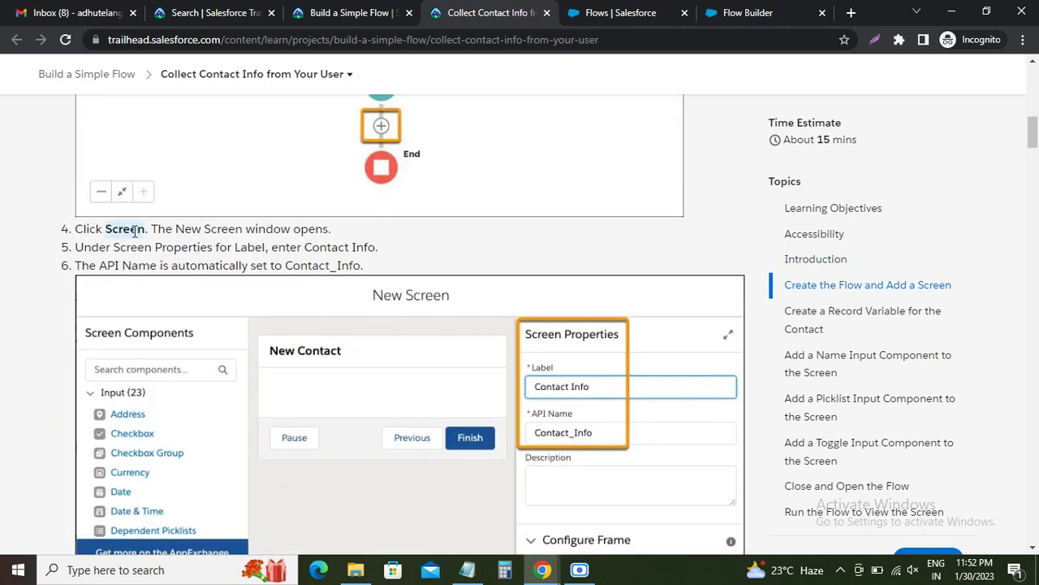
left_click(730, 13)
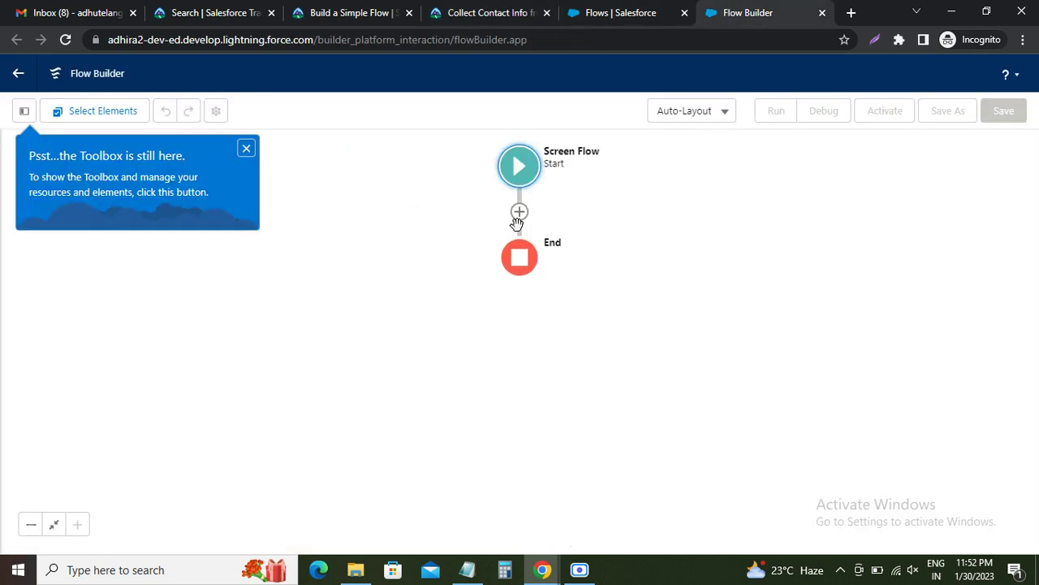
left_click(519, 213)
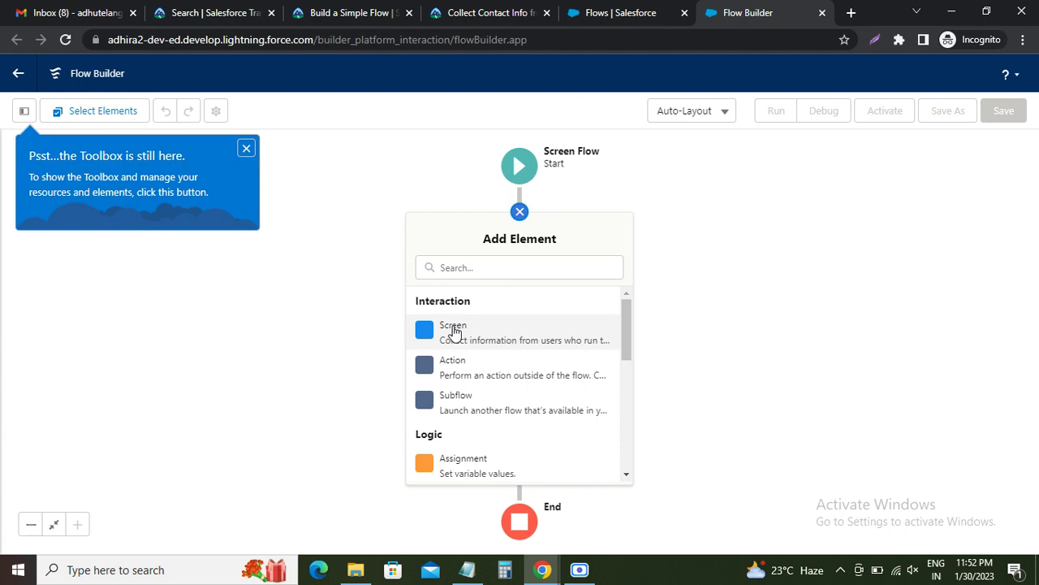
left_click(453, 332)
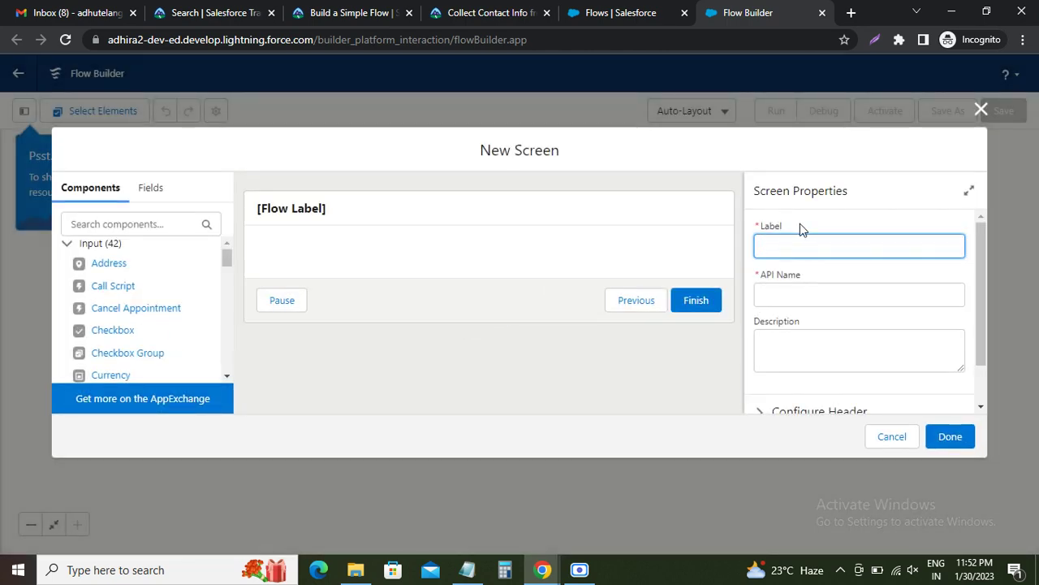
Set the new screen's label to "Contact Info", as given in the Trailhead instructions
left_click(490, 13)
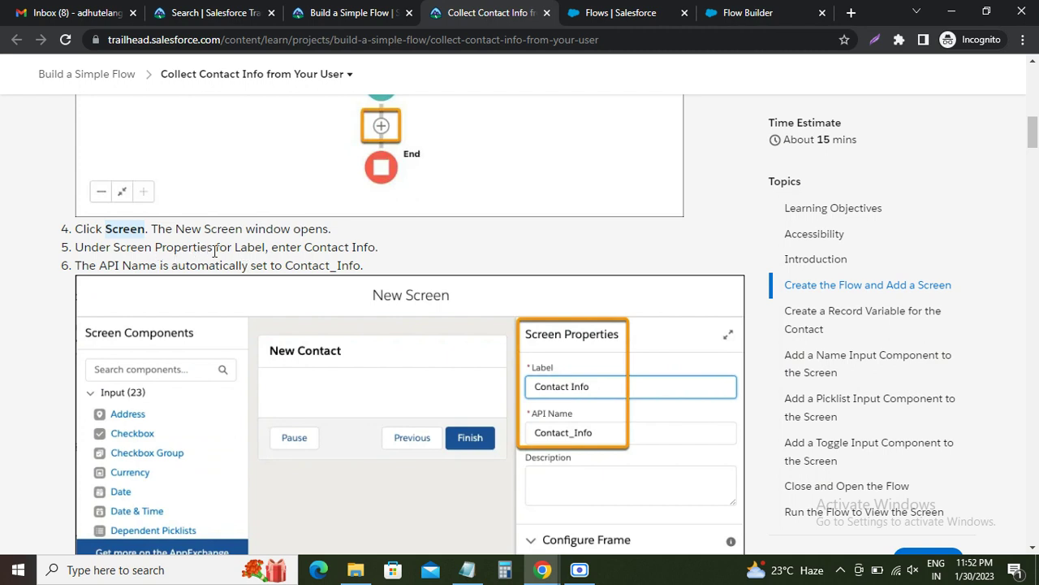
left_click_drag(306, 247, 369, 248)
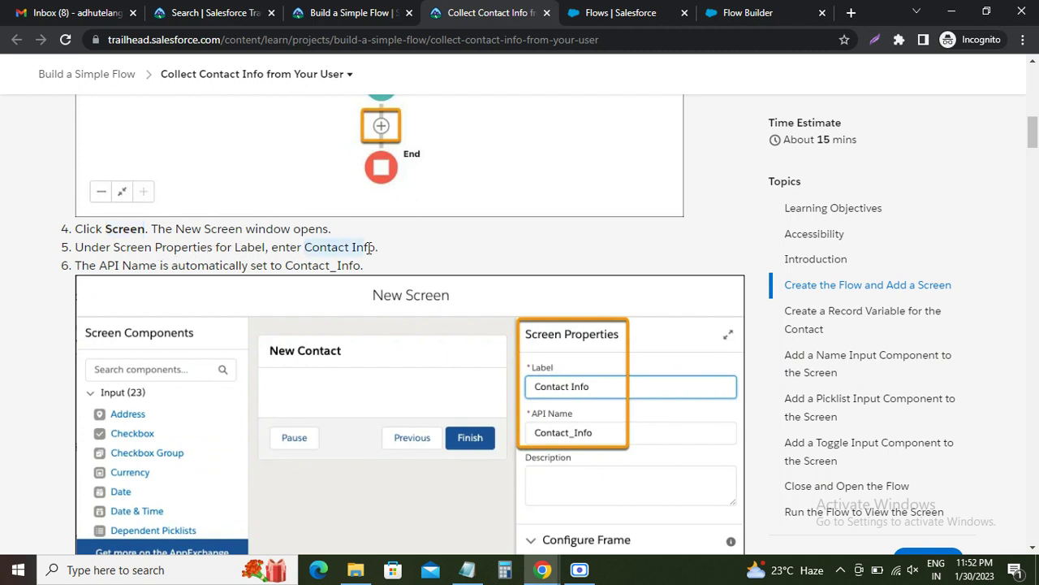
left_click(724, 21)
type("Contact Info")
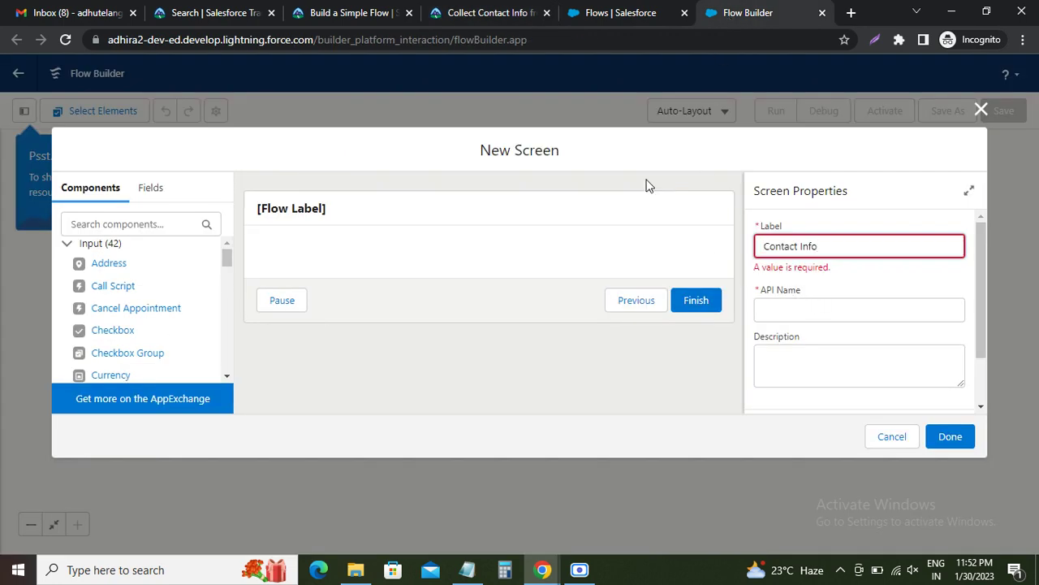
left_click(482, 14)
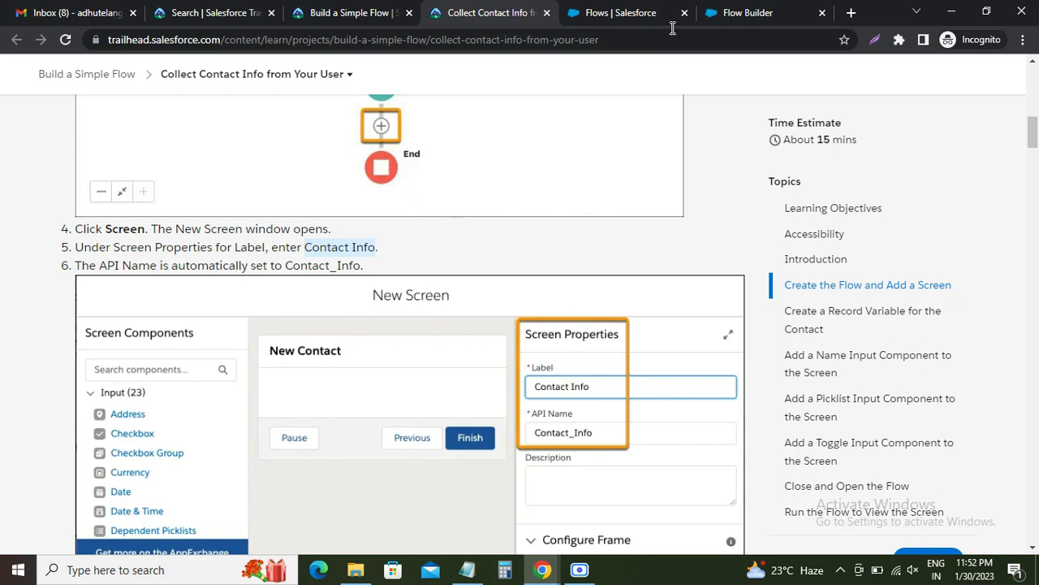
left_click(726, 12)
left_click(784, 334)
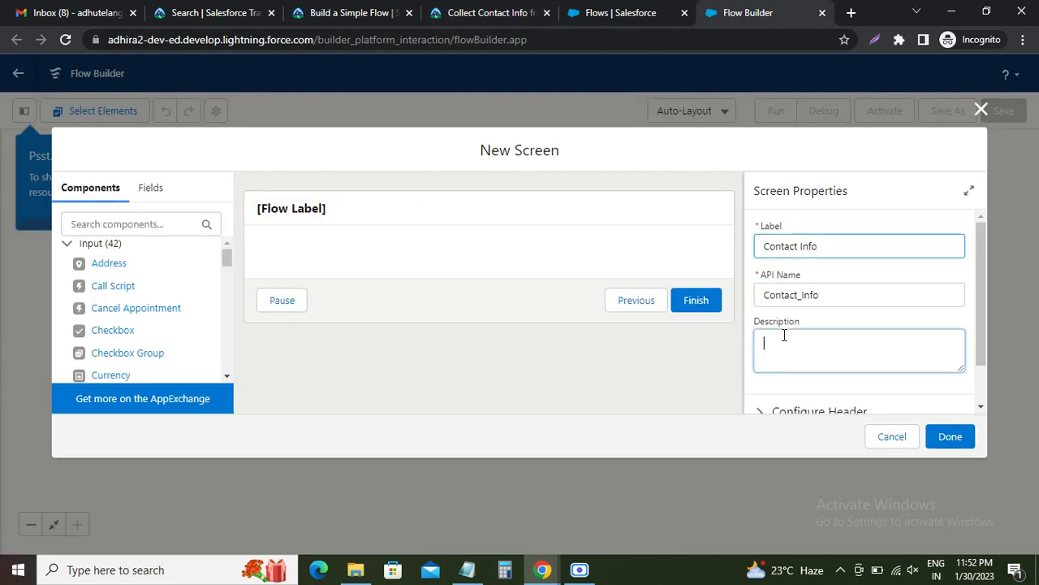
Check instruction 7 on the Trailhead page and finish the Contact Info screen, placing it on the flow canvas
left_click(484, 13)
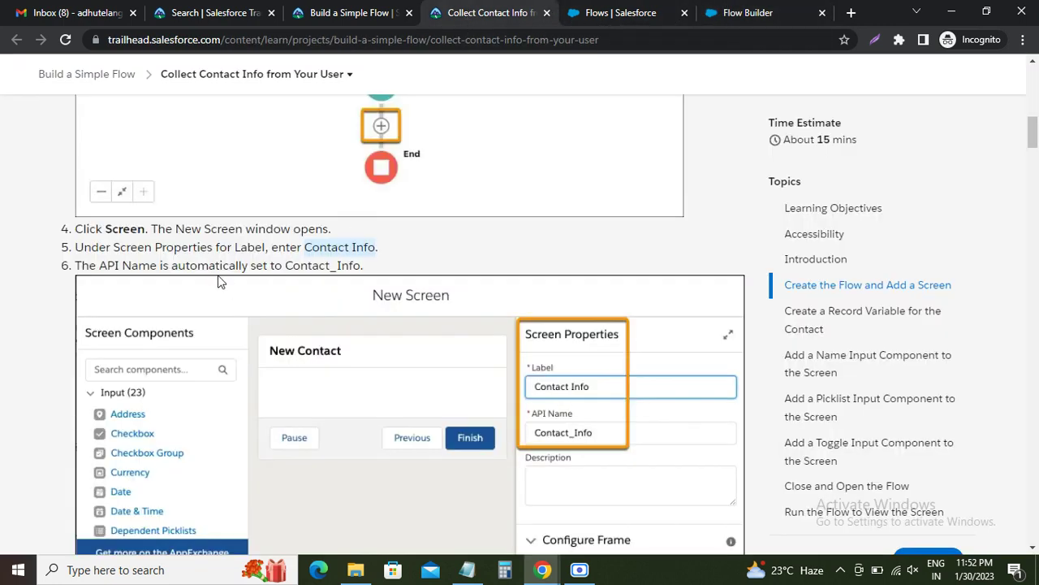
scroll(220, 281, "down", 5)
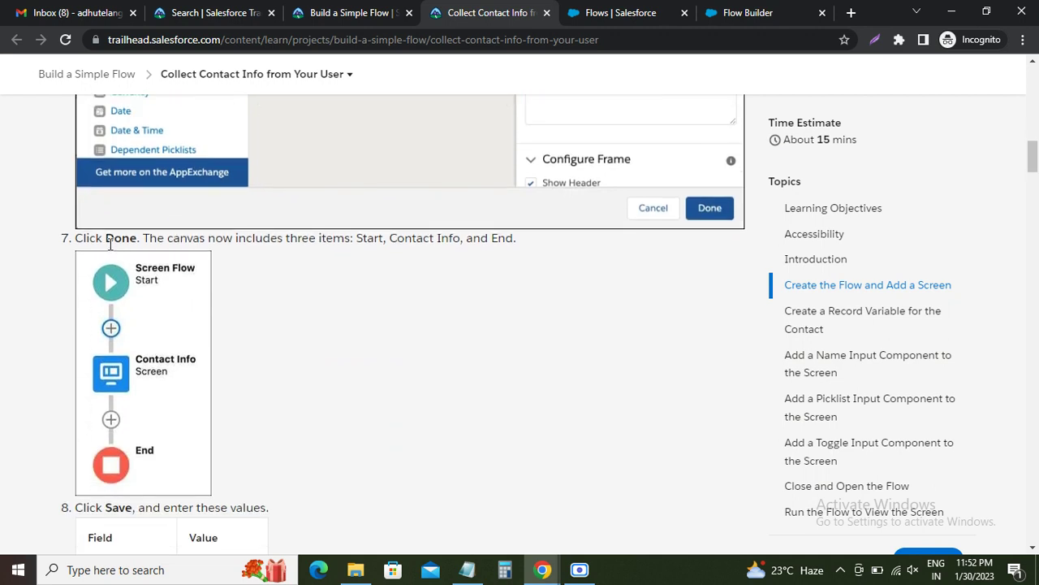
left_click_drag(106, 242, 139, 242)
left_click(745, 13)
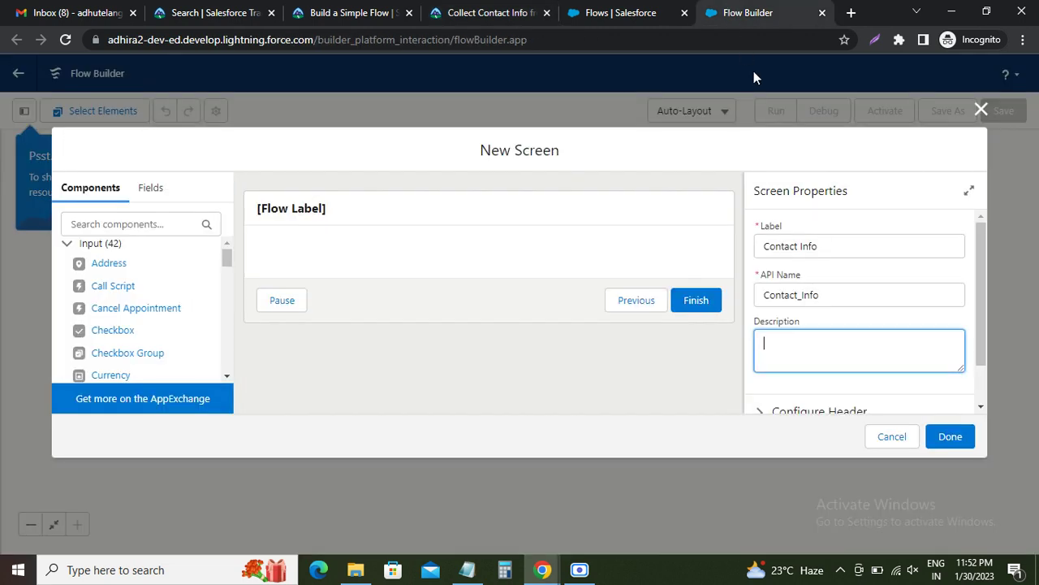
left_click(950, 439)
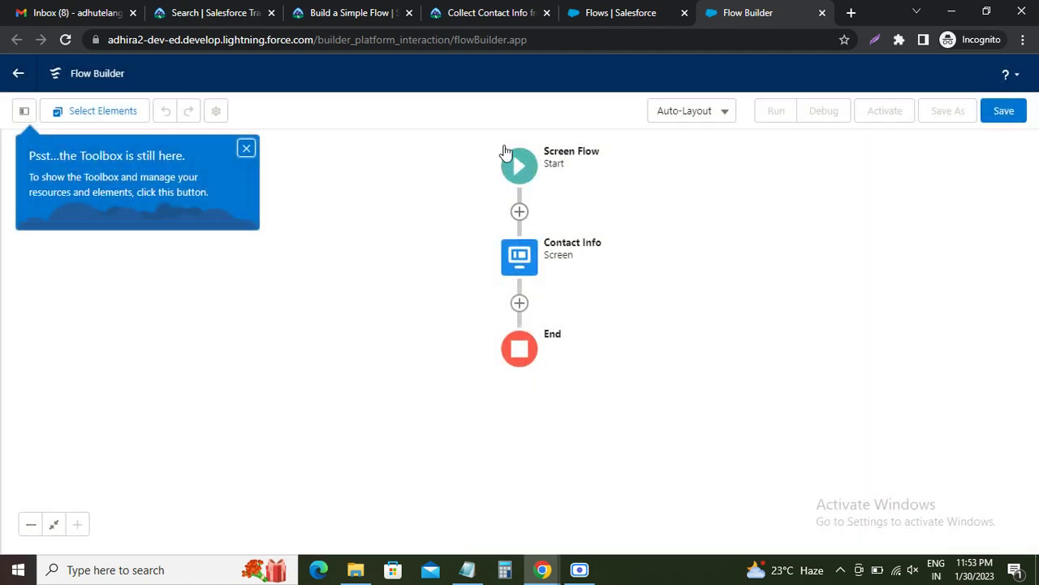
Following instruction 8 on the Trailhead page, start saving the flow and set its label to "New Contact" with the API name "New_Contact"
left_click(506, 13)
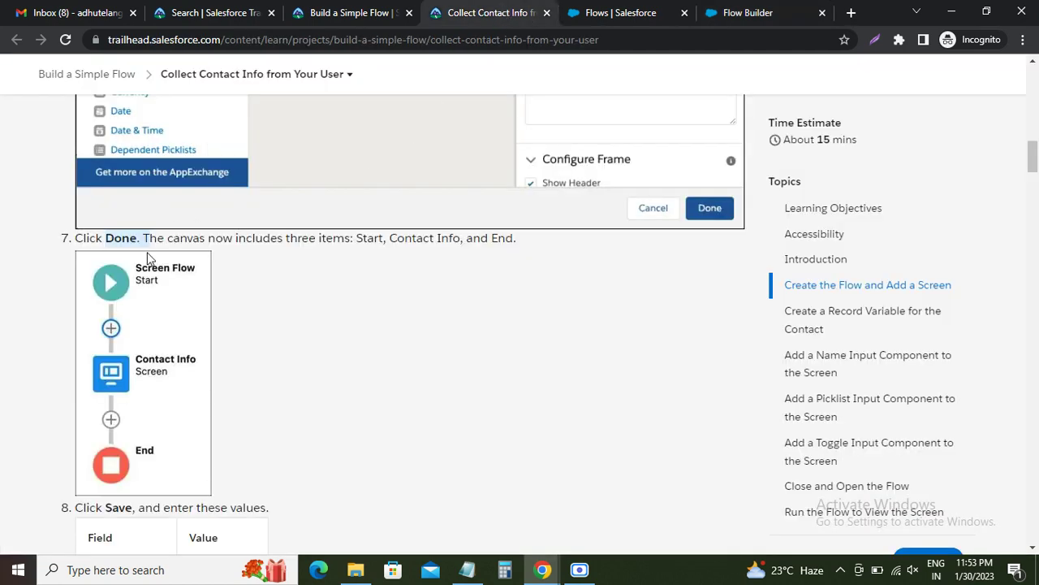
scroll(170, 268, "down", 4)
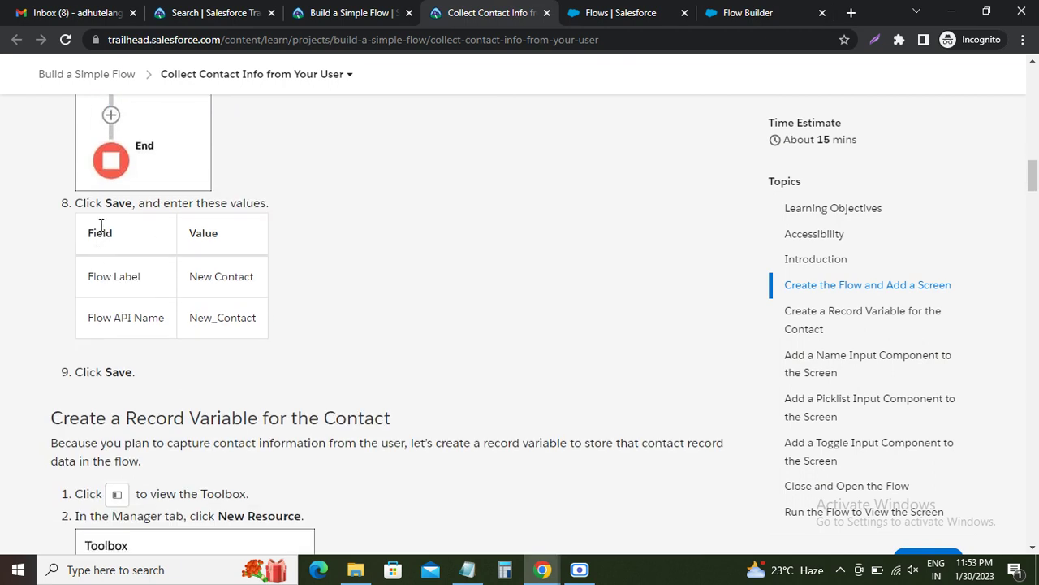
left_click_drag(106, 203, 132, 204)
left_click(726, 12)
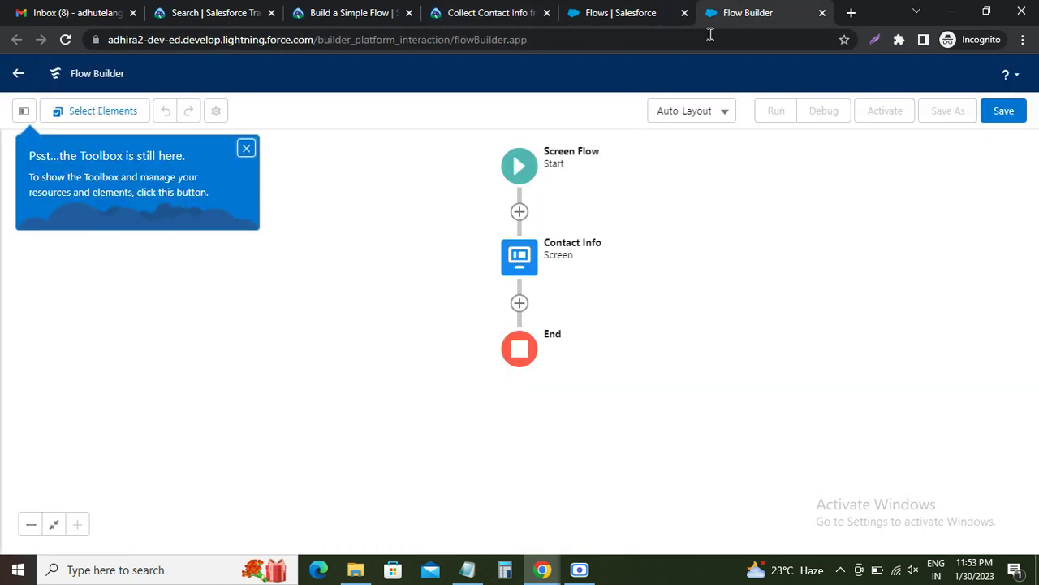
left_click(1003, 114)
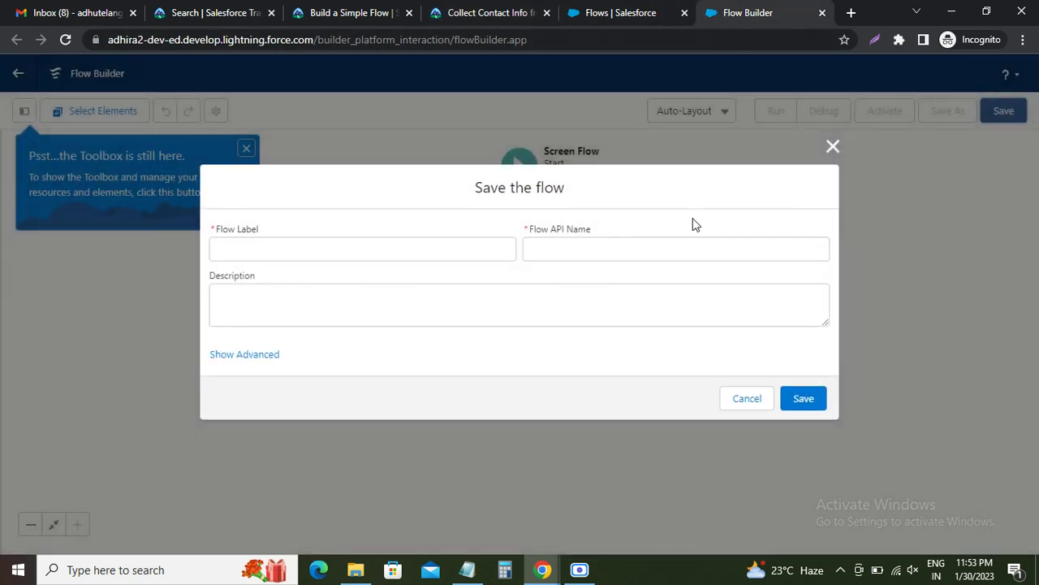
left_click(309, 246)
left_click(483, 12)
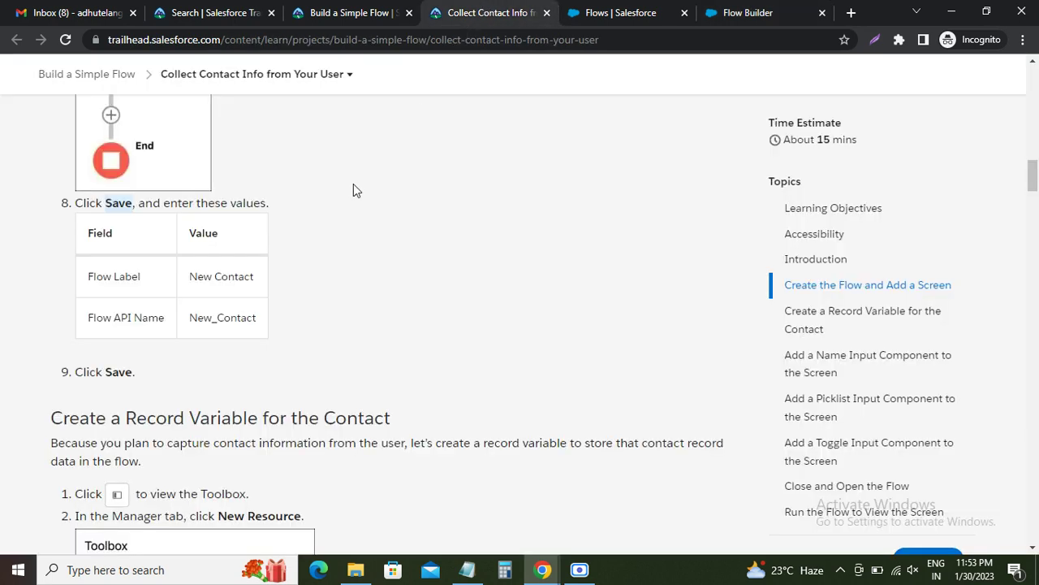
left_click_drag(186, 282, 253, 278)
key("ctrl+c")
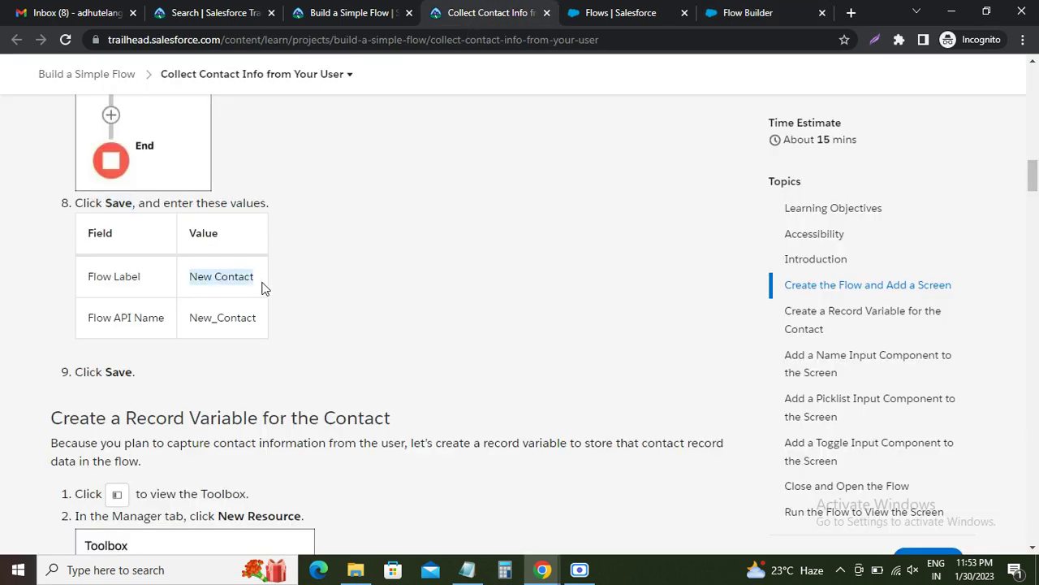
left_click(741, 14)
key("ctrl+v")
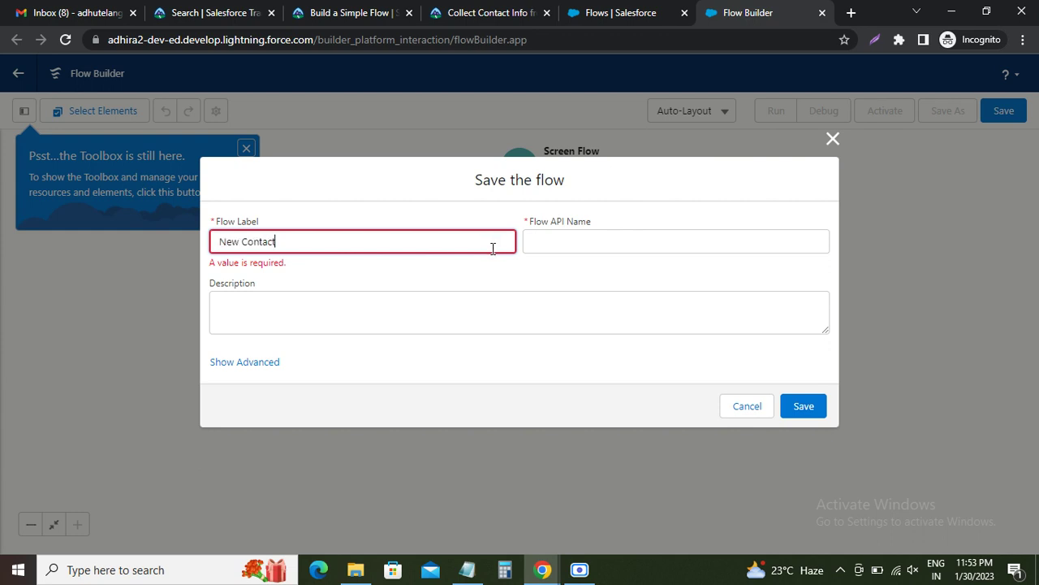
left_click(329, 309)
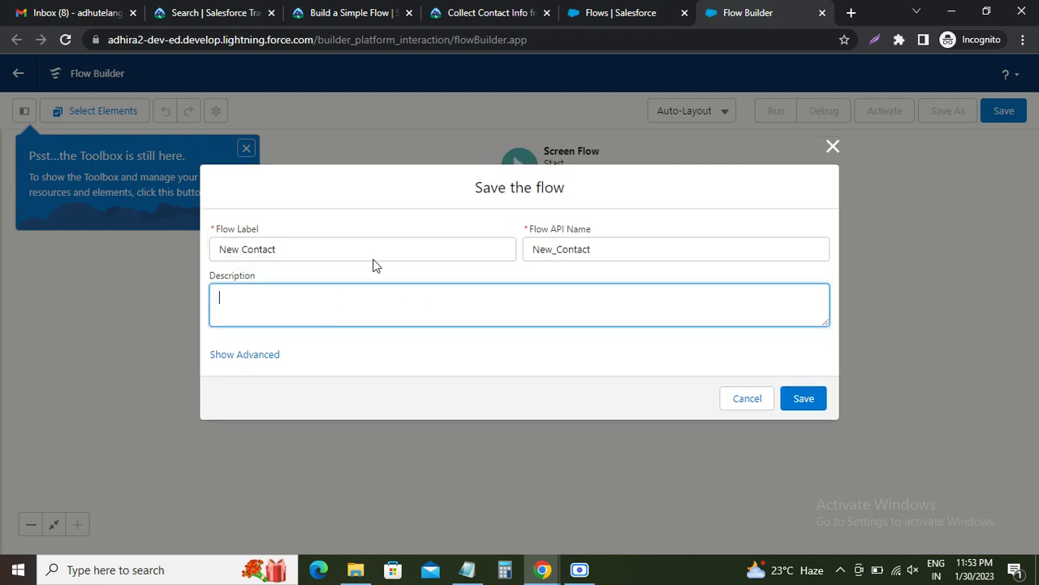
Check instruction 9 on the Trailhead page, save the New Contact flow and dismiss the Toolbox hint
left_click(475, 15)
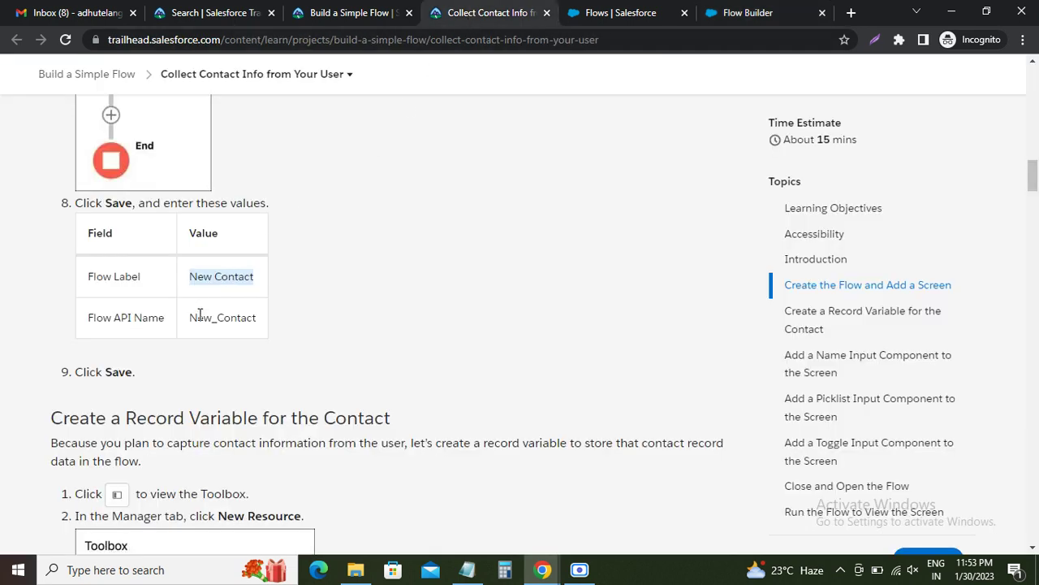
left_click_drag(98, 369, 155, 376)
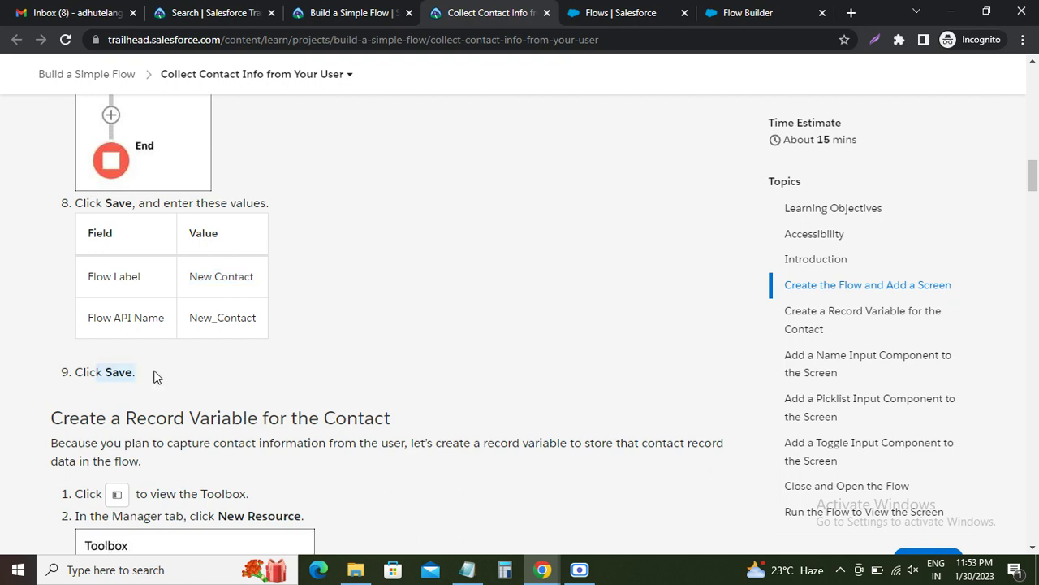
left_click(735, 11)
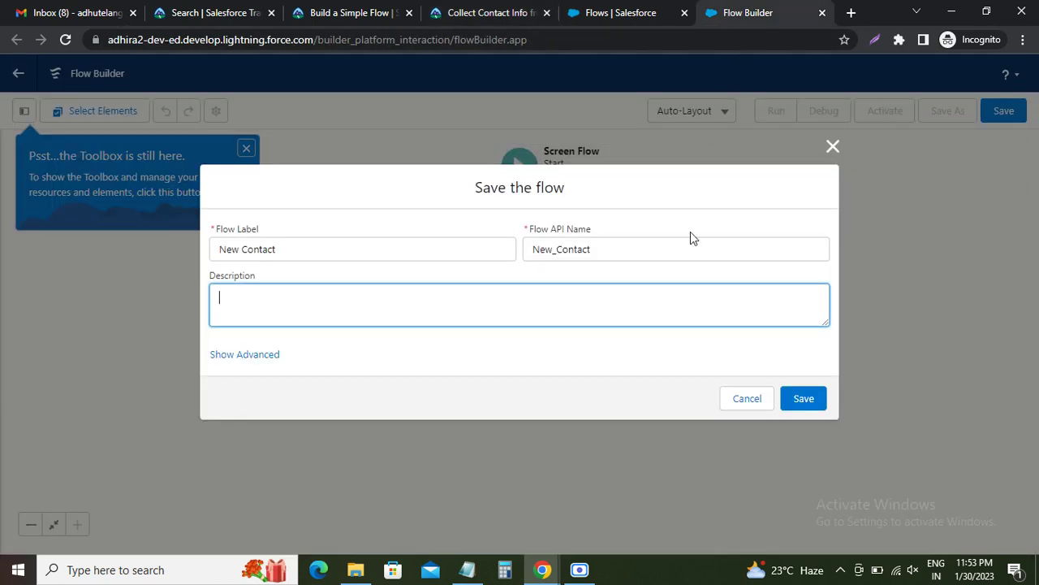
left_click(794, 396)
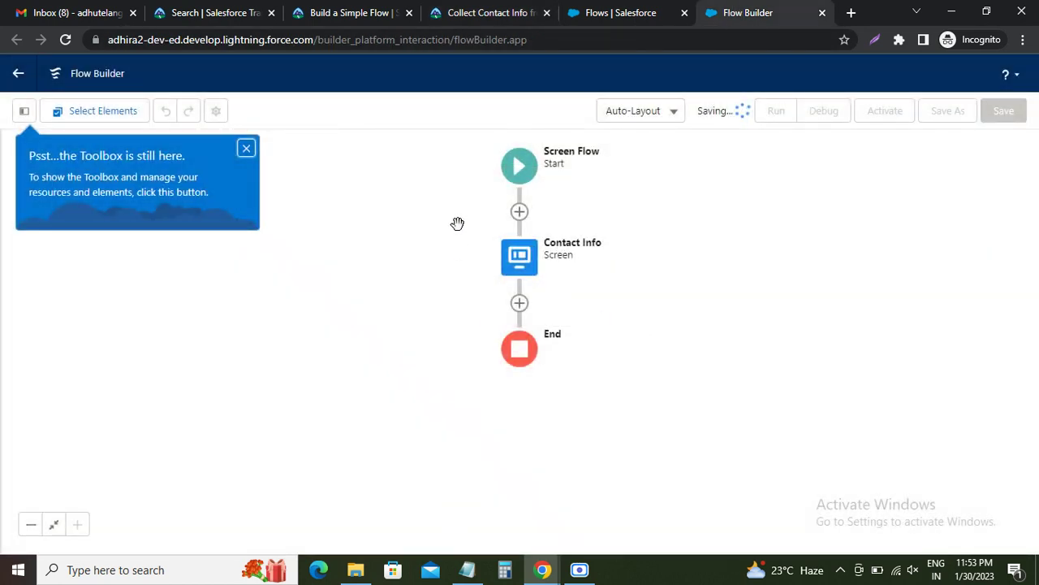
left_click(246, 148)
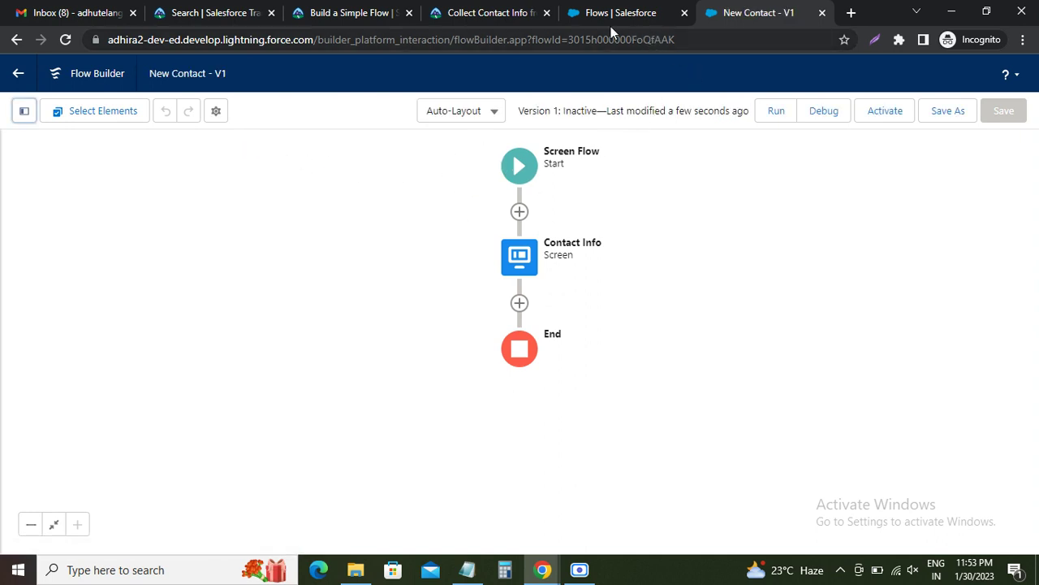
Following instruction 1 of "Create a Record Variable for the Contact", show the Toolbox in Flow Builder
left_click(497, 13)
scroll(122, 288, "down", 3)
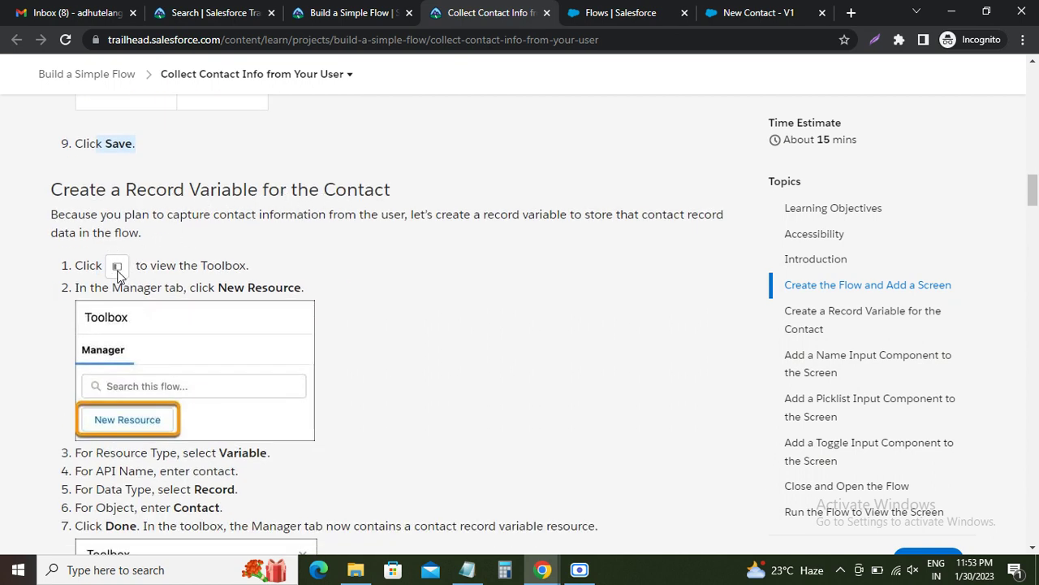
left_click_drag(177, 269, 267, 273)
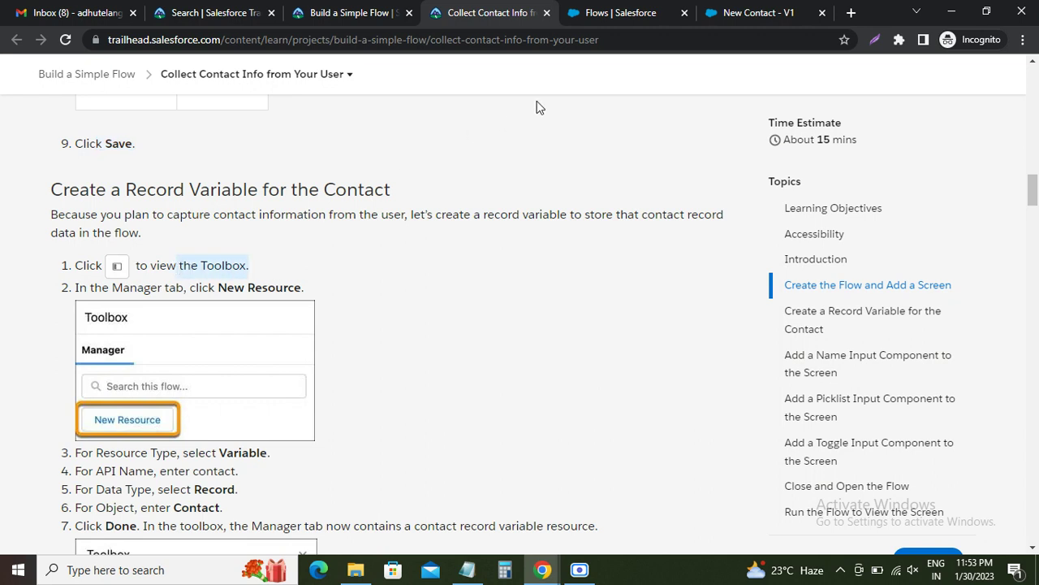
left_click(731, 18)
left_click(27, 115)
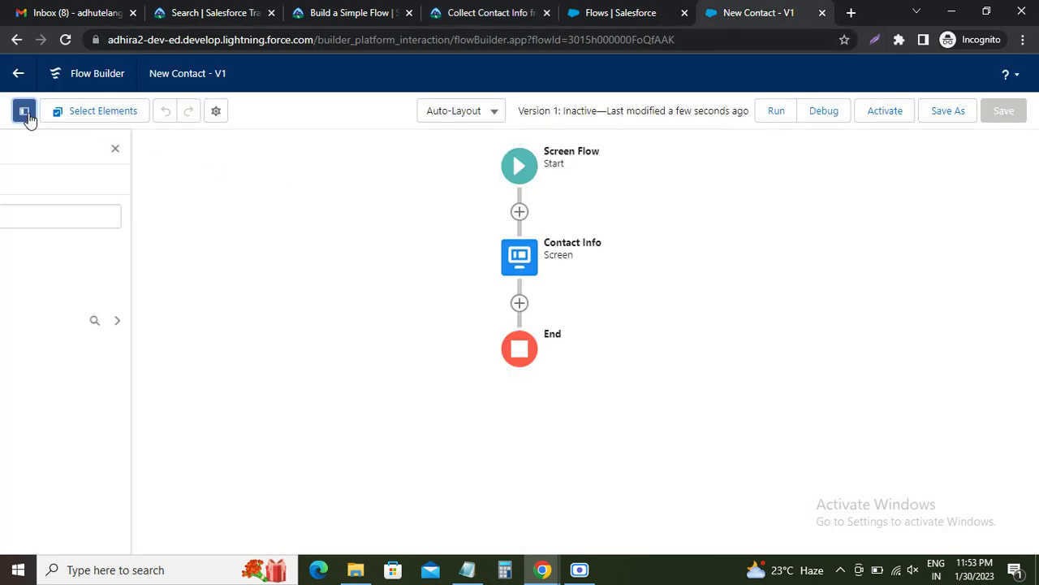
Check instruction 2 on the Trailhead page and start a new resource for the flow
left_click(487, 13)
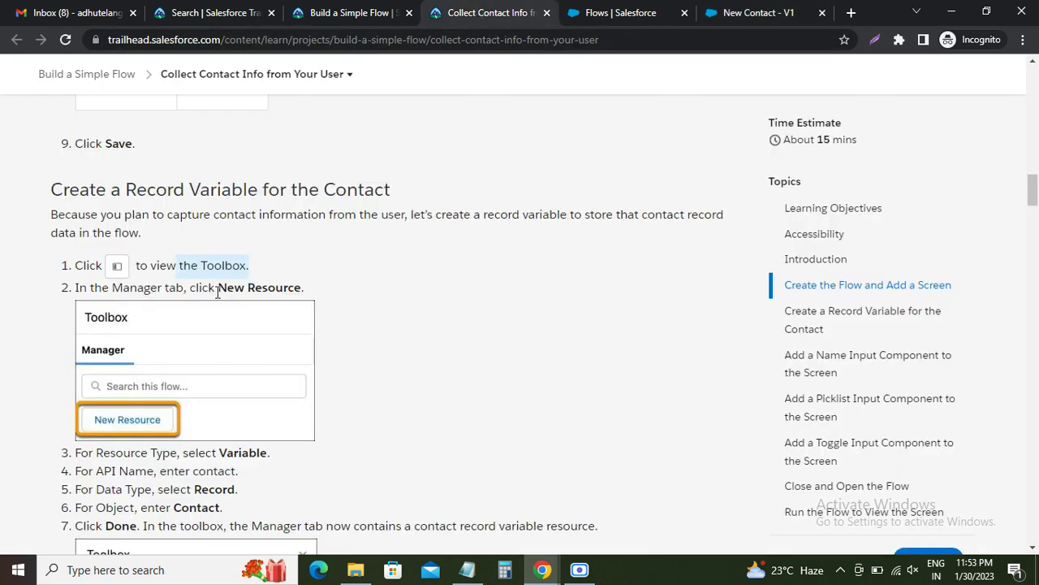
left_click_drag(217, 293, 315, 292)
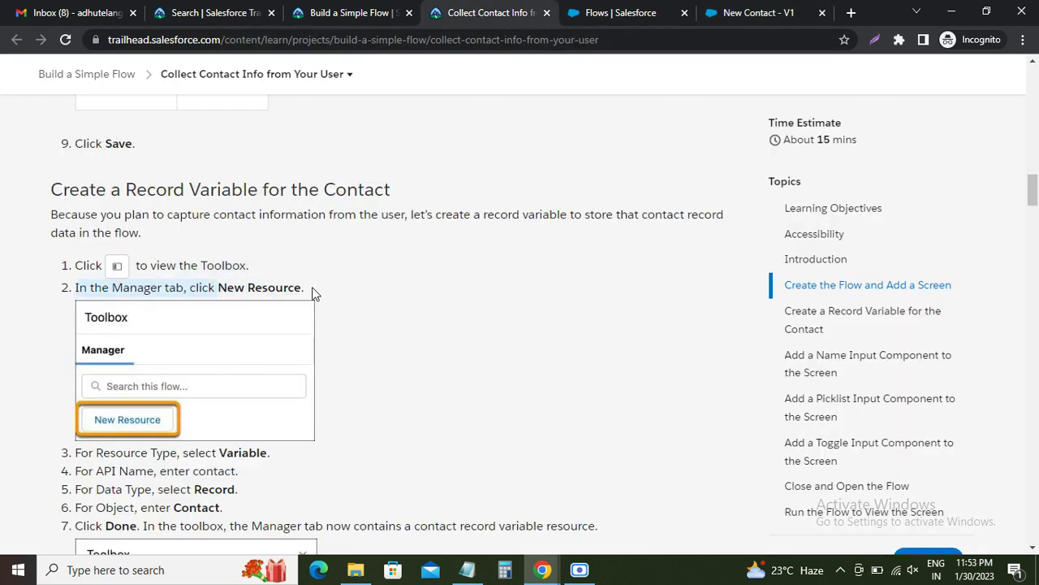
left_click(753, 19)
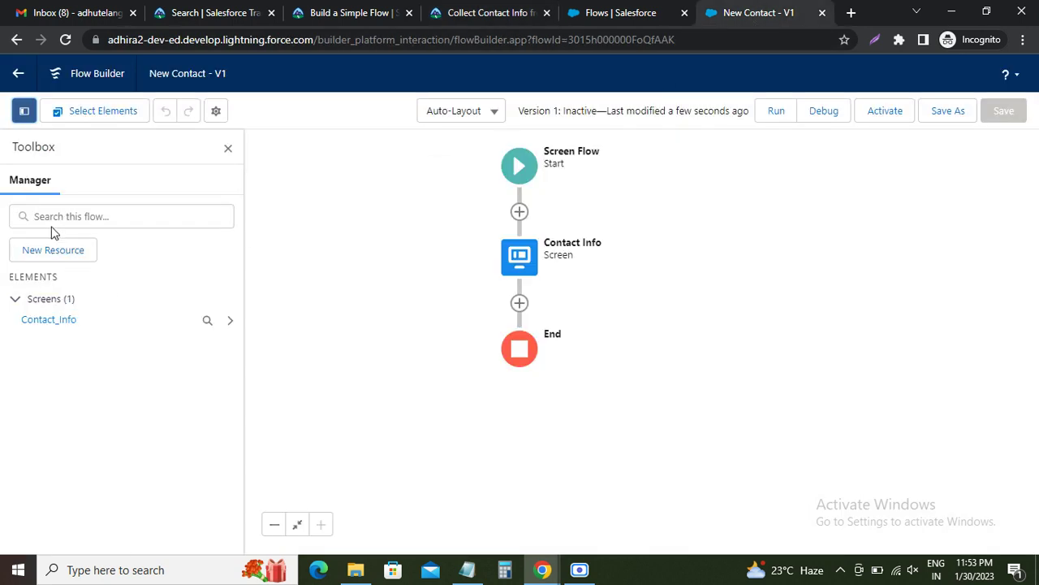
left_click(48, 253)
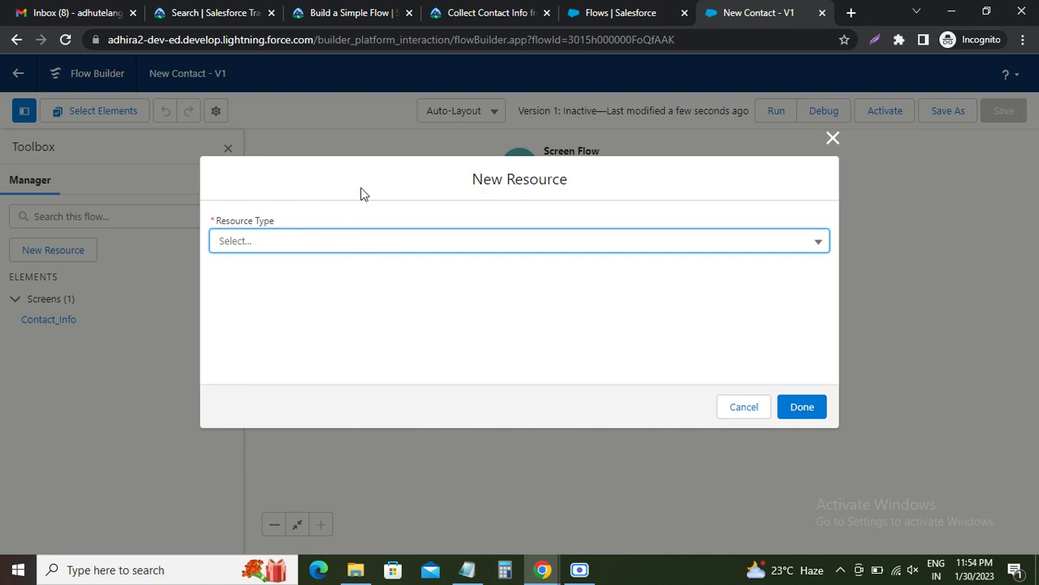
Following instructions 3 and 4, set the new resource's type to Variable and its API name to "contact"
left_click(471, 14)
scroll(151, 322, "down", 3)
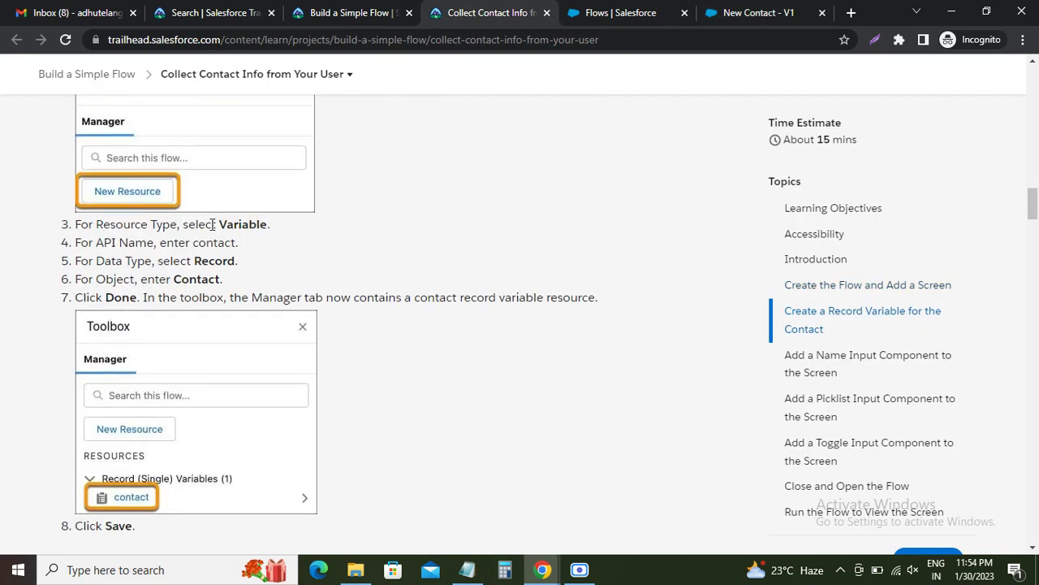
double_click(233, 225)
double_click(210, 243)
left_click(759, 12)
left_click(271, 241)
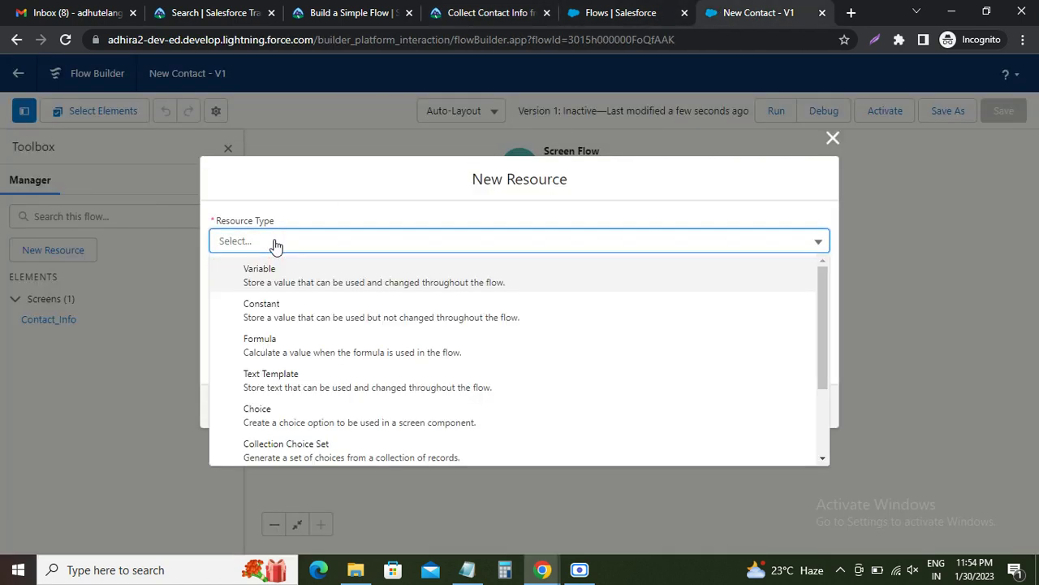
left_click(267, 274)
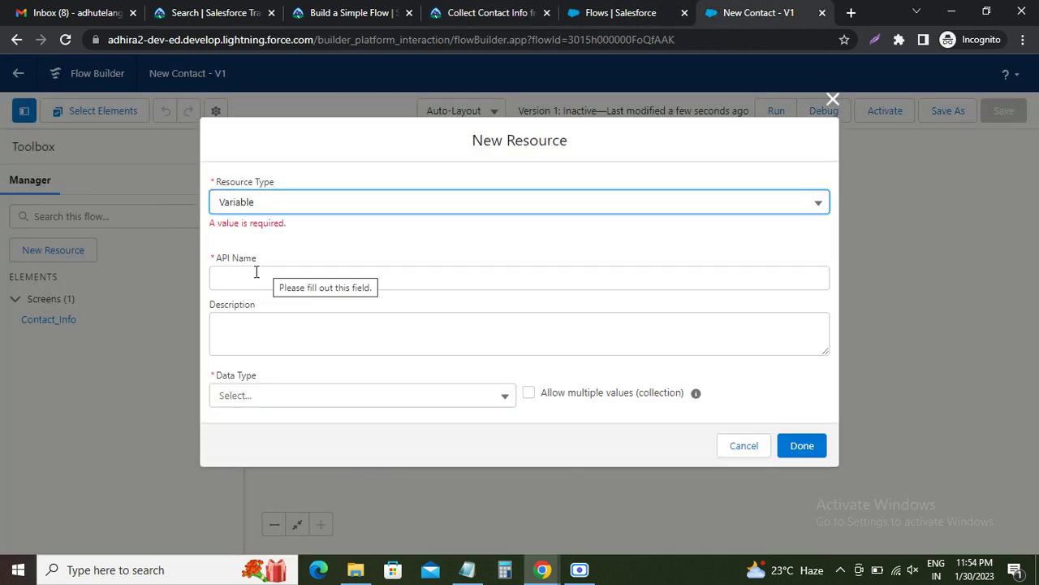
left_click(255, 272)
type("contact")
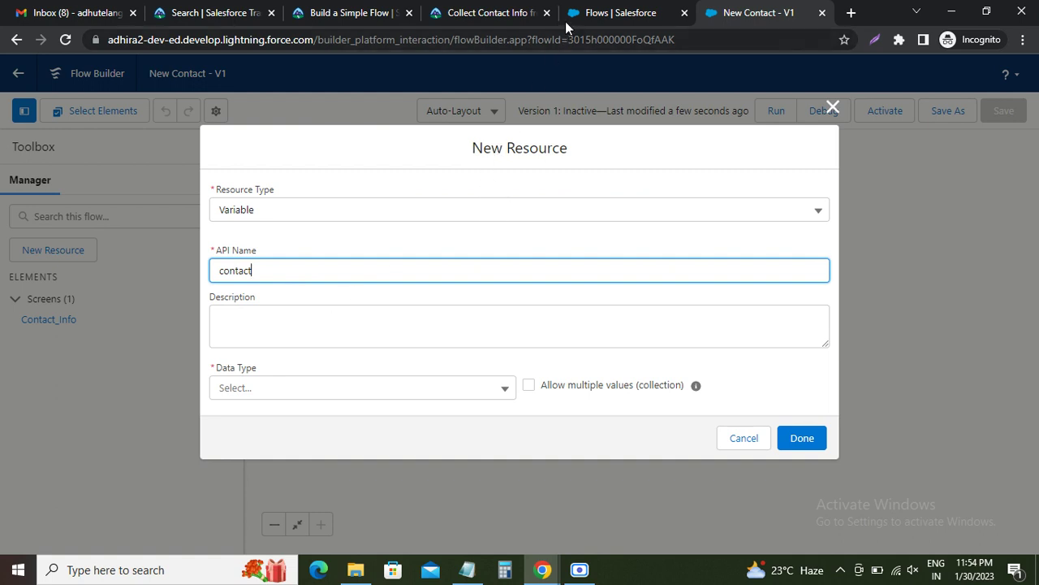
Following instructions 5 and 6, set the contact variable's data type to Record and its object to Contact
left_click(502, 13)
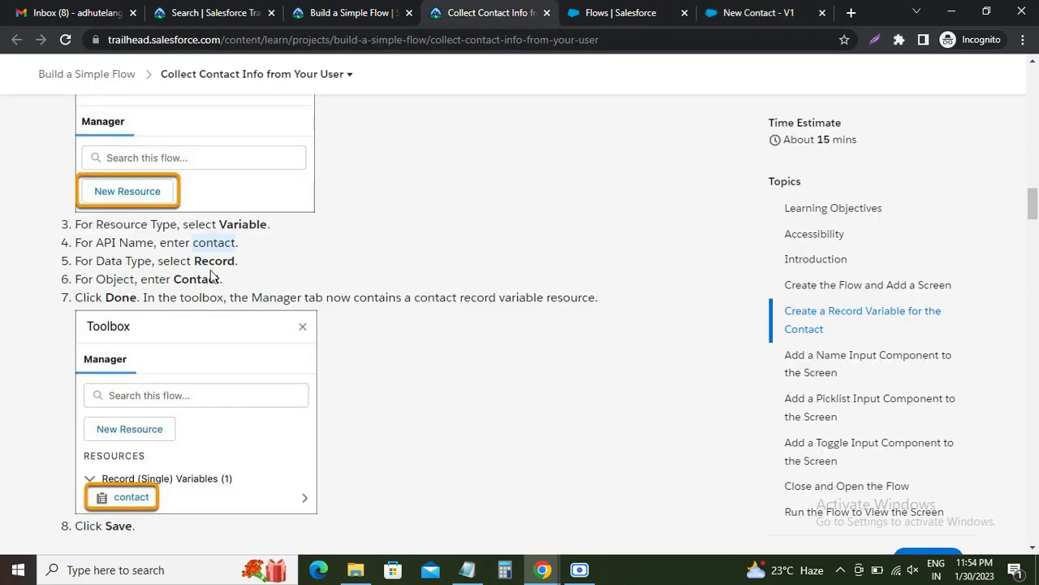
double_click(211, 261)
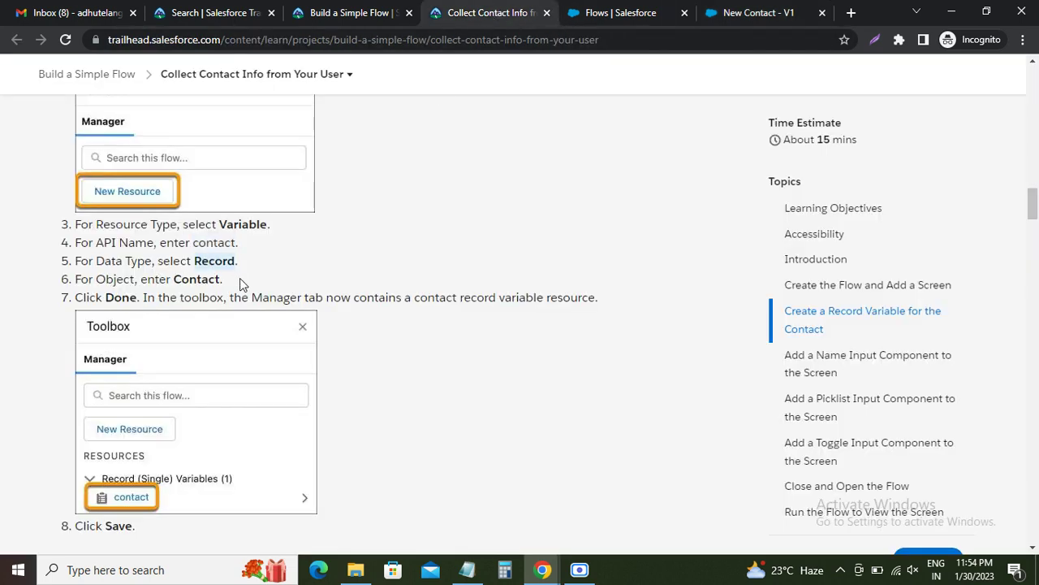
double_click(199, 279)
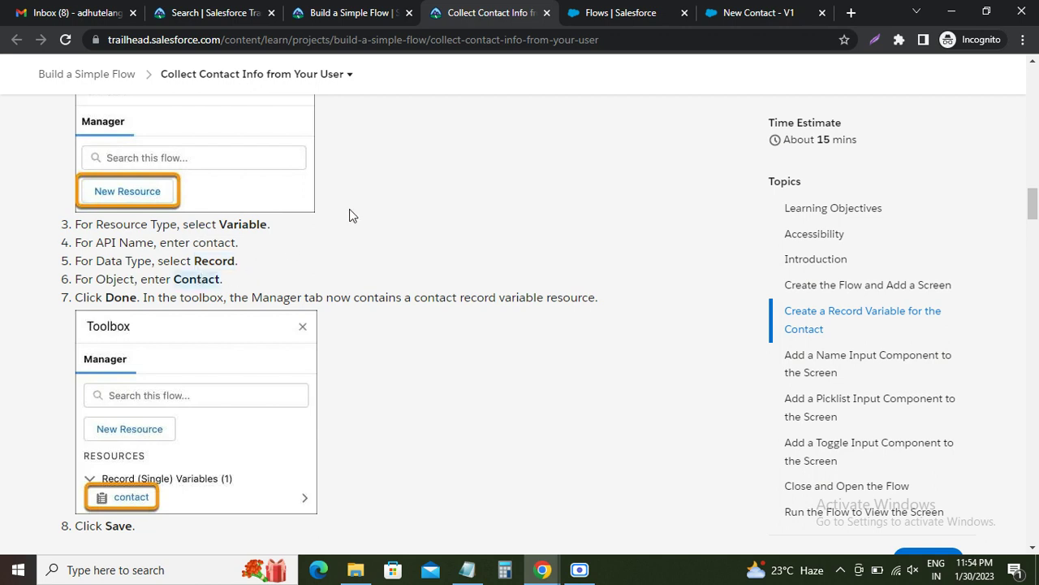
left_click(735, 13)
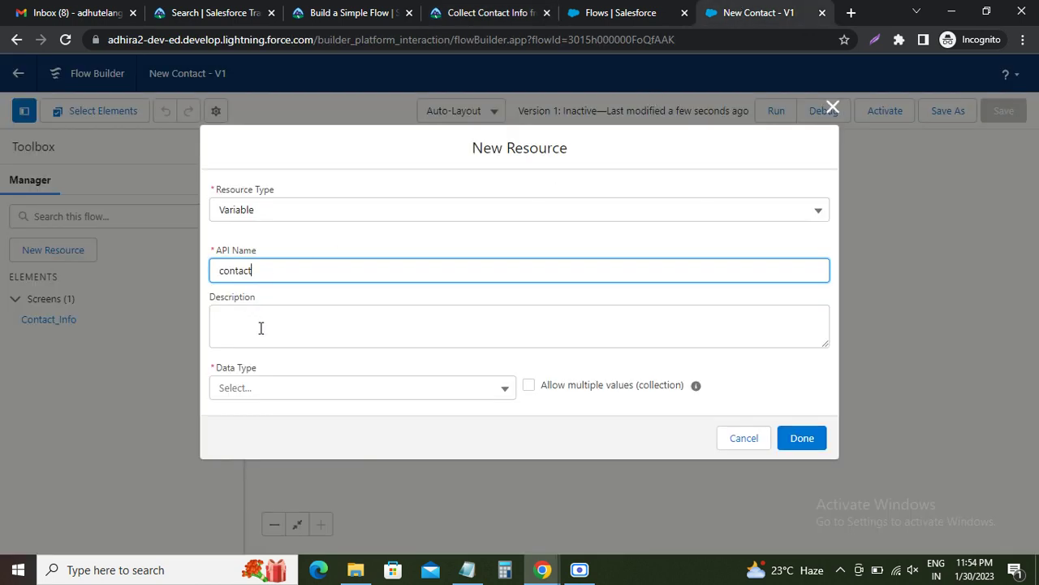
left_click(264, 390)
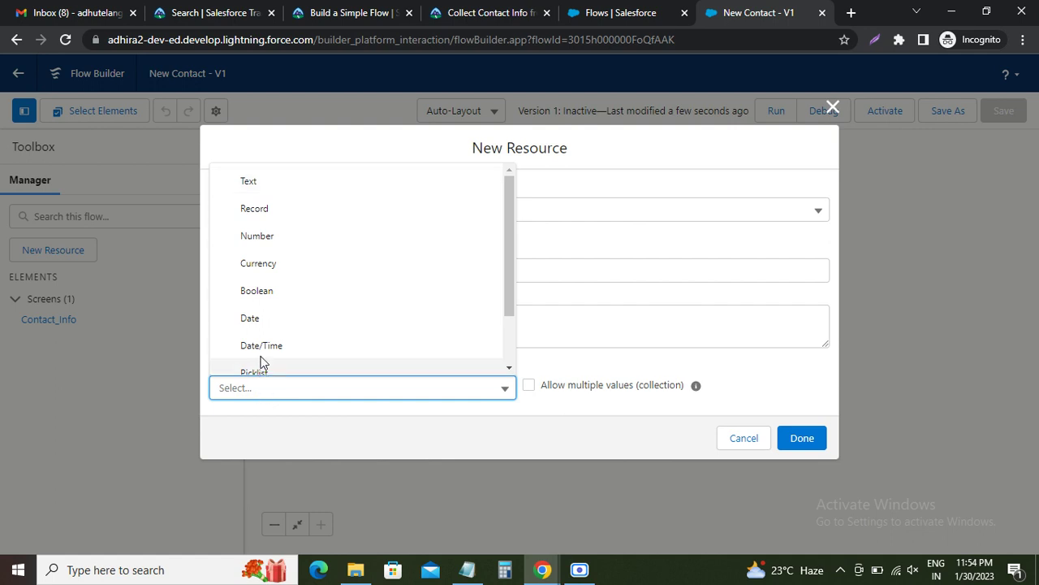
left_click(276, 208)
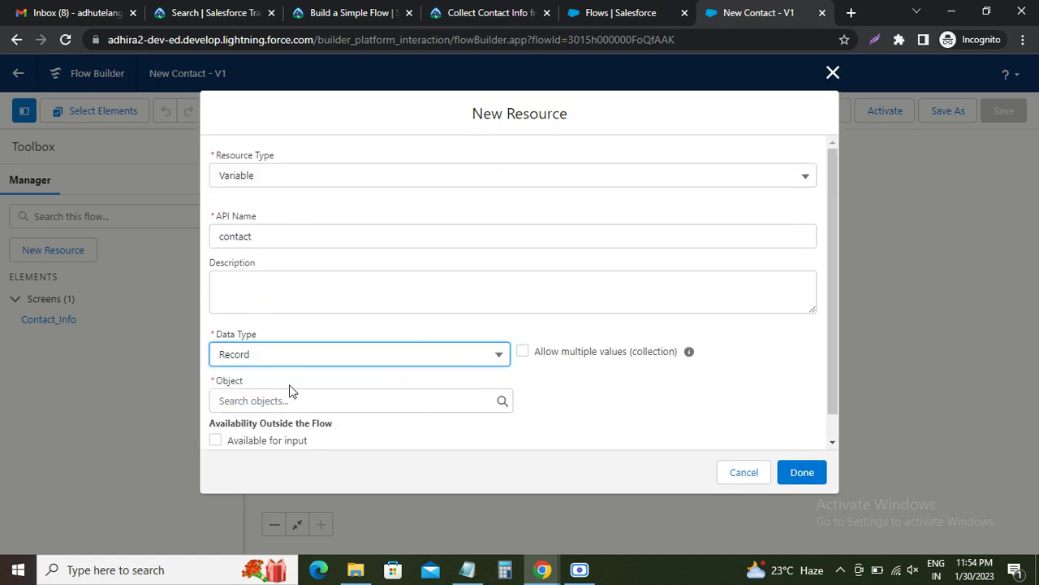
left_click(255, 396)
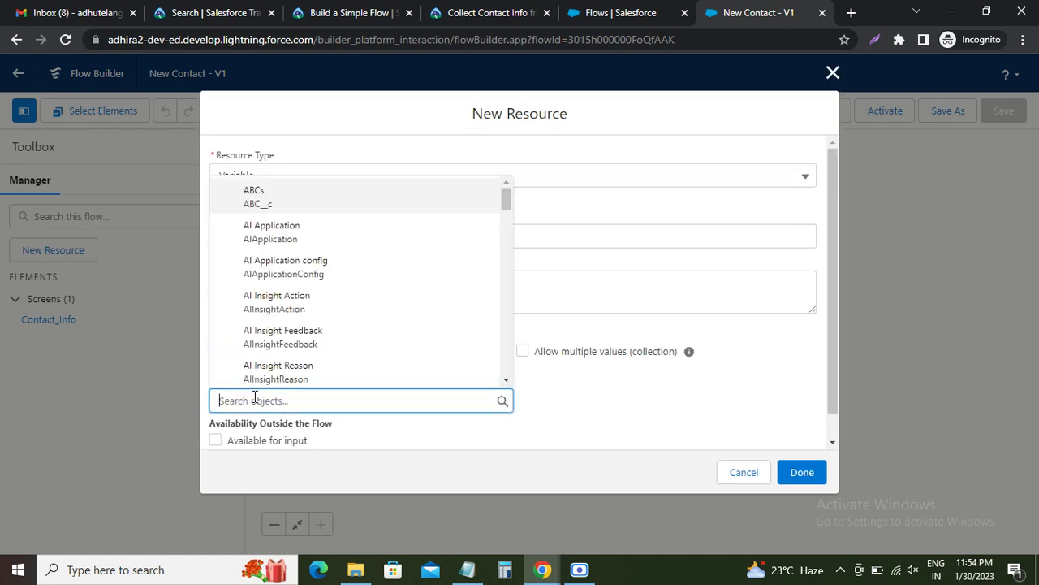
type("co")
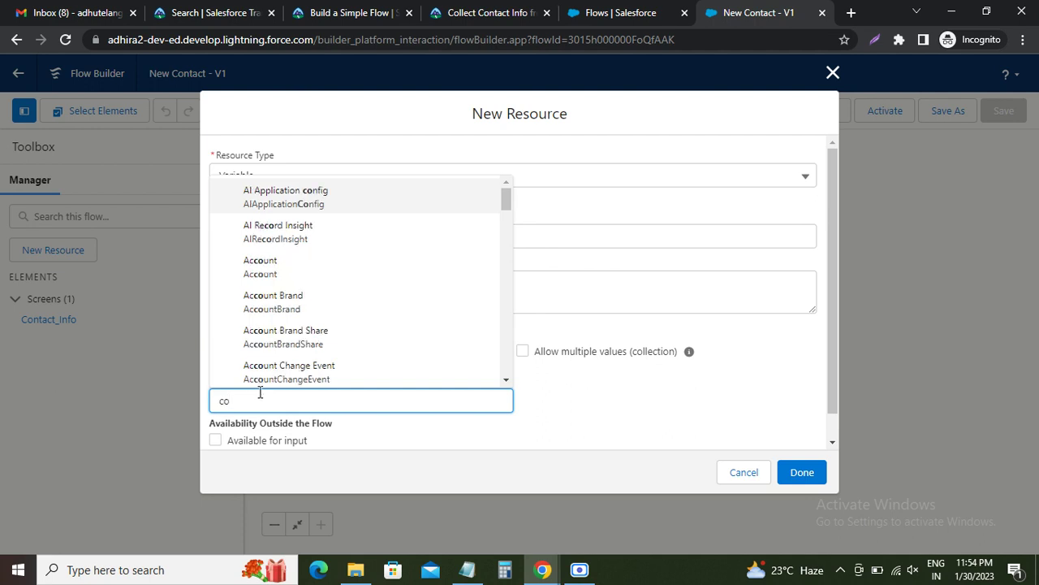
type("nt")
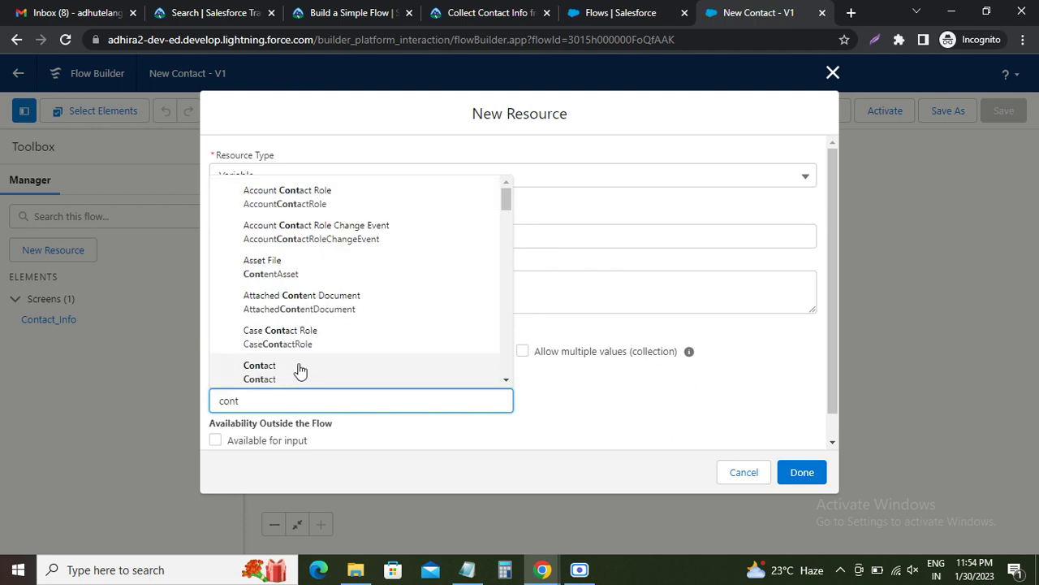
left_click(269, 372)
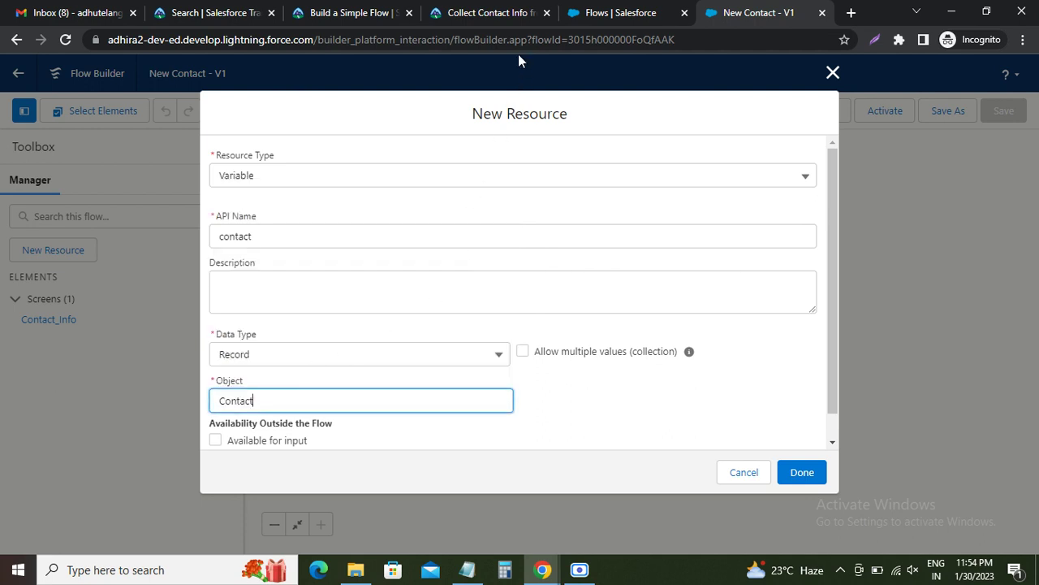
Following instructions 7 and 8 on the Trailhead page, finish creating the contact variable and save the flow
left_click(497, 13)
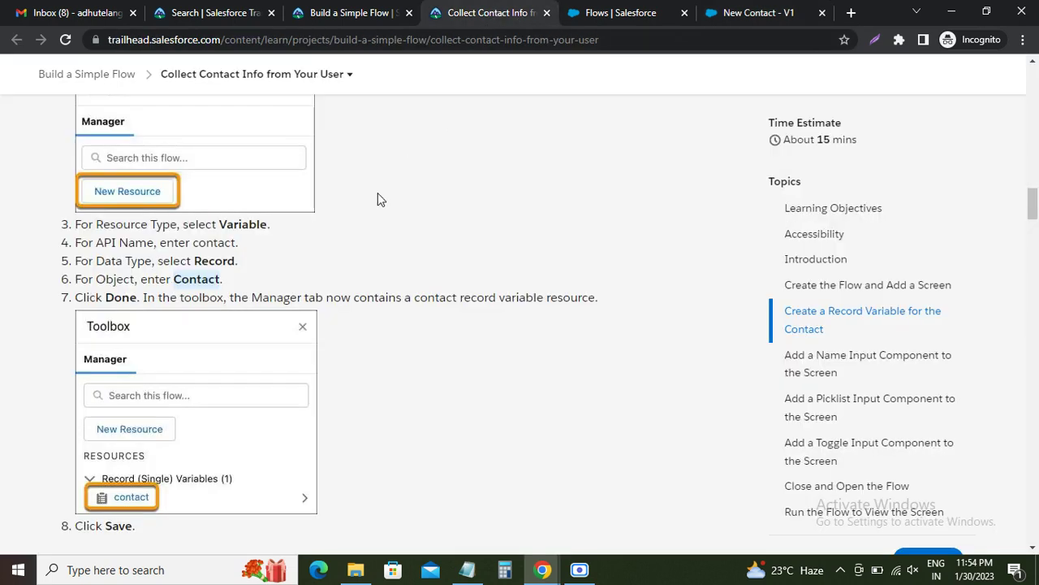
double_click(120, 297)
scroll(274, 318, "down", 2)
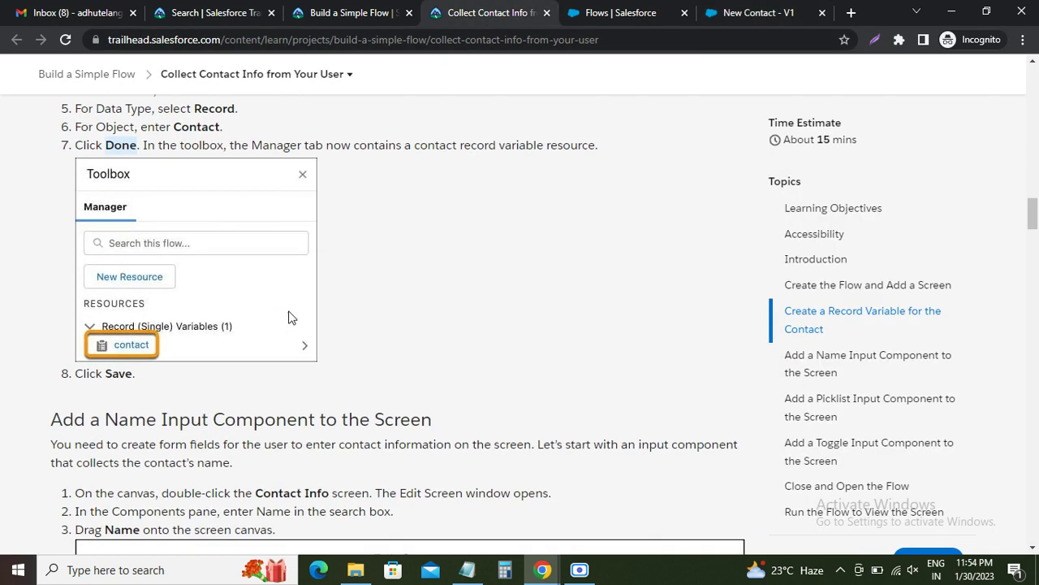
left_click(760, 12)
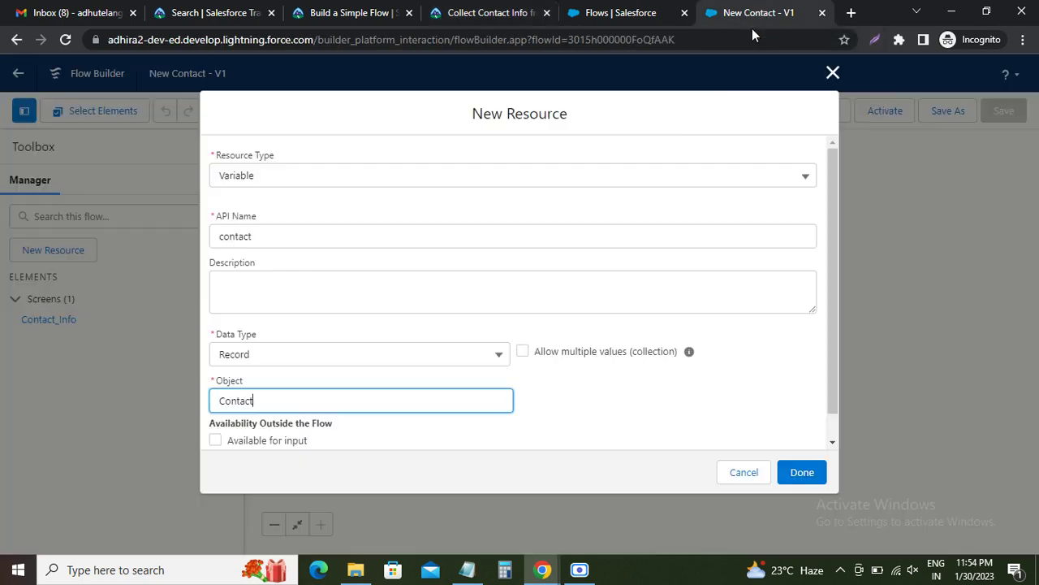
left_click(803, 473)
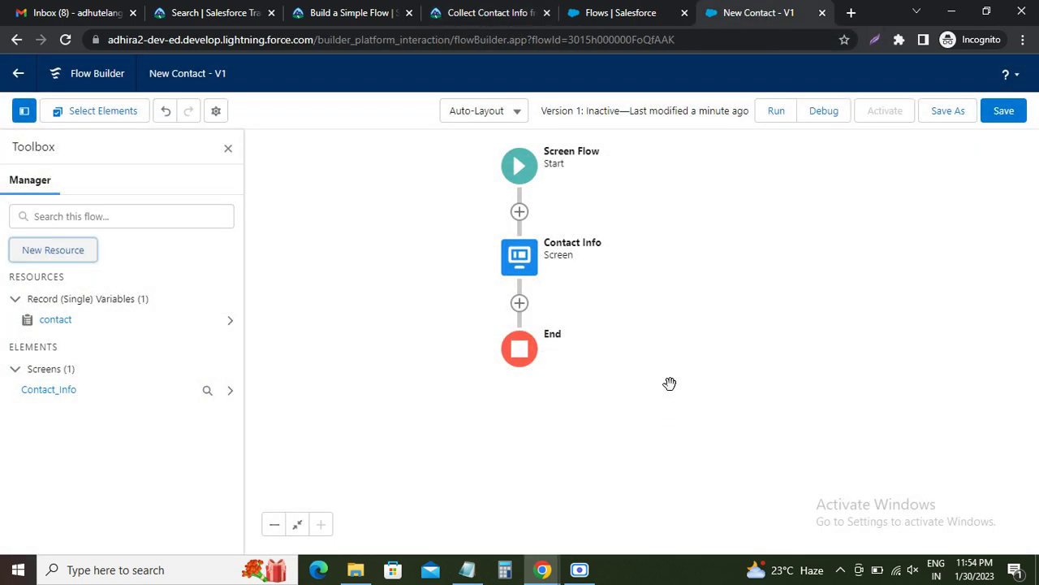
left_click(1004, 112)
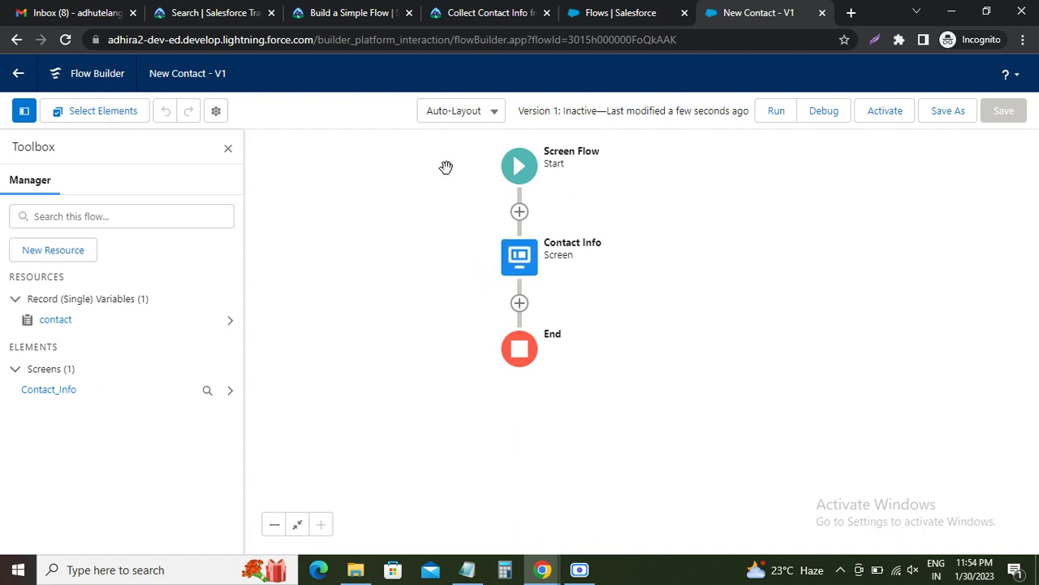
Following instruction 1 of "Add a Name Input Component to the Screen", open the Contact_Info screen for editing in Flow Builder
left_click(488, 16)
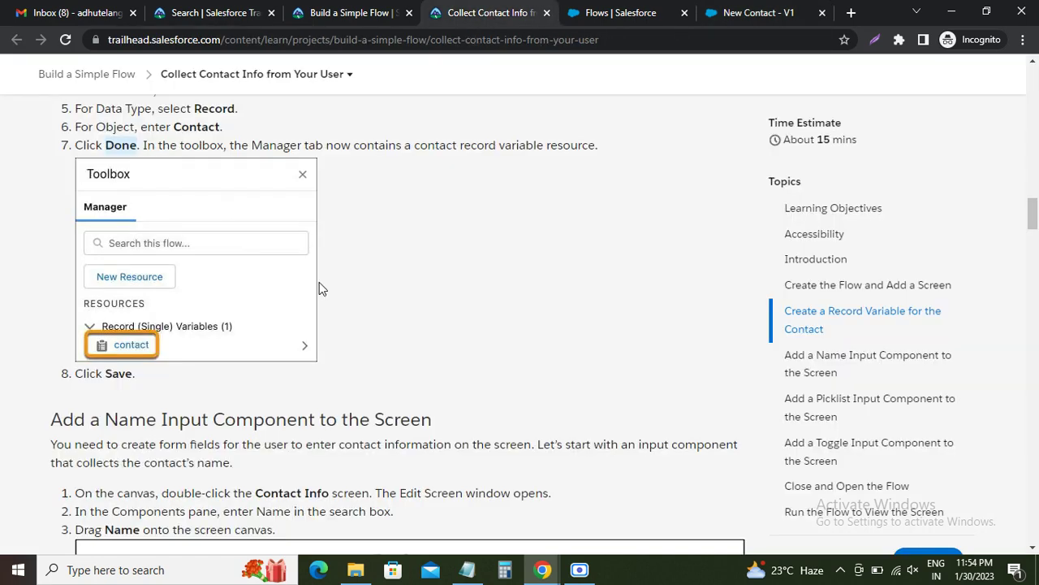
scroll(109, 362, "down", 2)
left_click_drag(68, 270, 441, 272)
scroll(198, 268, "down", 2)
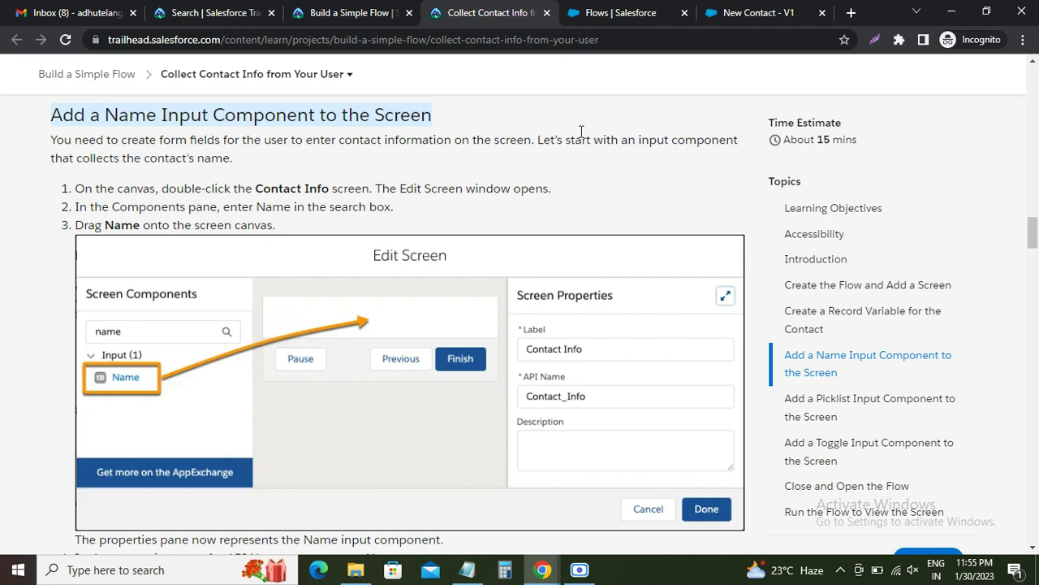
left_click(757, 13)
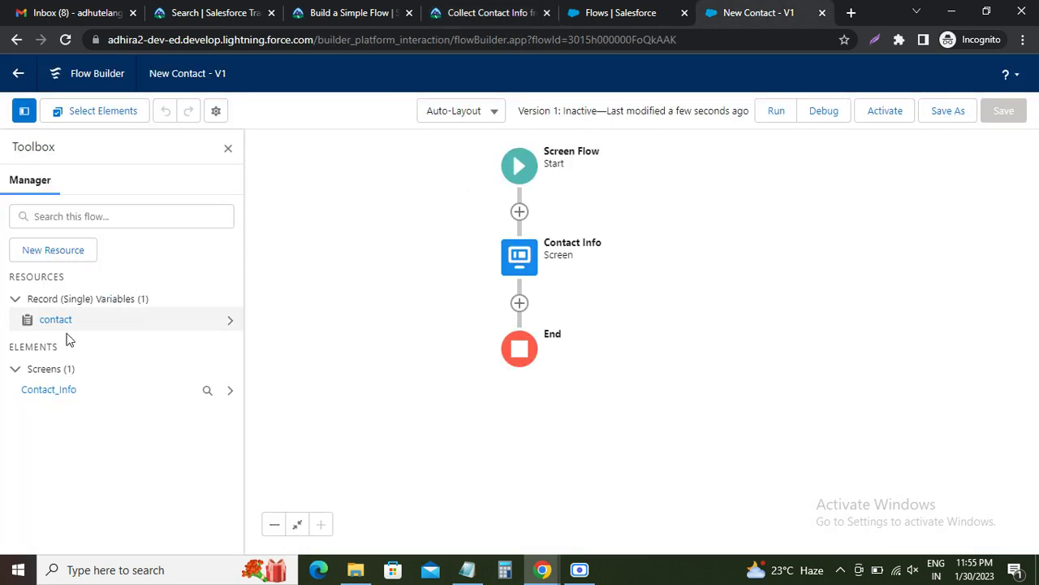
left_click(43, 392)
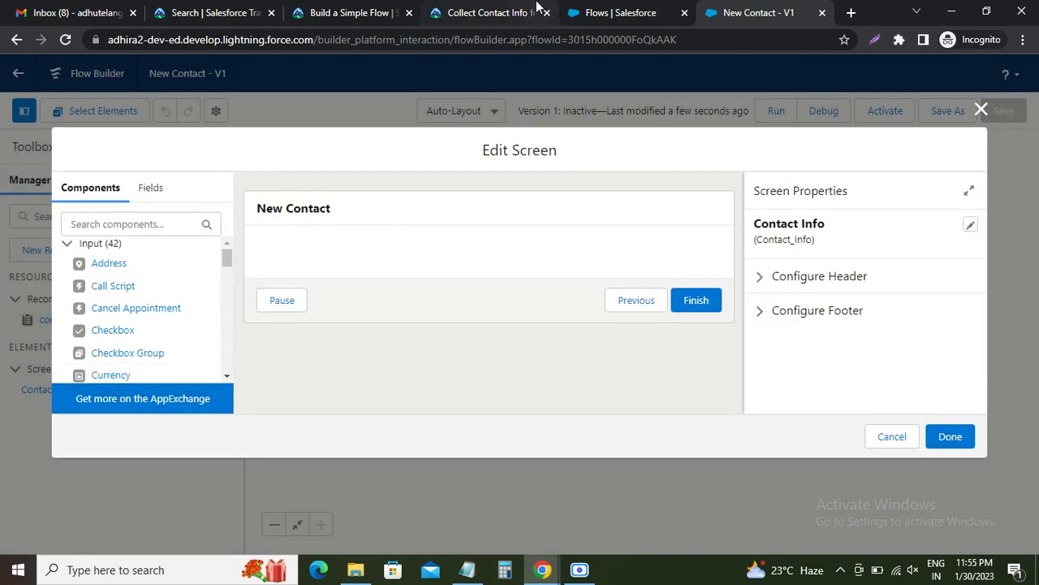
Following instructions 2 and 3 on the Trailhead page, add a Name input component to the Contact Info screen below its header
left_click(499, 12)
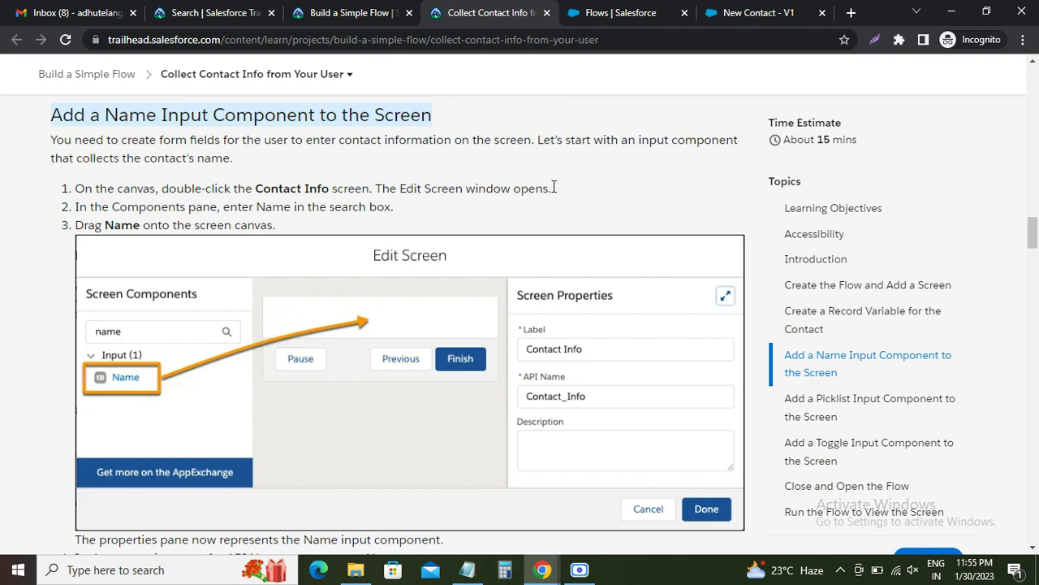
left_click(761, 13)
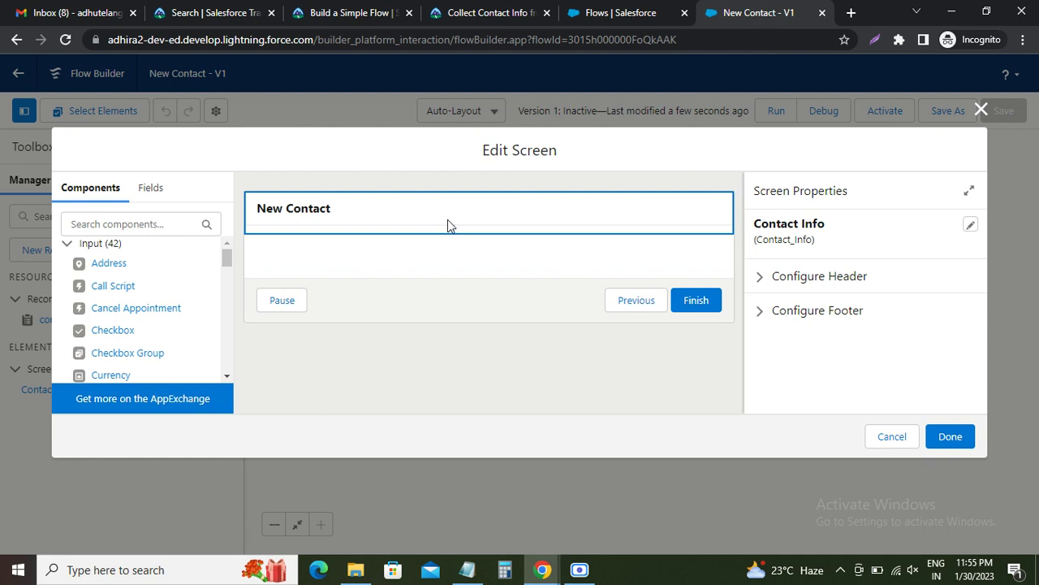
left_click_drag(484, 151, 556, 150)
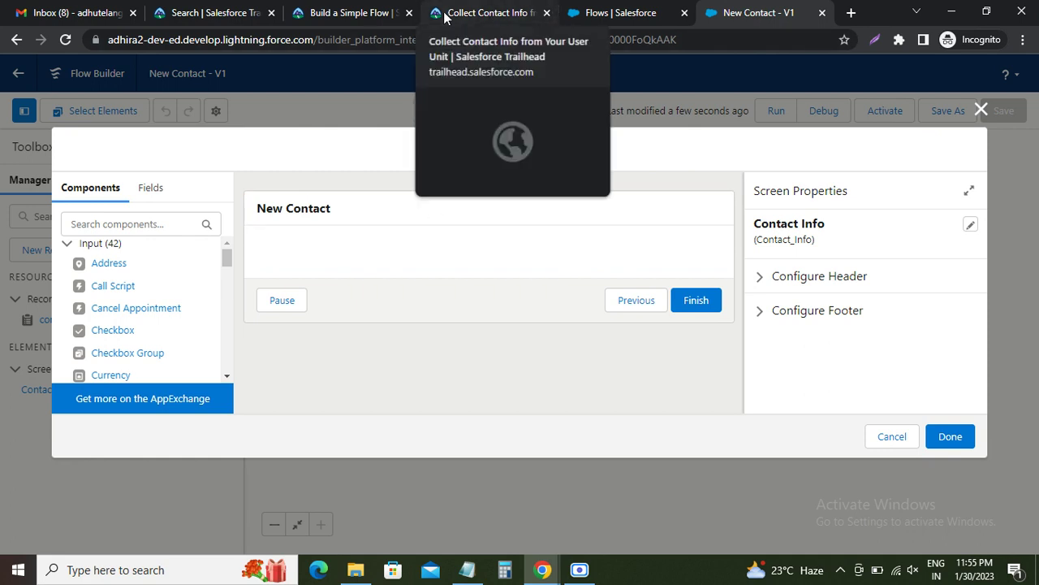
left_click(487, 13)
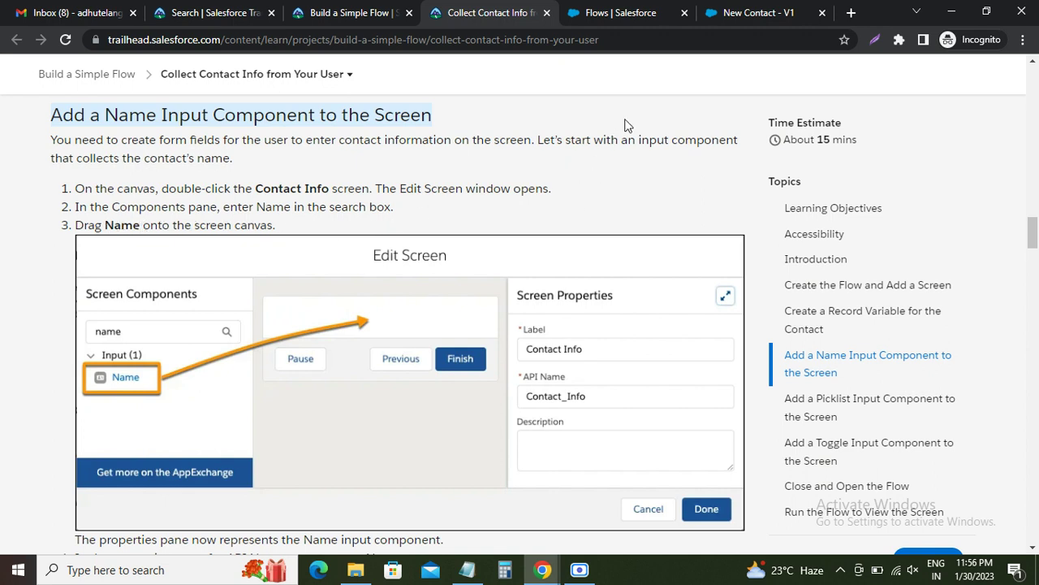
left_click(760, 13)
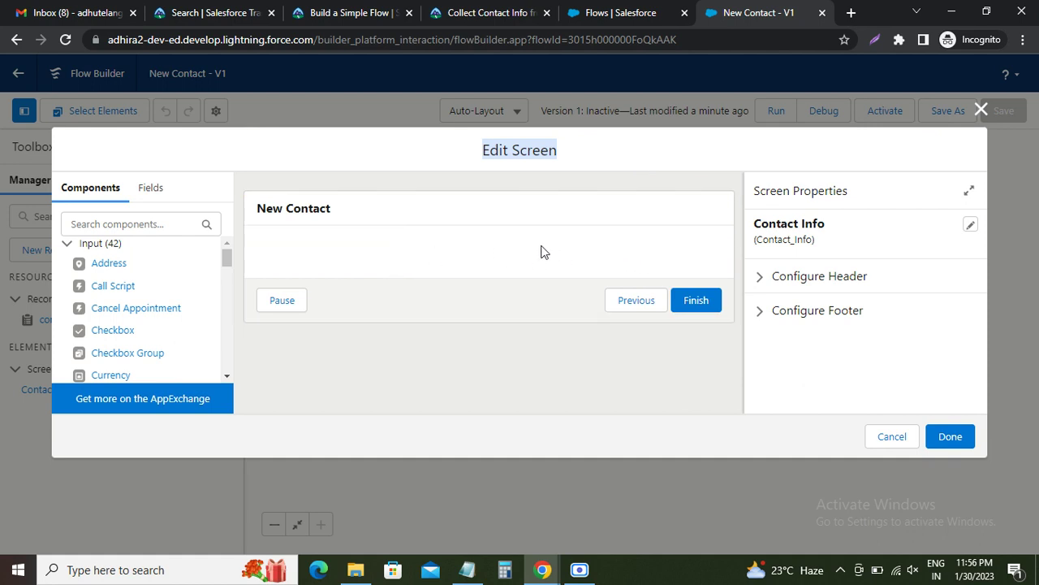
left_click(510, 147)
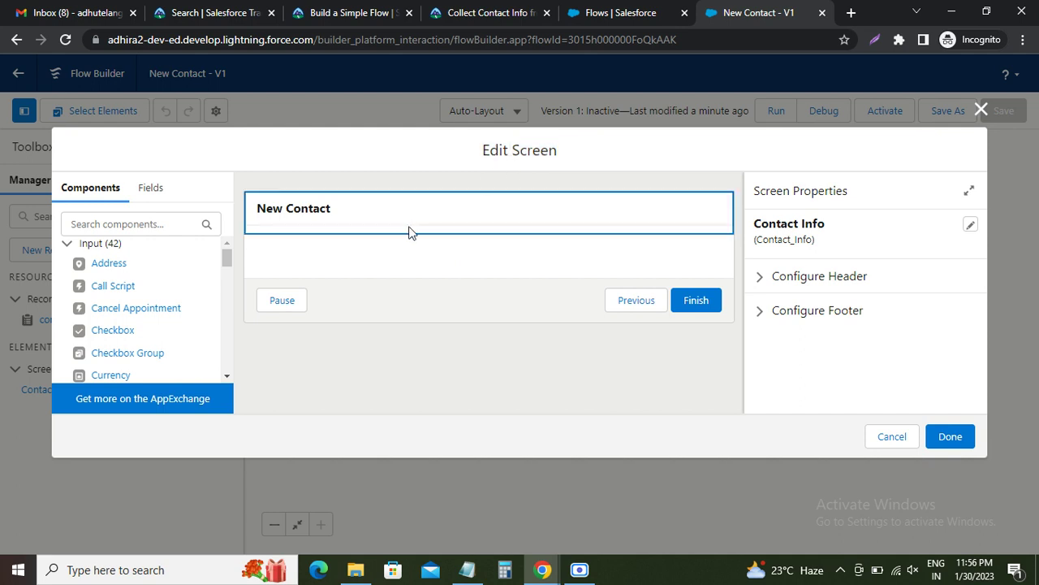
scroll(170, 306, "down", 2)
scroll(170, 306, "down", 5)
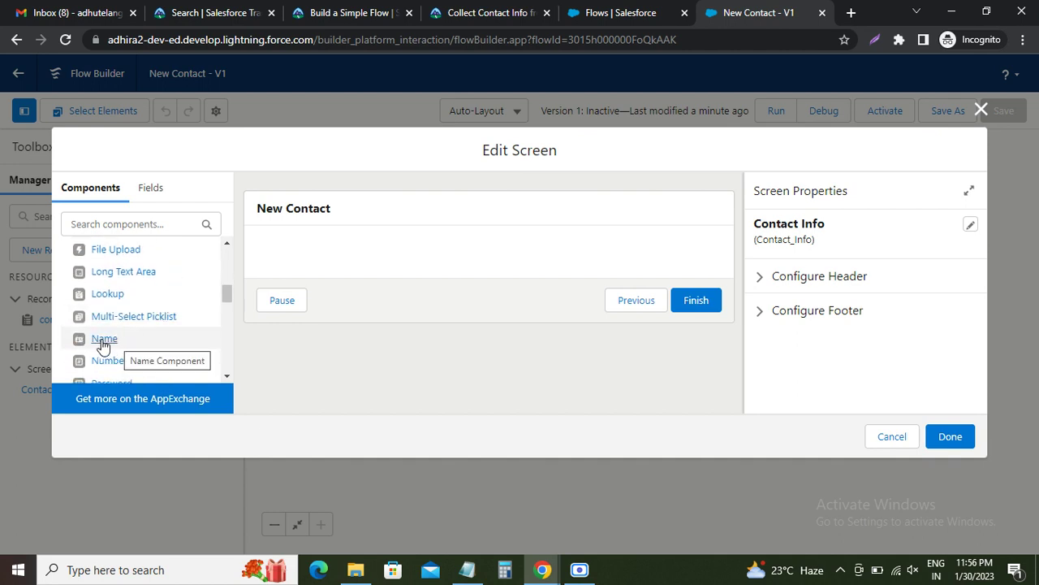
left_click_drag(103, 348, 377, 271)
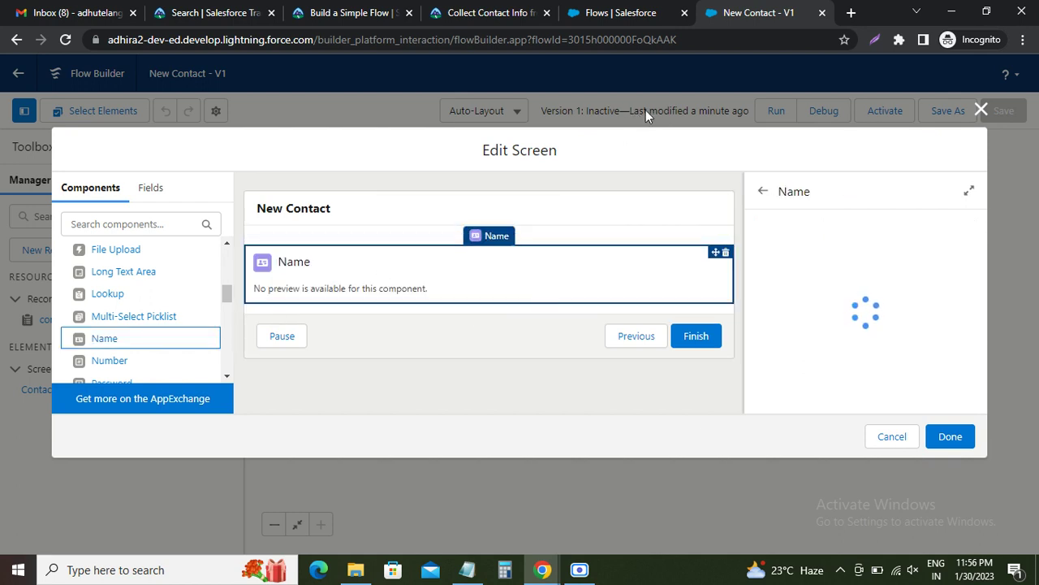
Read instruction 4 on the Trailhead page and look through the properties of the Name component in Flow Builder
left_click(475, 18)
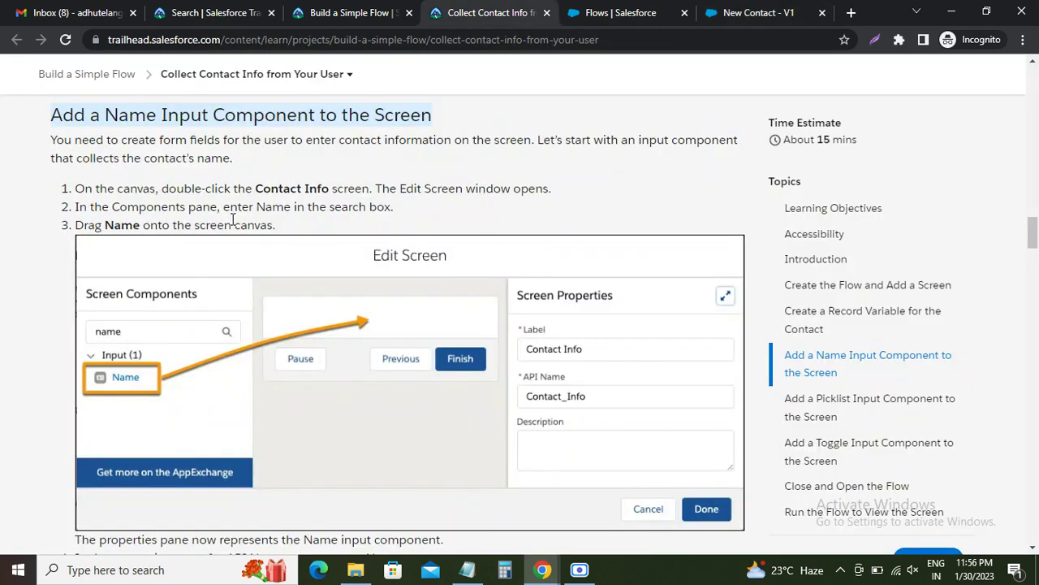
scroll(234, 219, "down", 3)
scroll(233, 220, "up", 1)
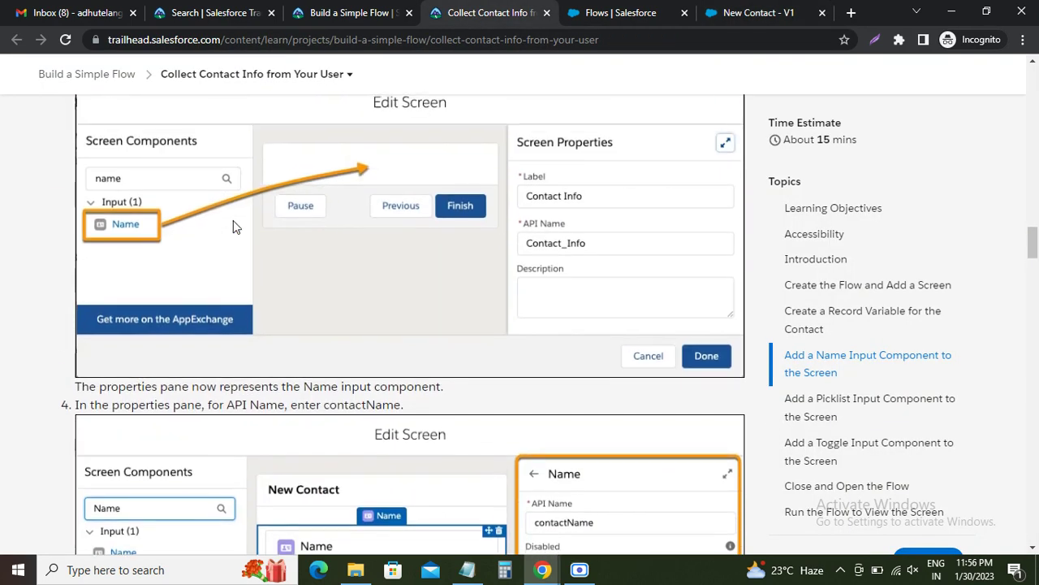
scroll(234, 228, "down", 2)
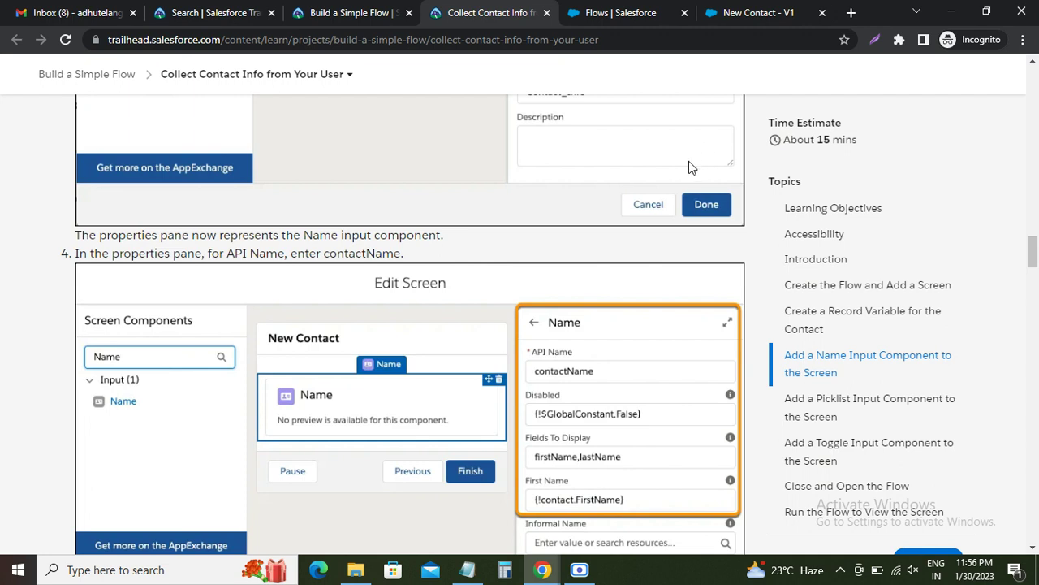
scroll(688, 166, "up", 1)
left_click(733, 14)
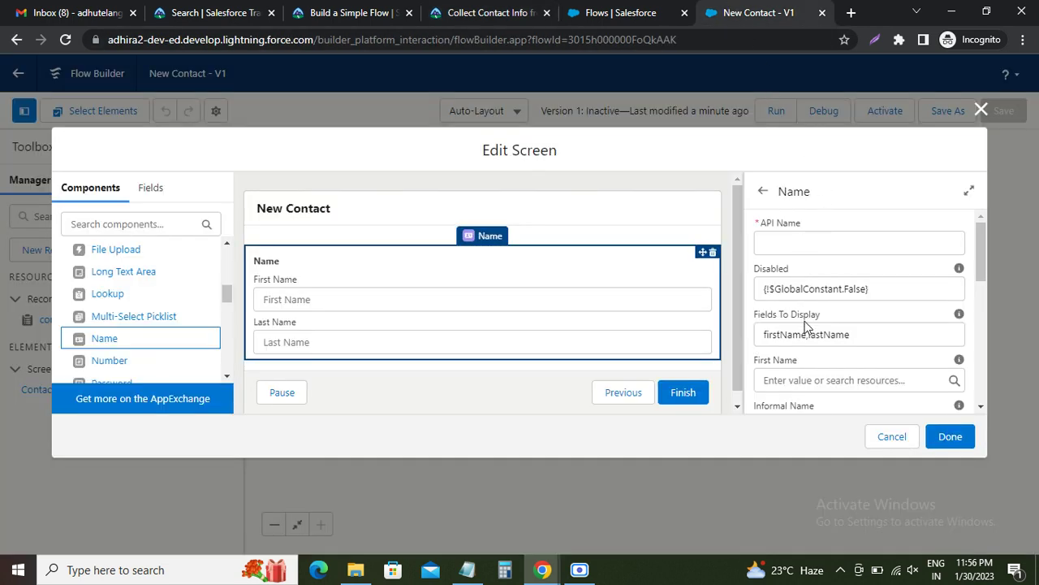
scroll(806, 324, "down", 5)
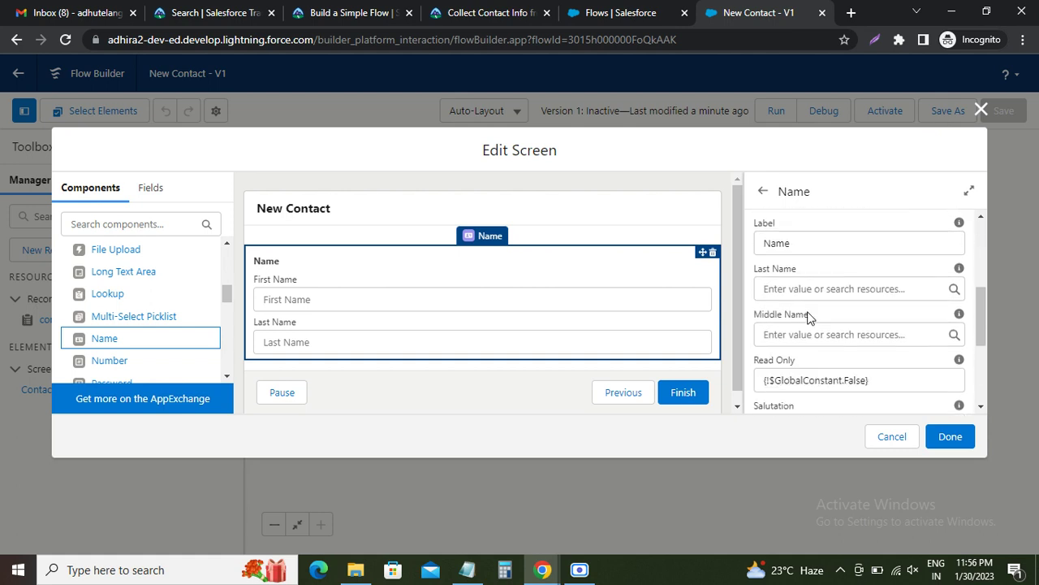
scroll(808, 309, "up", 5)
Copy "contactName" from instruction 4 on the Trailhead page and paste it as the Name component's API name
left_click(796, 237)
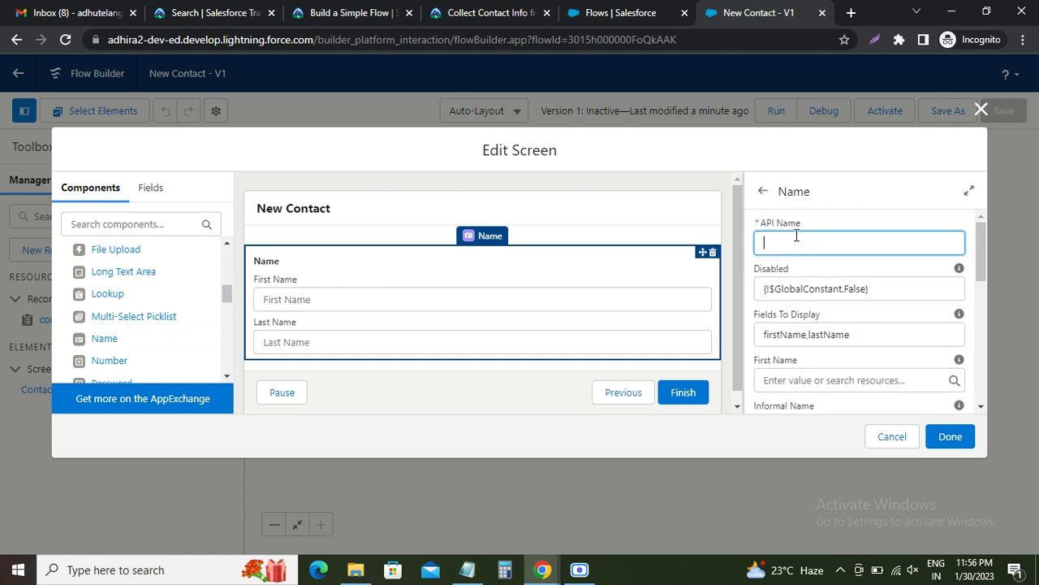
left_click(493, 13)
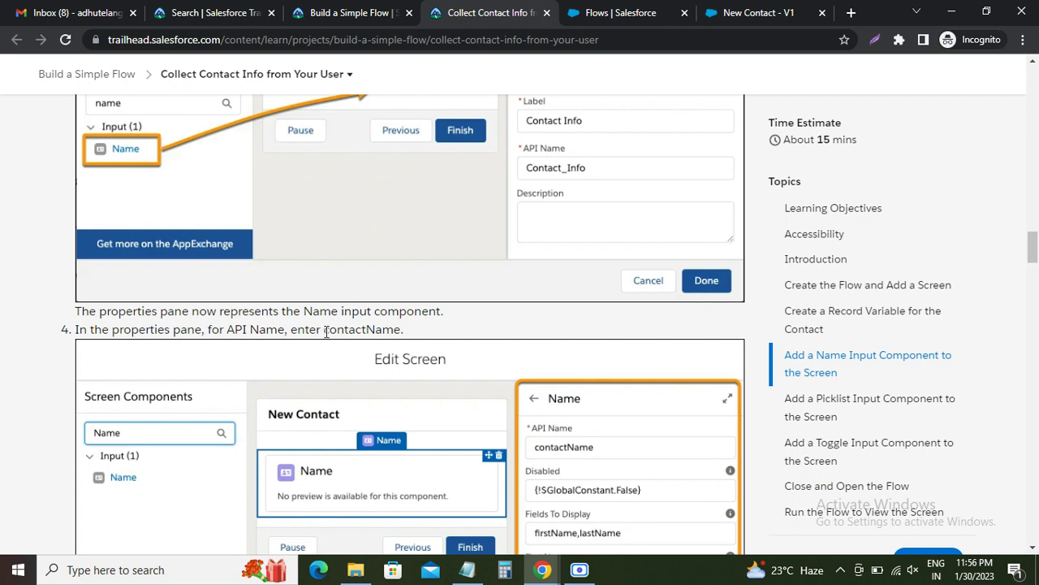
left_click_drag(326, 329, 400, 329)
key("ctrl+c")
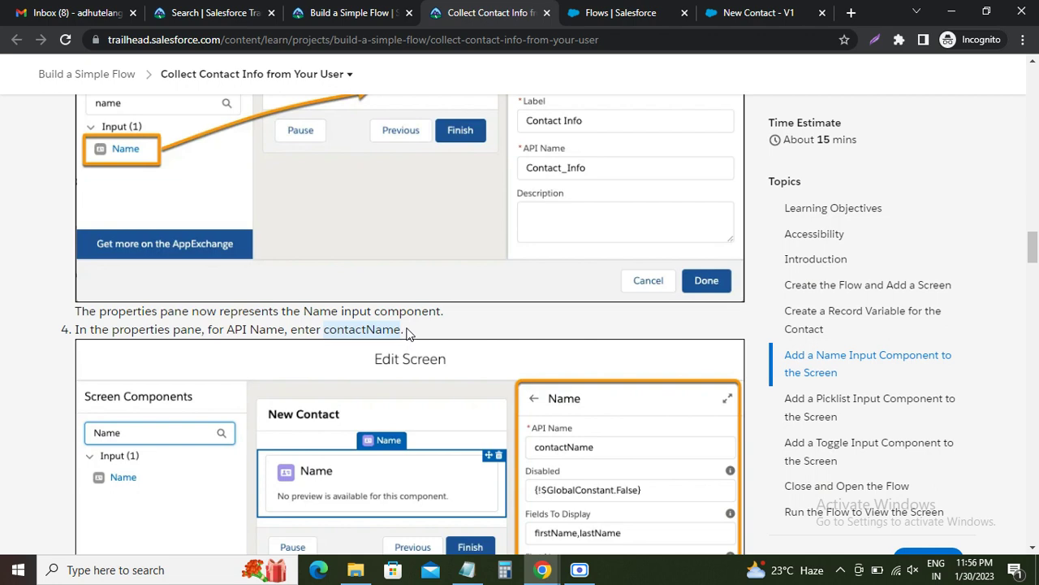
left_click(746, 13)
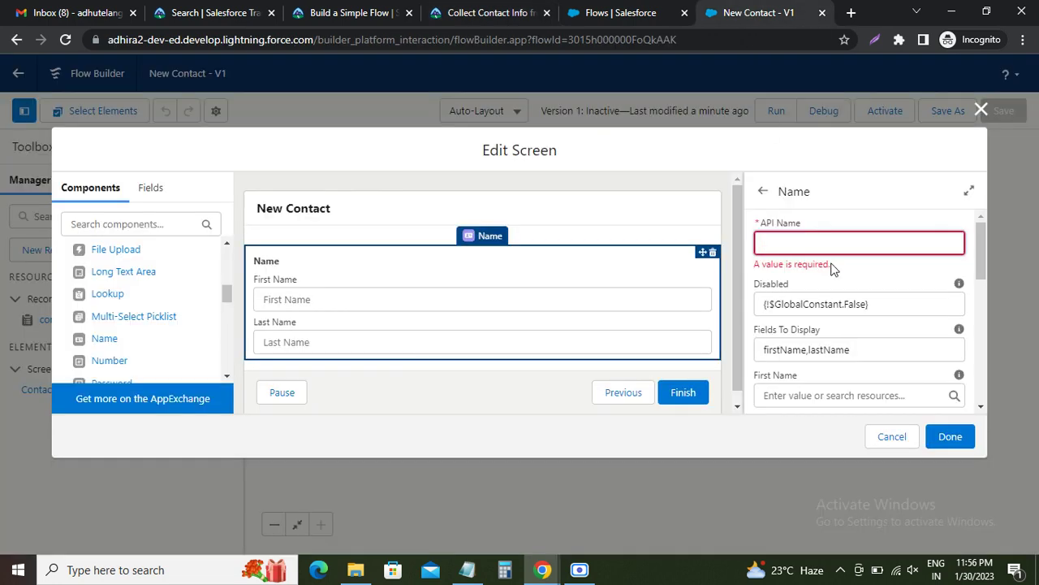
key("ctrl+v")
Following instruction 5 on the Trailhead page, enable "Manually assign variables" in the Name component's advanced settings
left_click(491, 13)
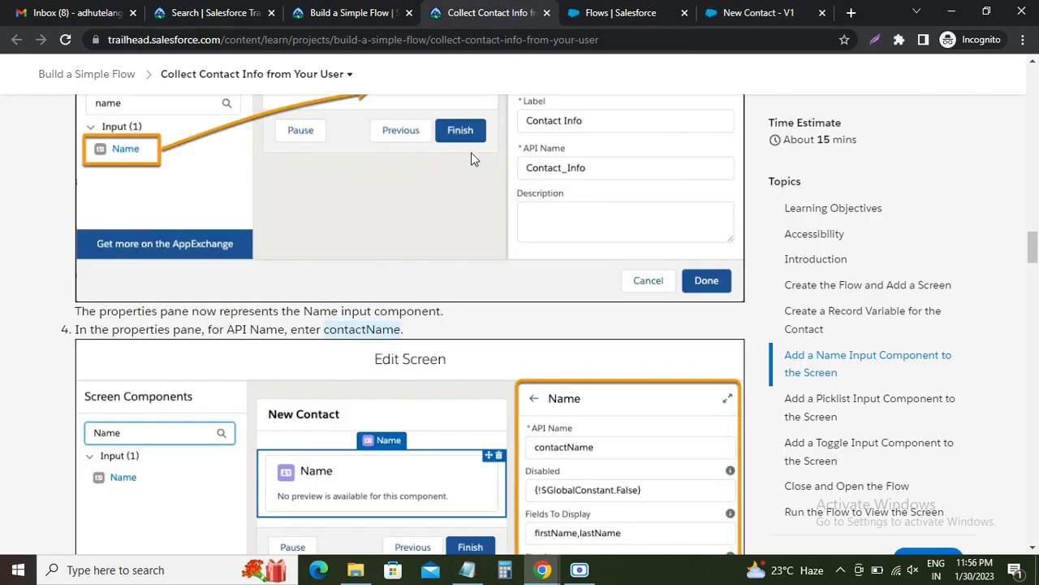
scroll(307, 335, "down", 4)
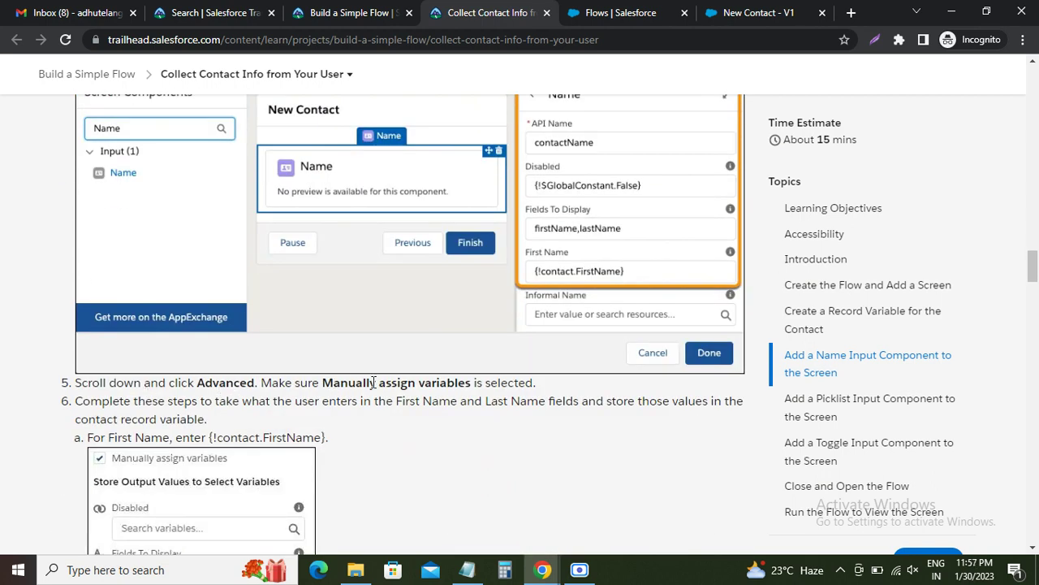
left_click(757, 13)
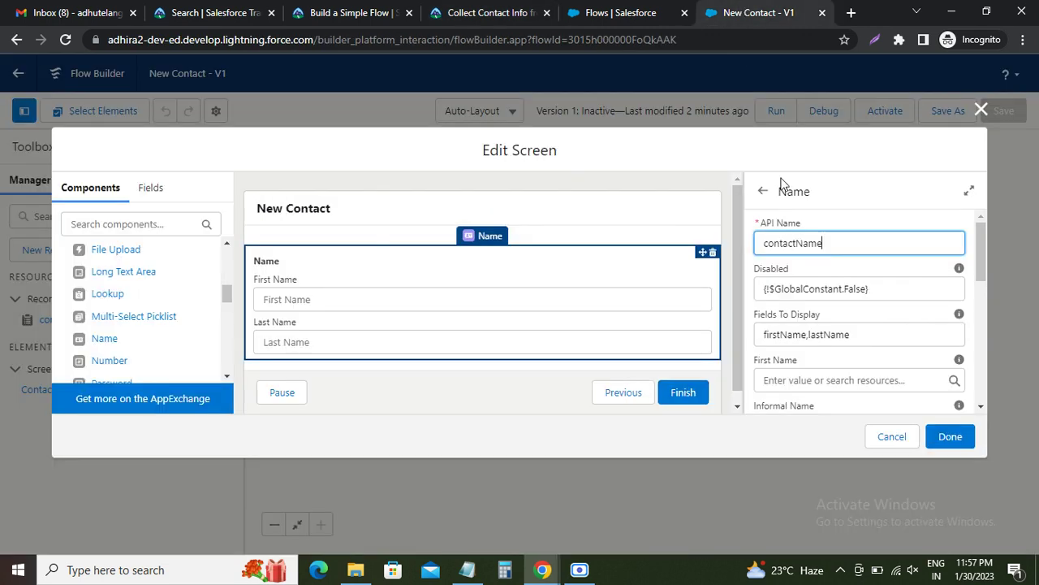
scroll(817, 313, "down", 5)
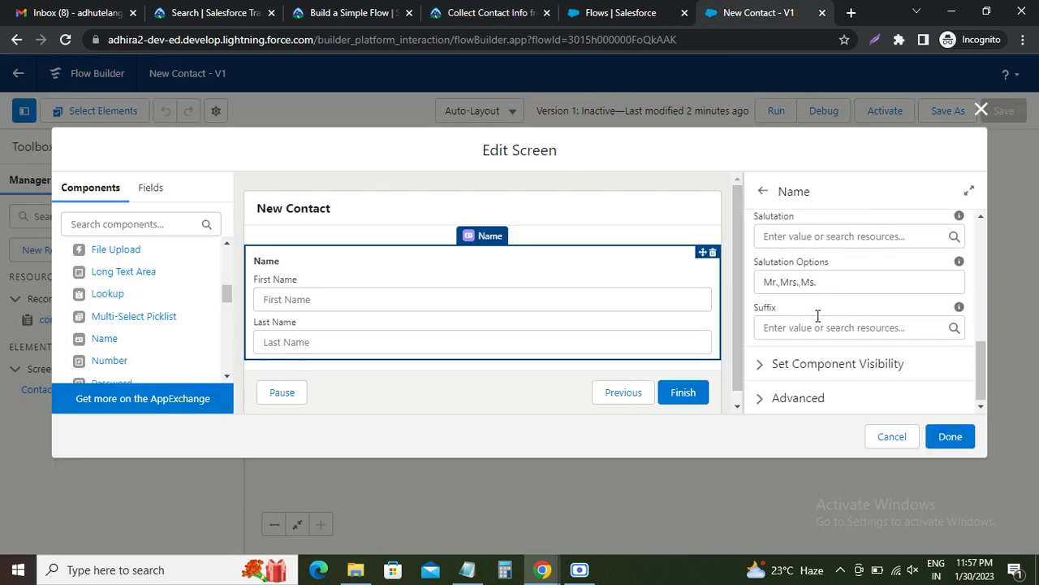
left_click(788, 397)
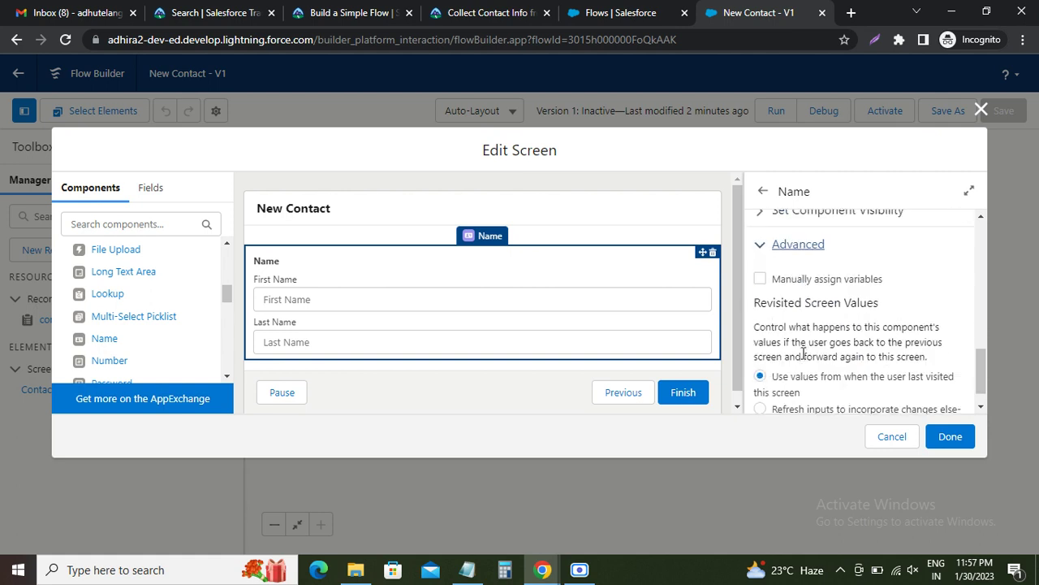
scroll(804, 344, "down", 1)
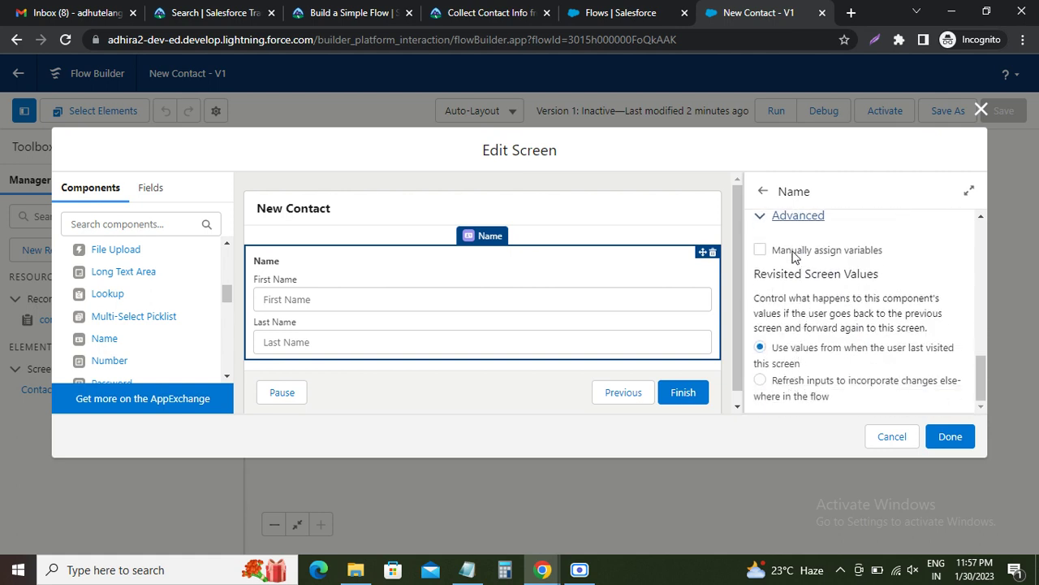
left_click(762, 251)
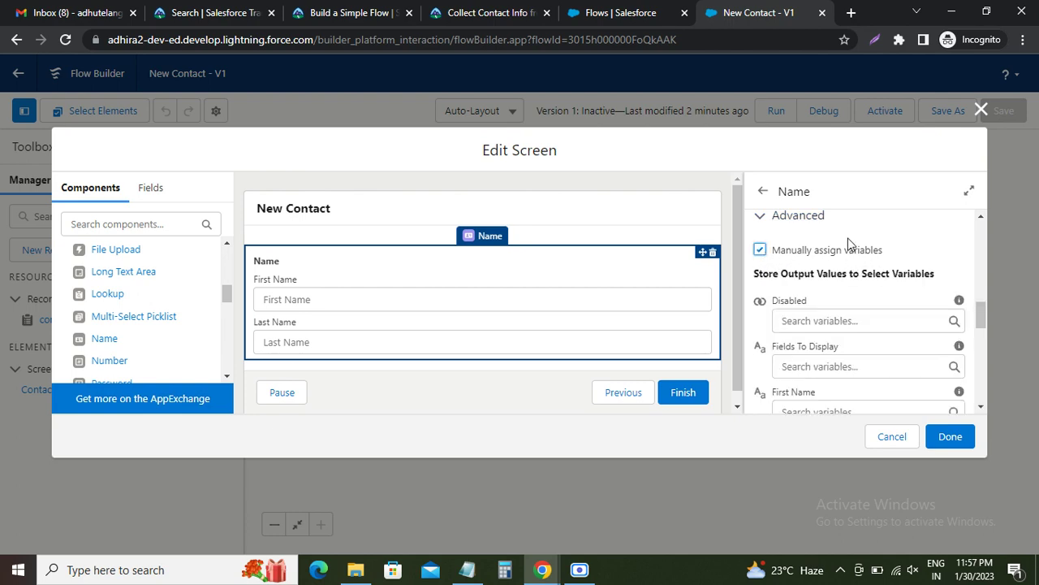
Copy "{!contact.FirstName}" from instruction 6a on the Trailhead page and paste it as the Name component's First Name output variable in Flow Builder
left_click(460, 15)
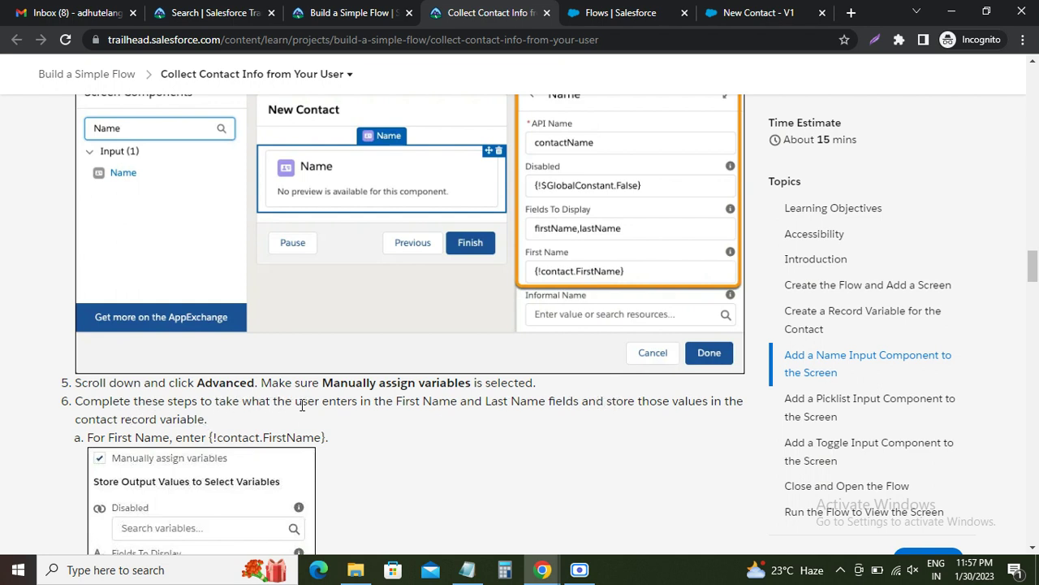
scroll(398, 414, "down", 1)
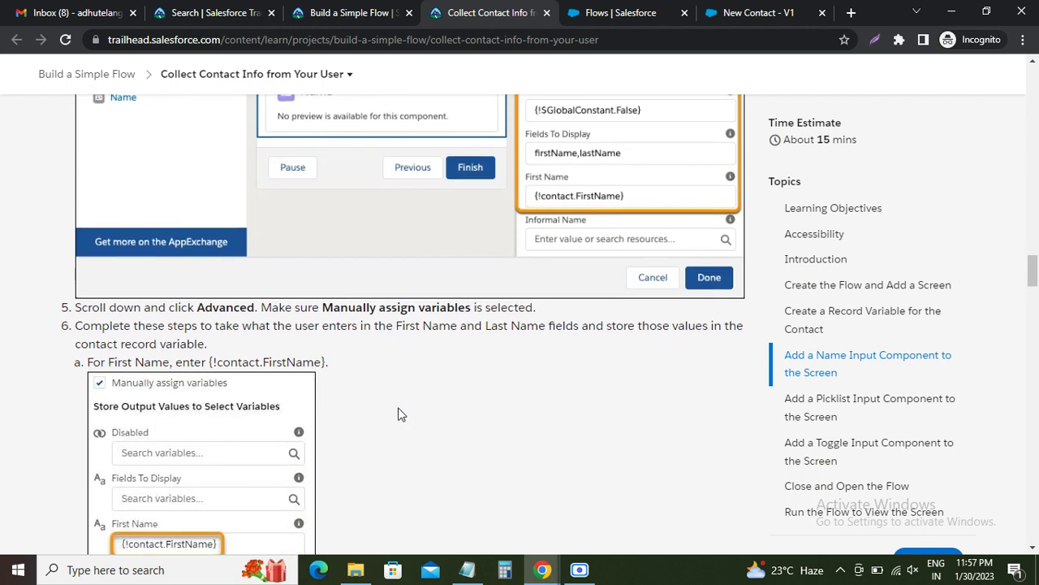
scroll(146, 355, "down", 1)
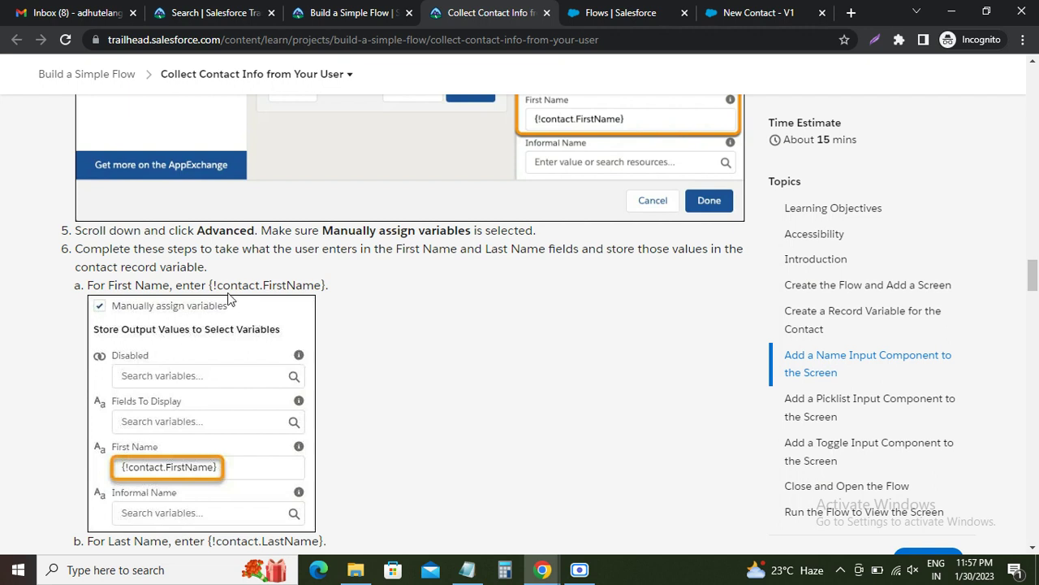
left_click_drag(209, 285, 323, 284)
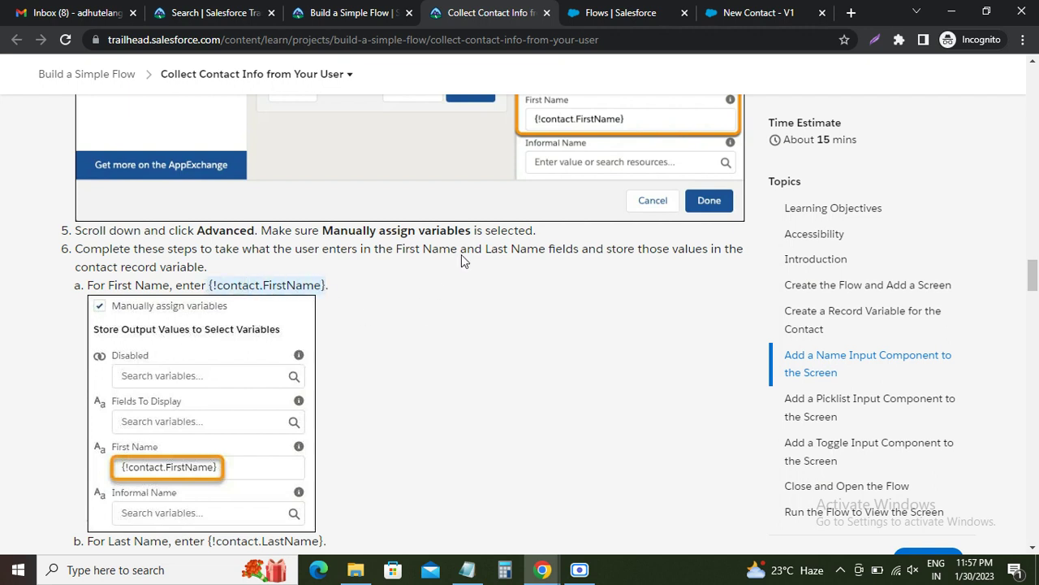
left_click(735, 14)
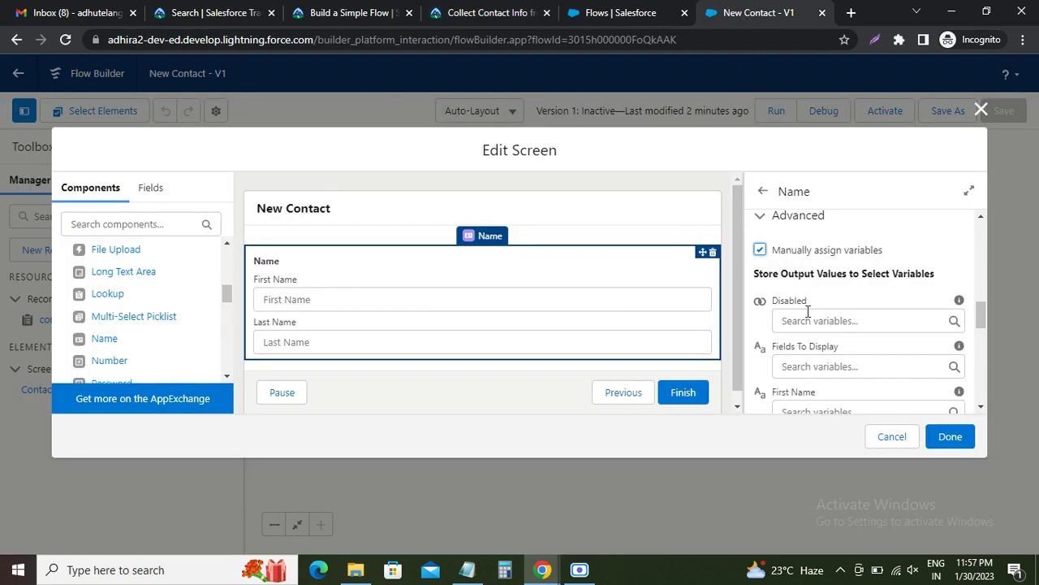
scroll(809, 320, "down", 2)
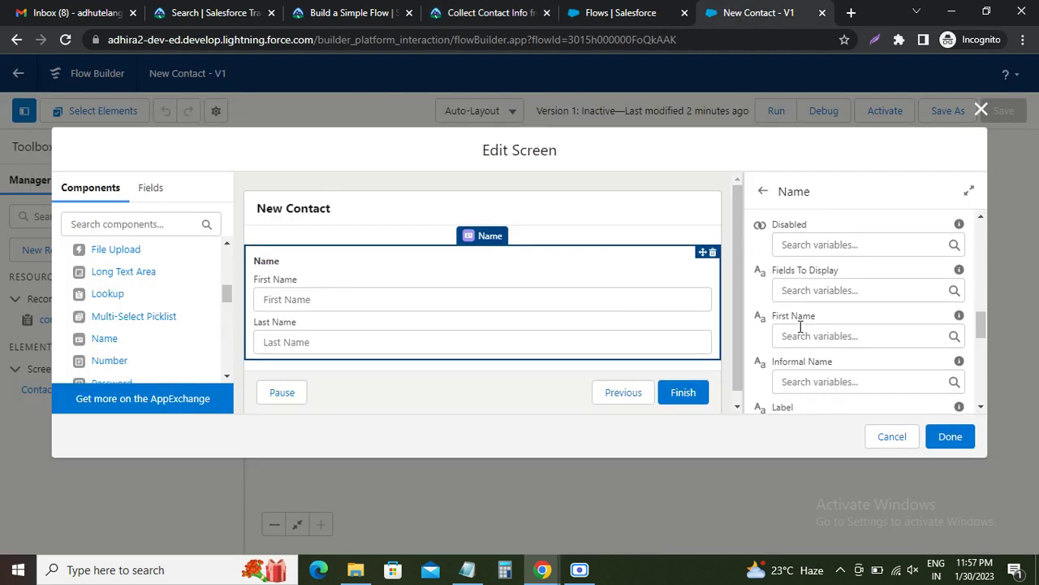
left_click(797, 335)
type("{!contact.FirstName}")
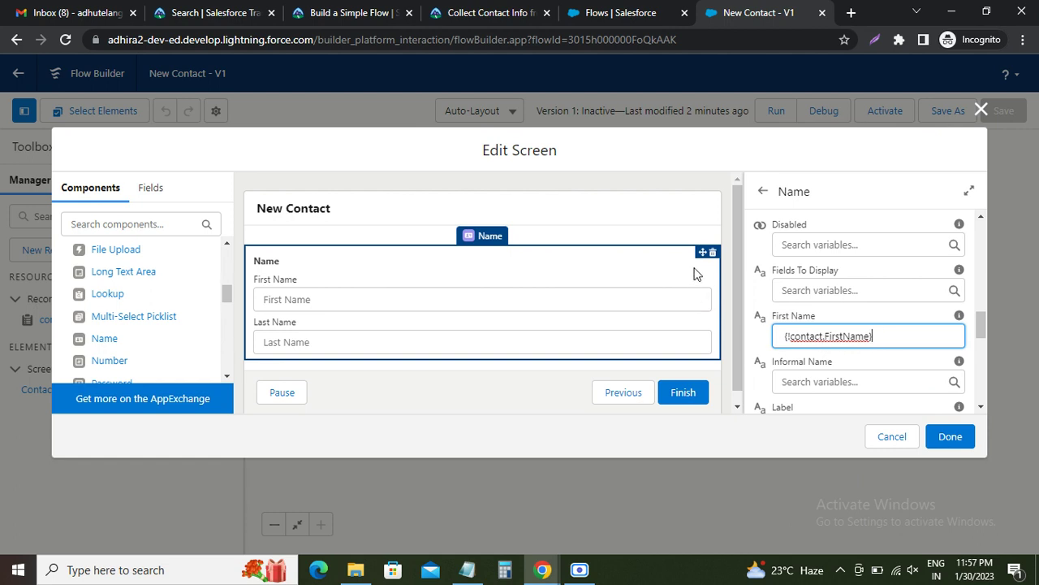
Copy "{!contact.LastName}" from instruction 6b on the Trailhead page and paste it as the Name component's Last Name output variable in Flow Builder
left_click(487, 13)
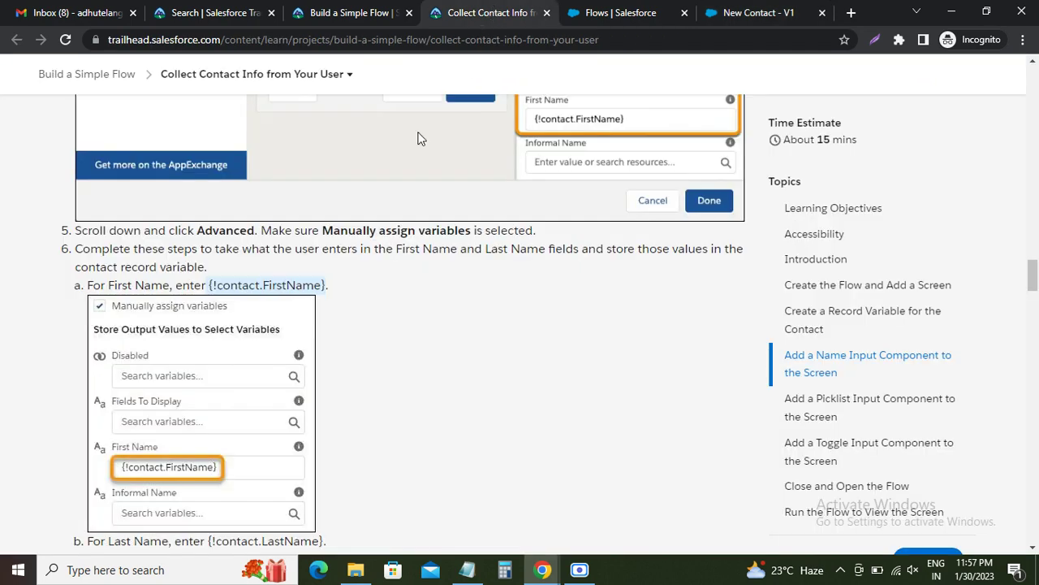
scroll(181, 390, "down", 2)
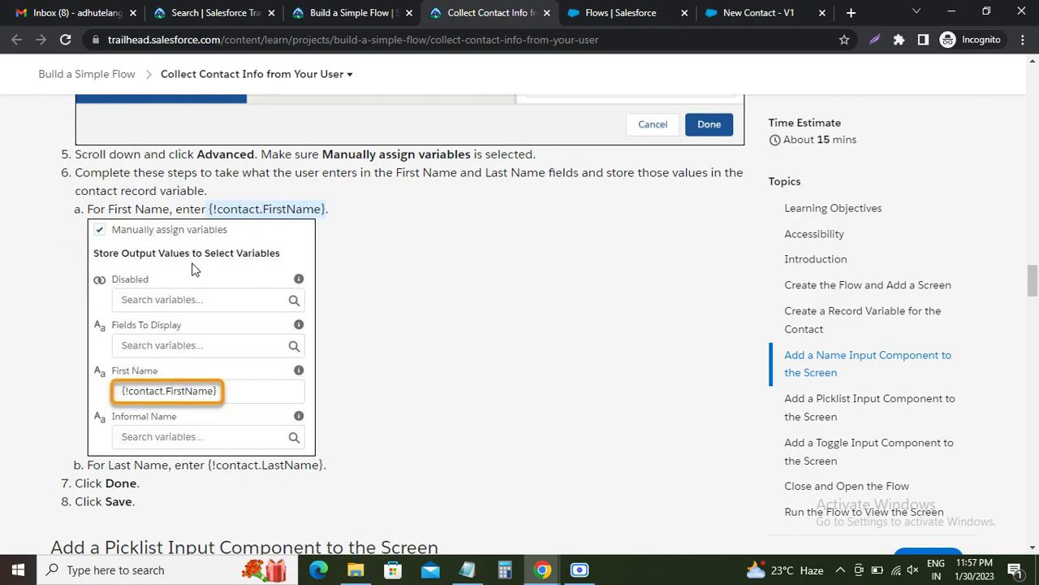
scroll(169, 294, "down", 4)
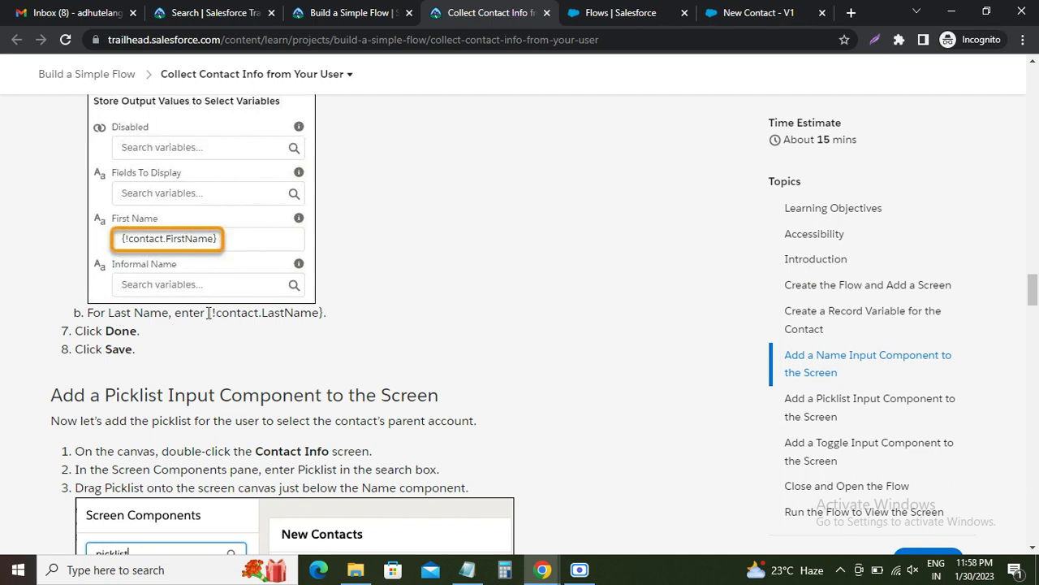
left_click_drag(209, 312, 325, 313)
key("ctrl+c")
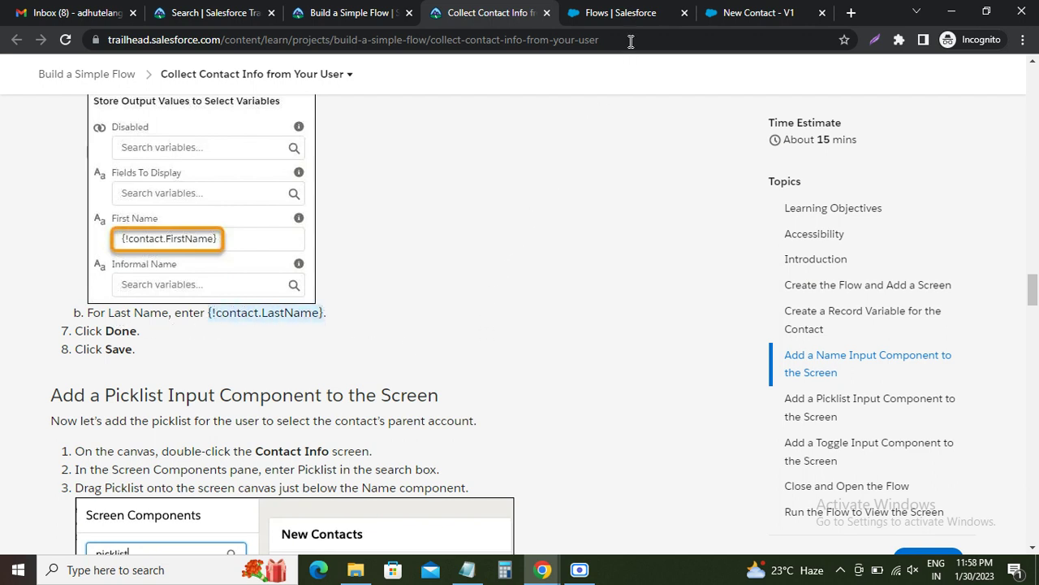
left_click(737, 12)
scroll(782, 334, "down", 1)
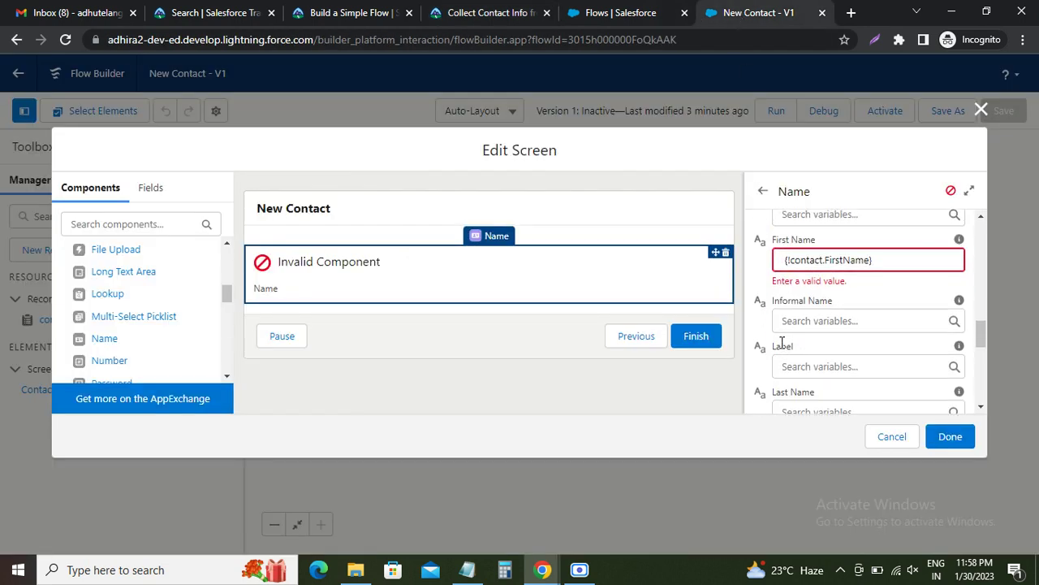
scroll(802, 366, "down", 1)
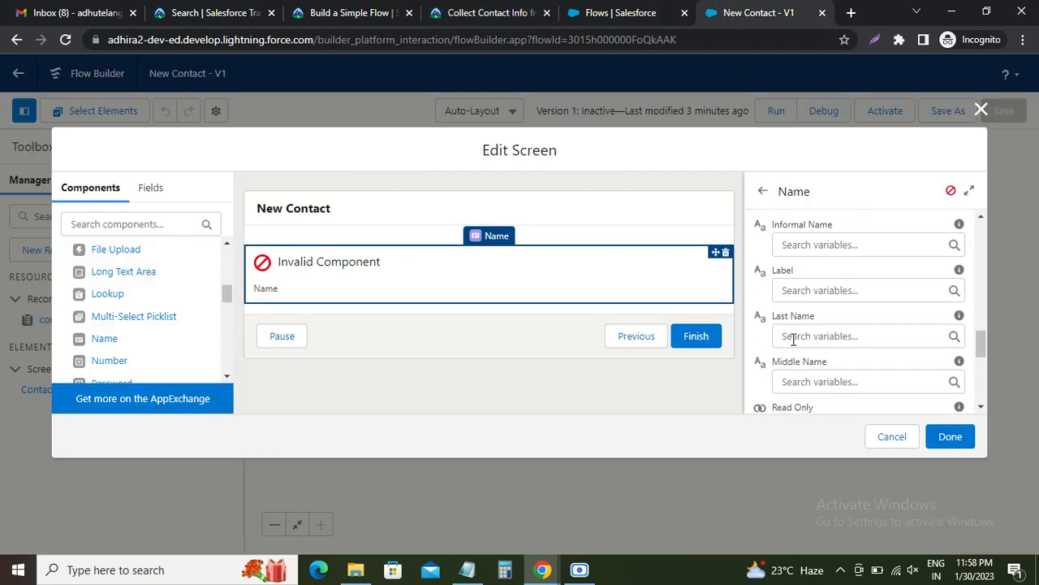
left_click(794, 337)
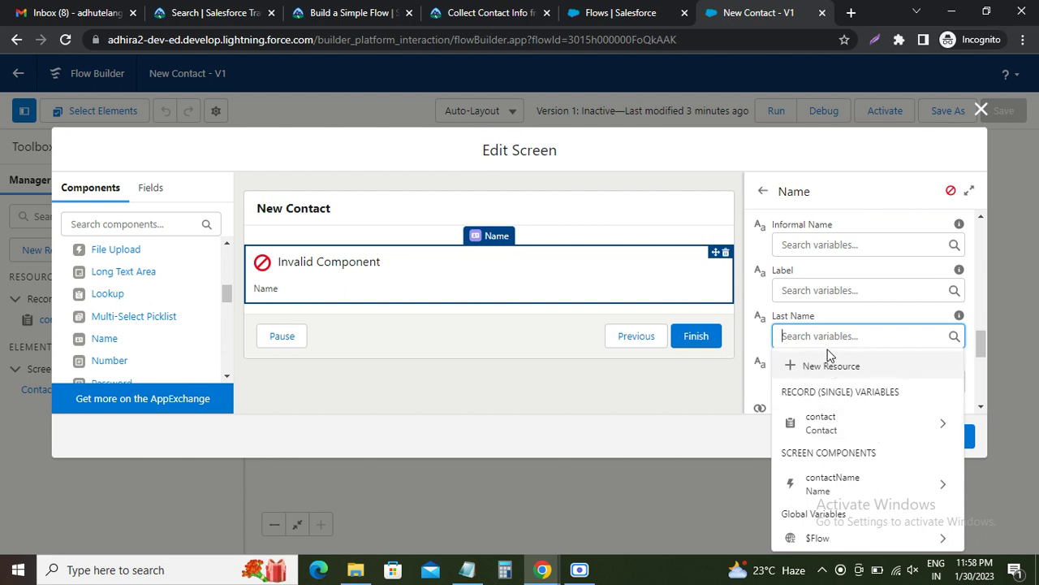
type("nam")
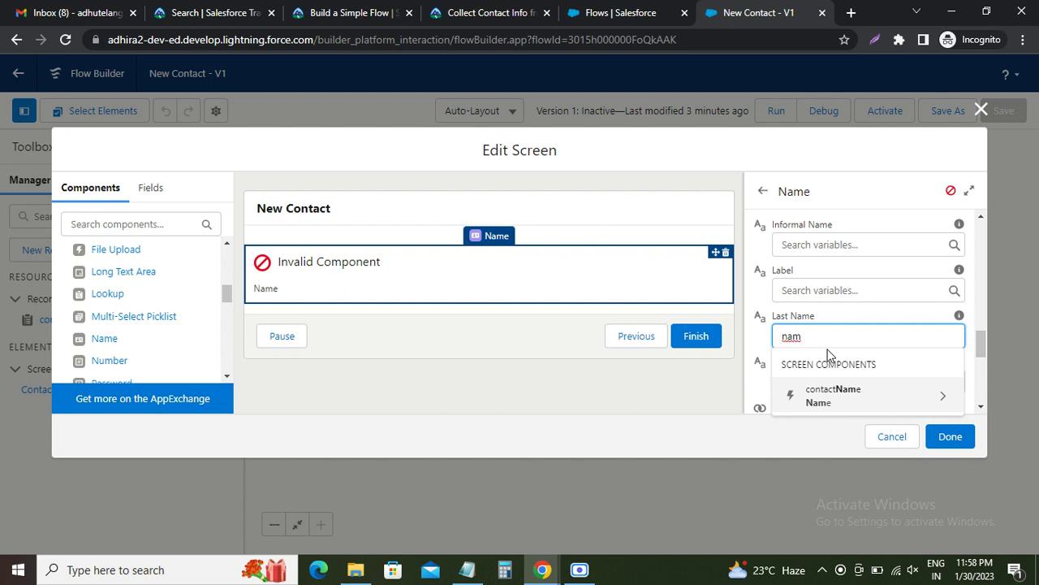
left_click_drag(817, 343, 774, 333)
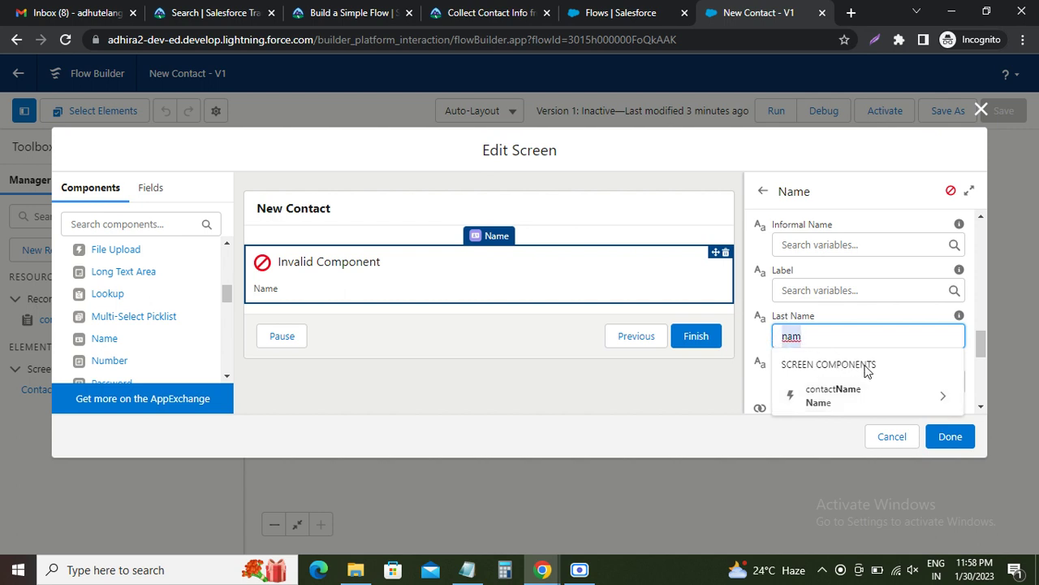
key("ctrl+v")
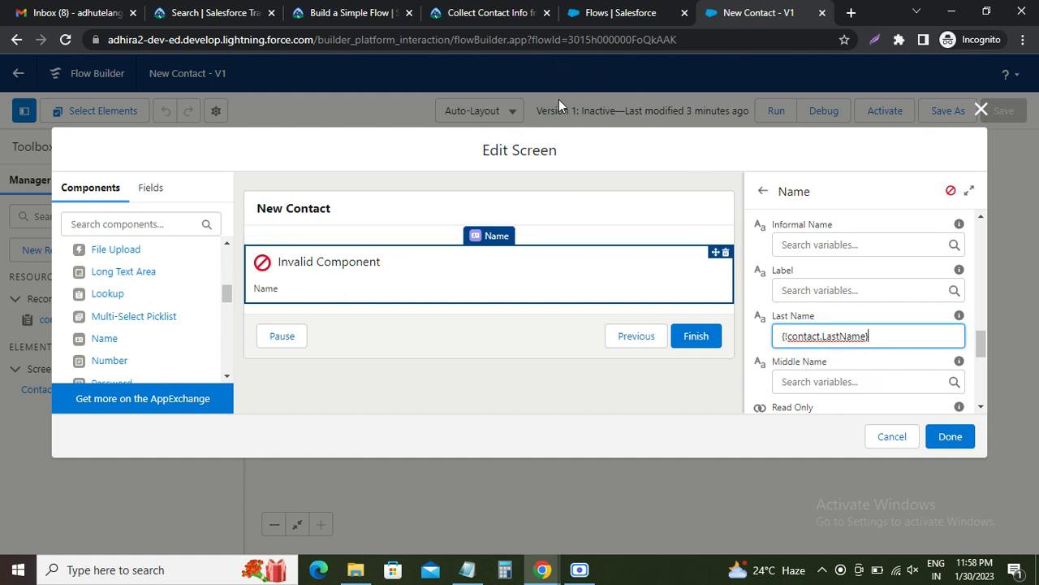
Check instructions 7 and 8 on the Trailhead page and try to finish editing the screen in Flow Builder
left_click(504, 13)
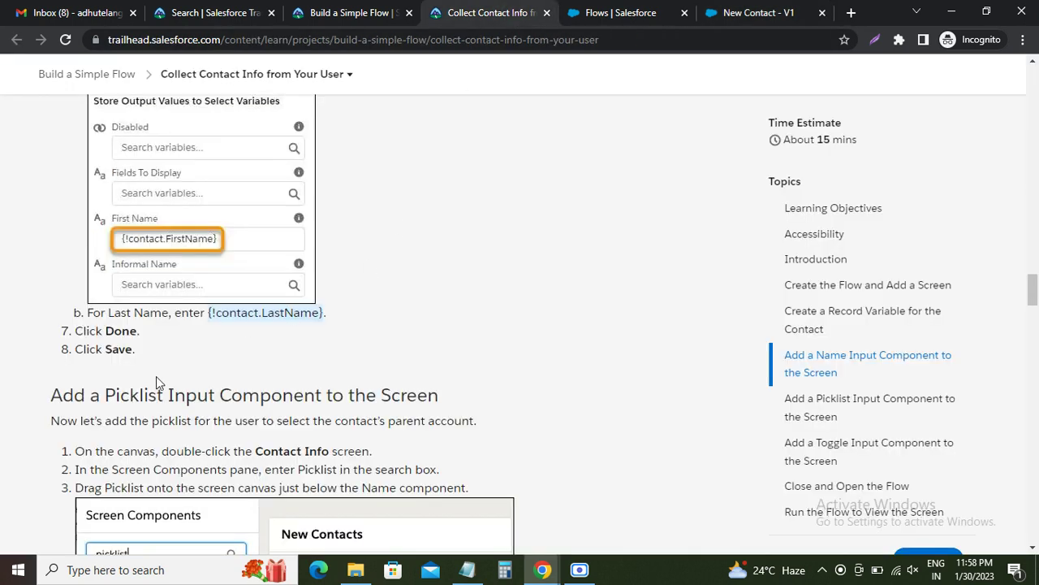
double_click(120, 349)
left_click(749, 18)
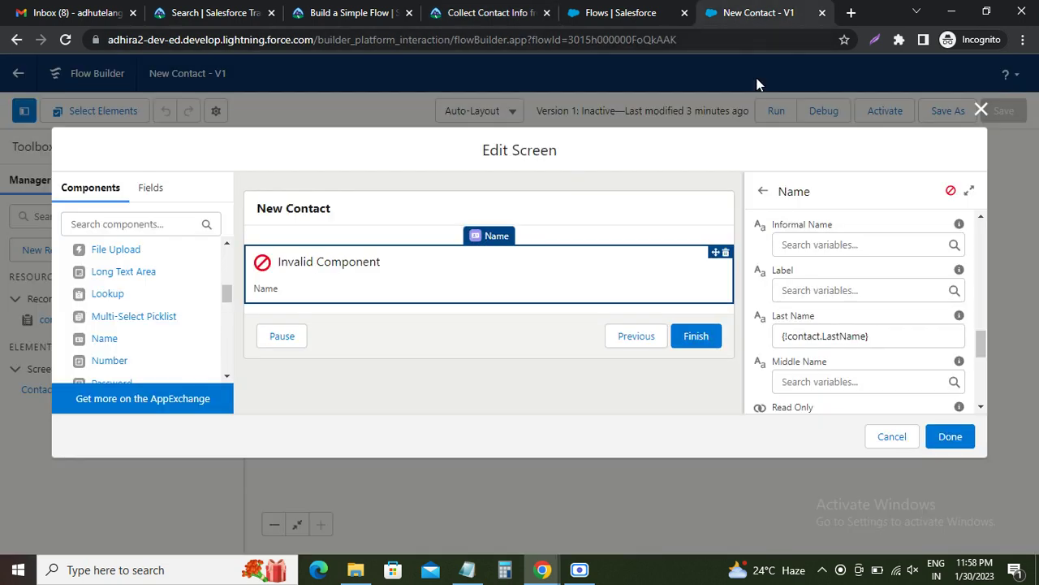
left_click(954, 437)
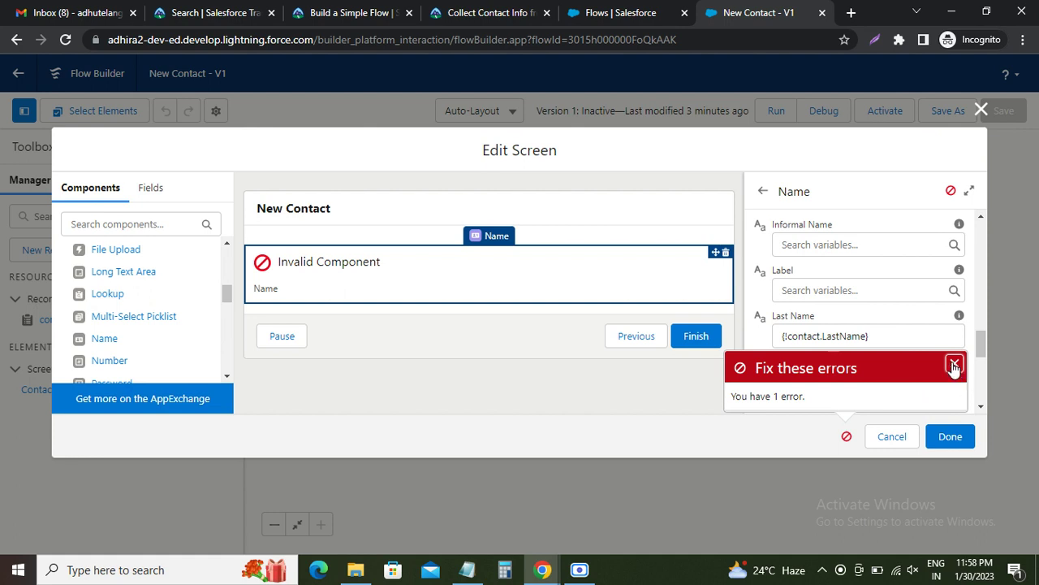
Remove the leading space from the Name component's First Name output value so it reads "{!contact.FirstName}"
scroll(933, 325, "down", 10)
scroll(930, 320, "down", 4)
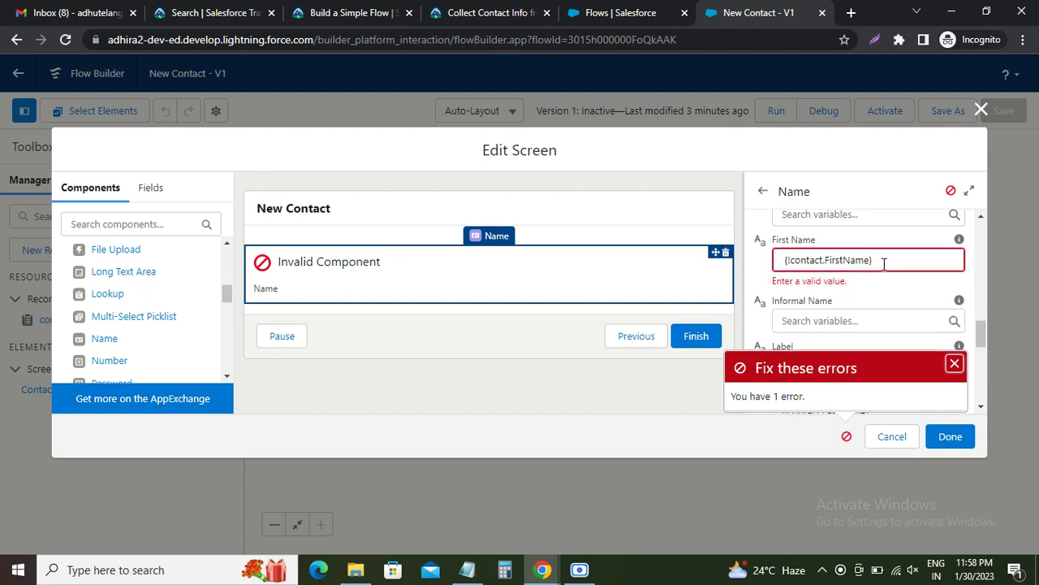
left_click(885, 264)
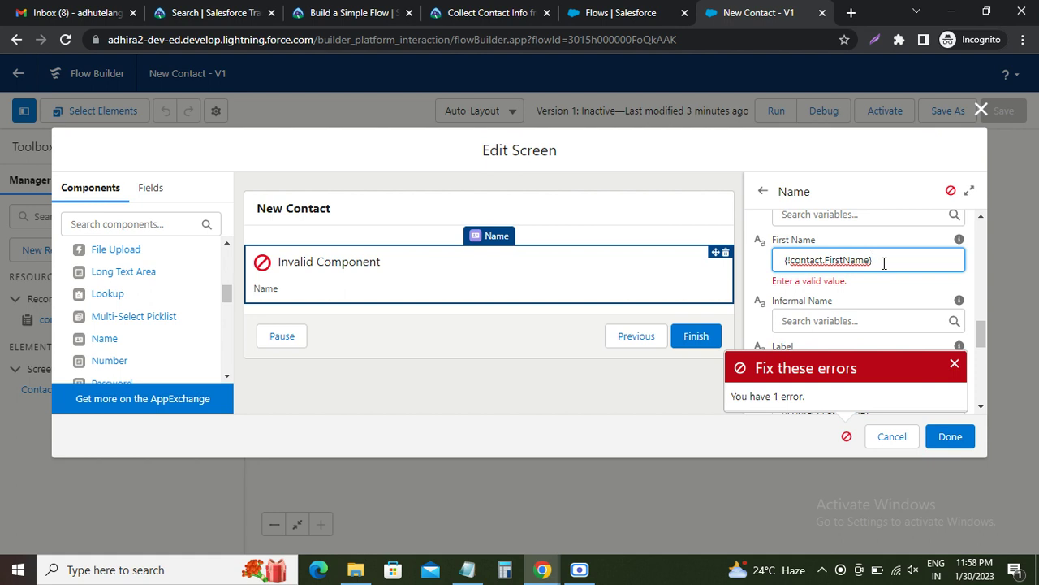
left_click_drag(885, 264, 786, 262)
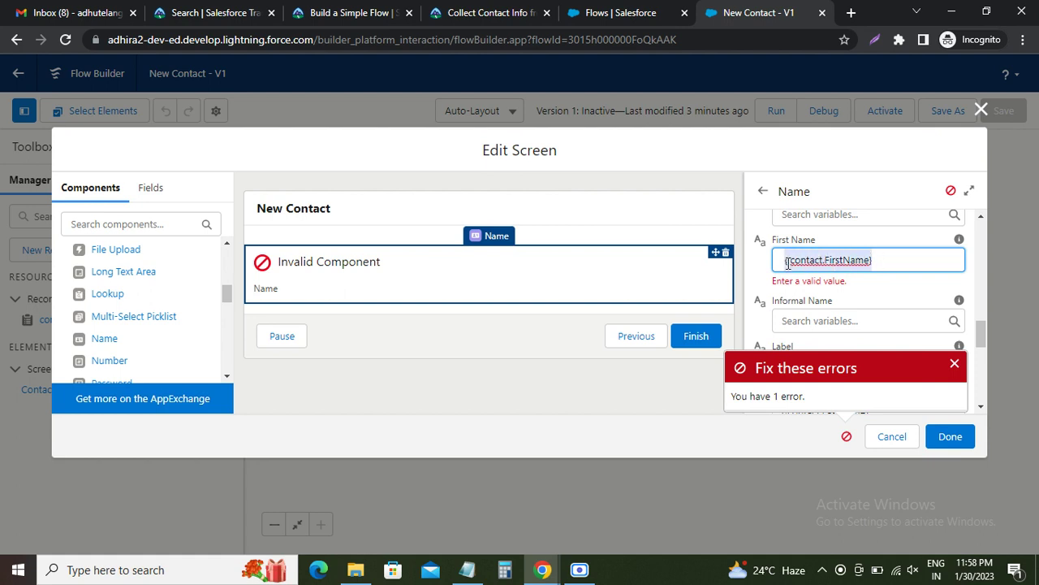
scroll(808, 309, "down", 5)
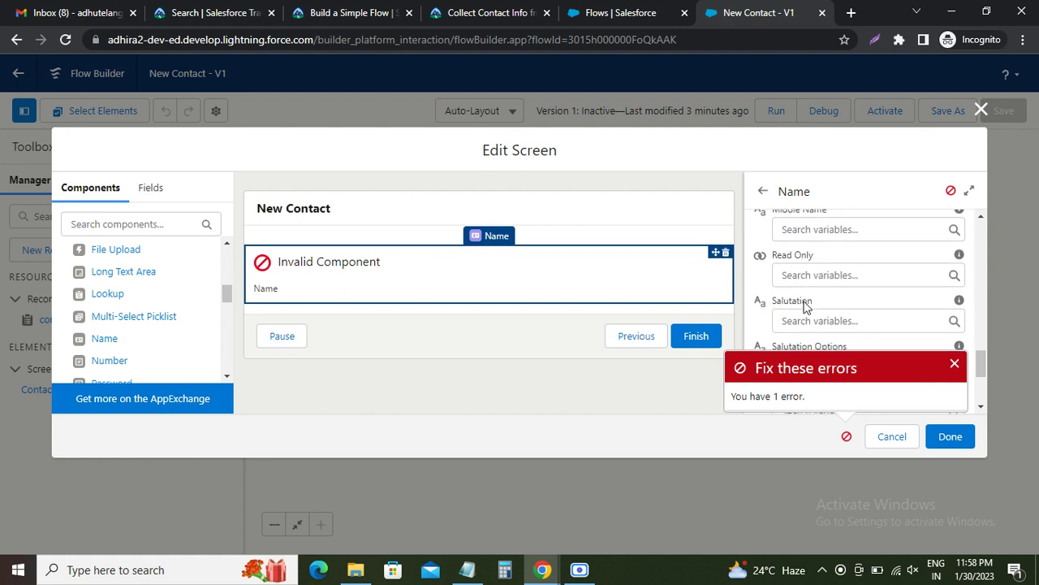
scroll(814, 307, "down", 1)
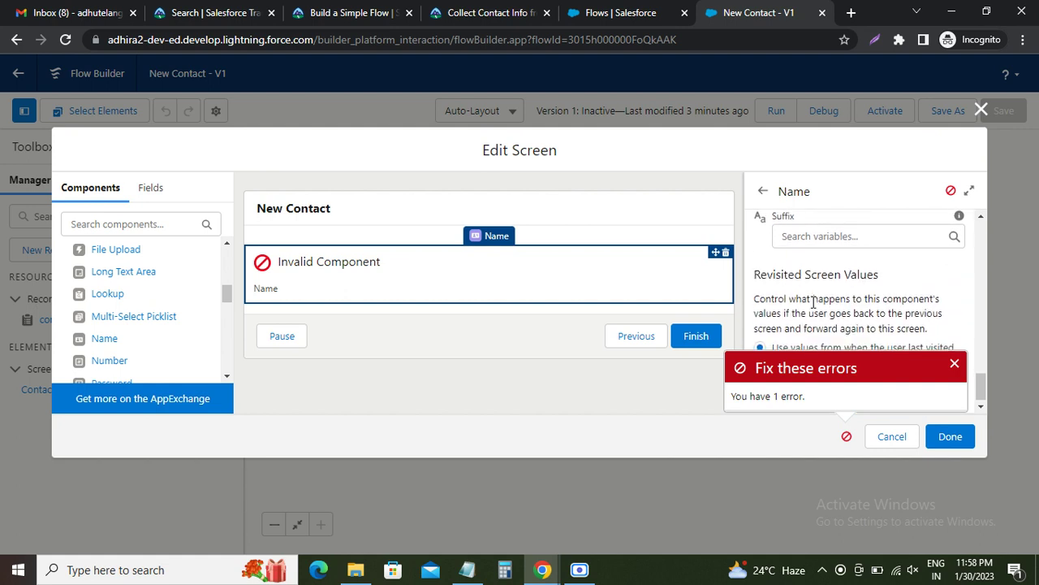
scroll(813, 302, "up", 5)
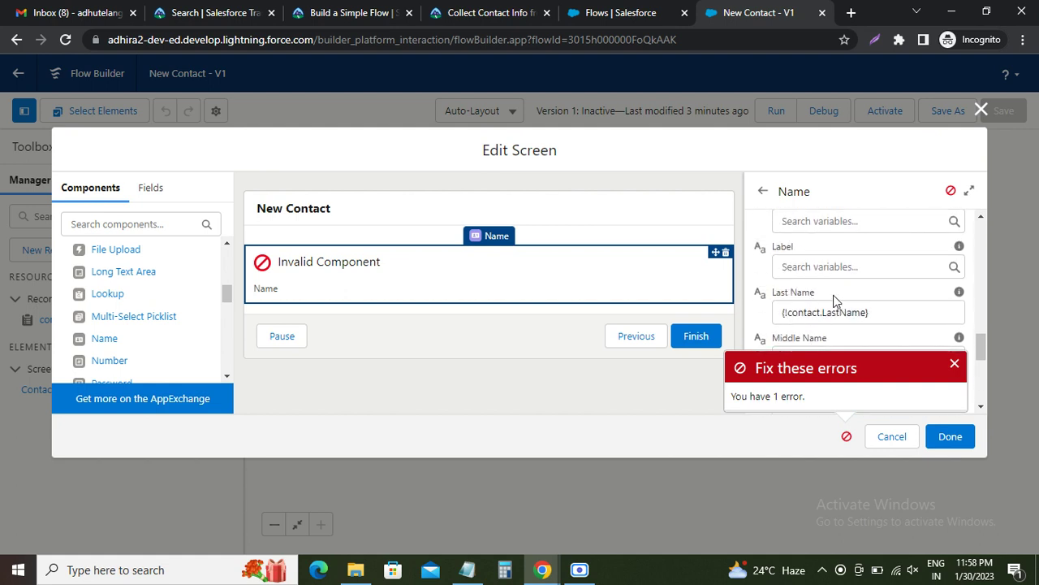
scroll(834, 295, "up", 2)
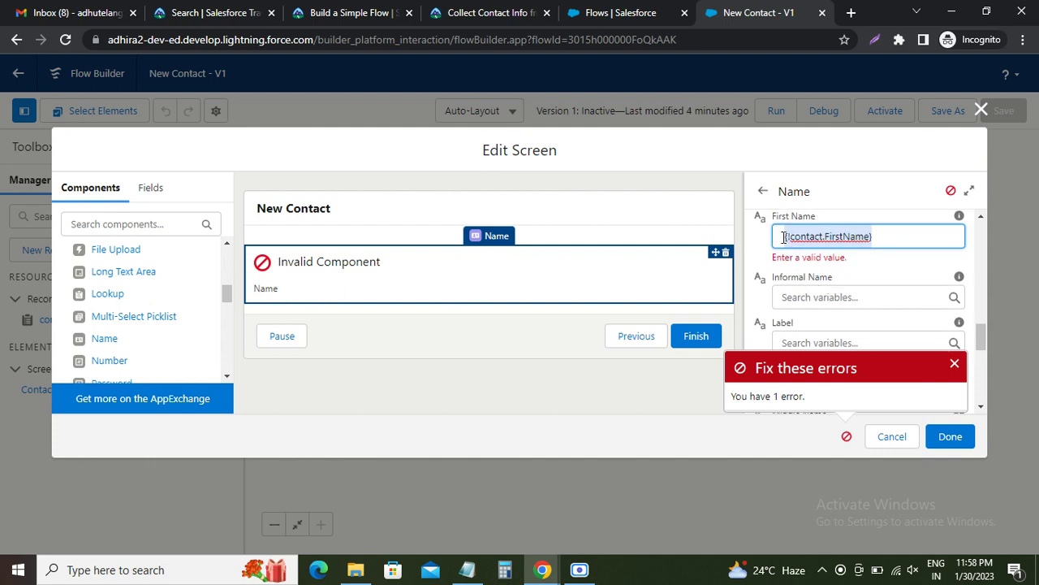
key("Left")
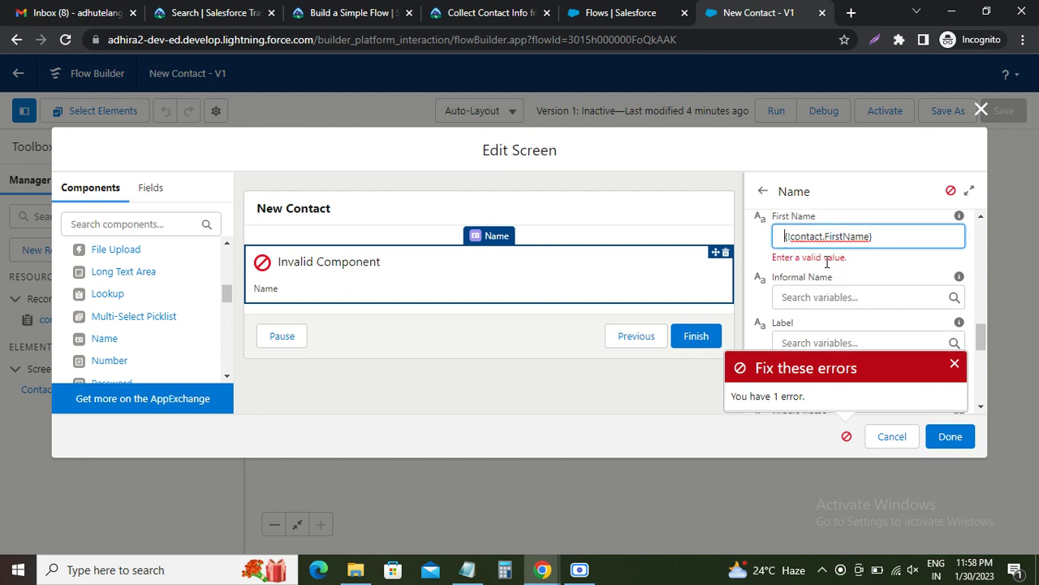
key("Left")
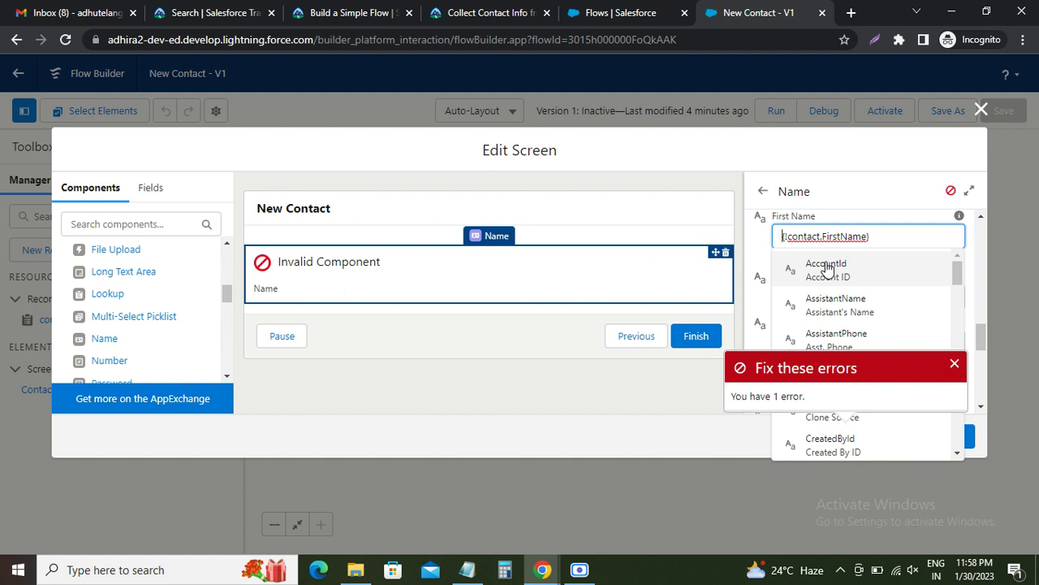
left_click(977, 257)
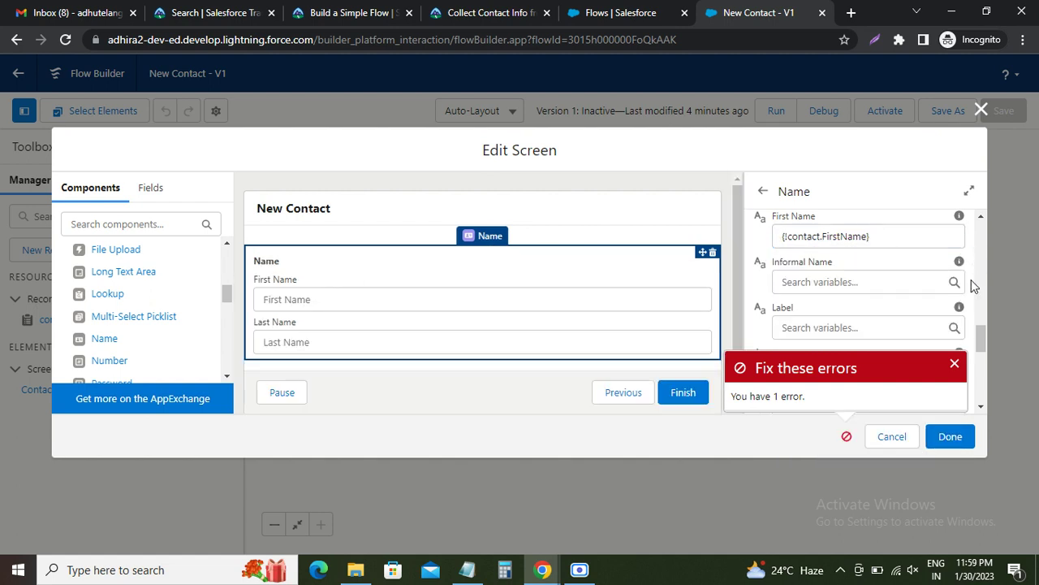
Finish editing the Contact Info screen and save the flow
left_click(949, 437)
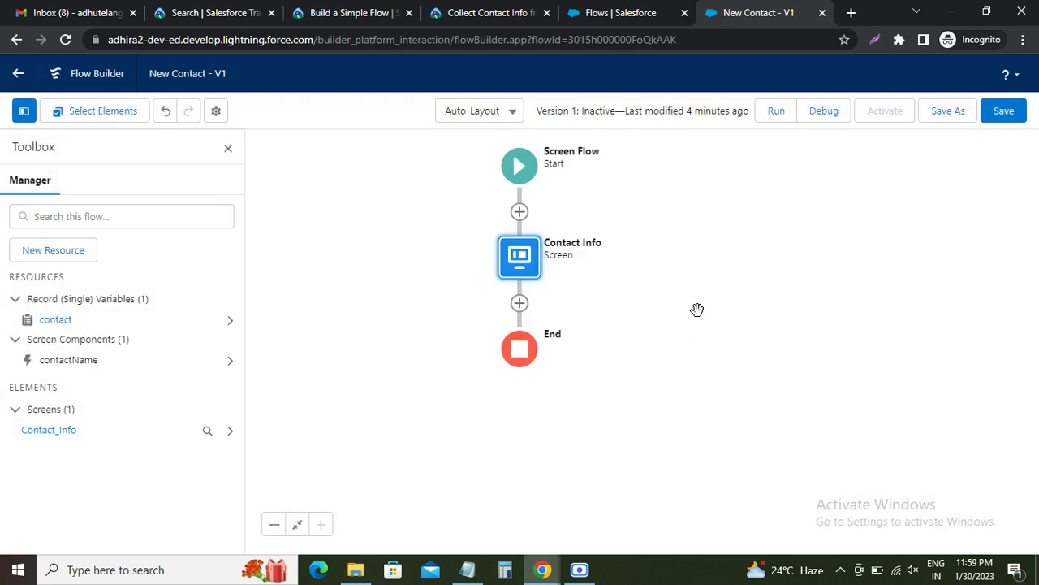
left_click(1004, 114)
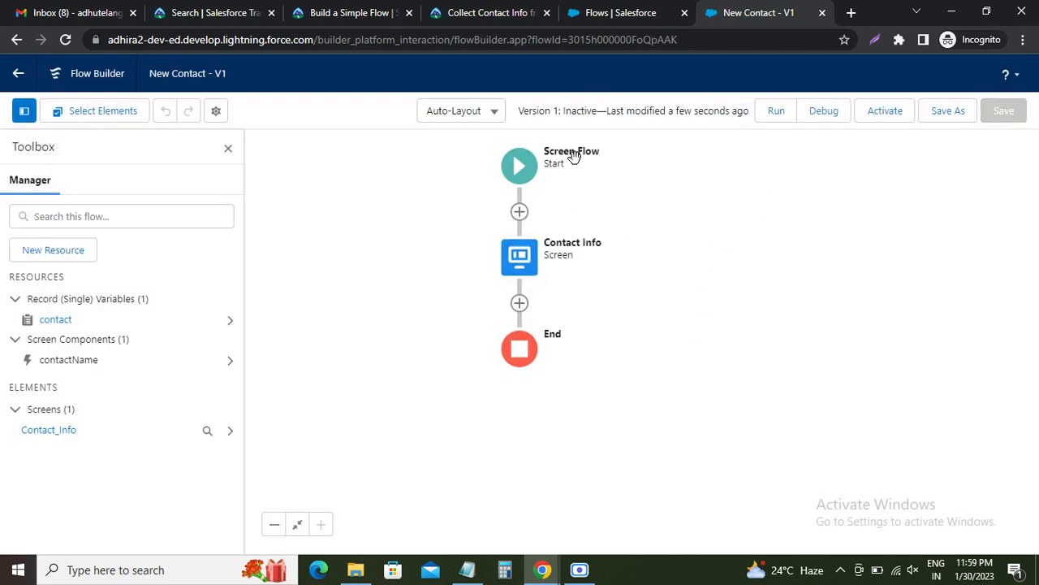
Read the first Picklist instruction on the Trailhead page and open the Contact Info screen for editing in Flow Builder
left_click(493, 13)
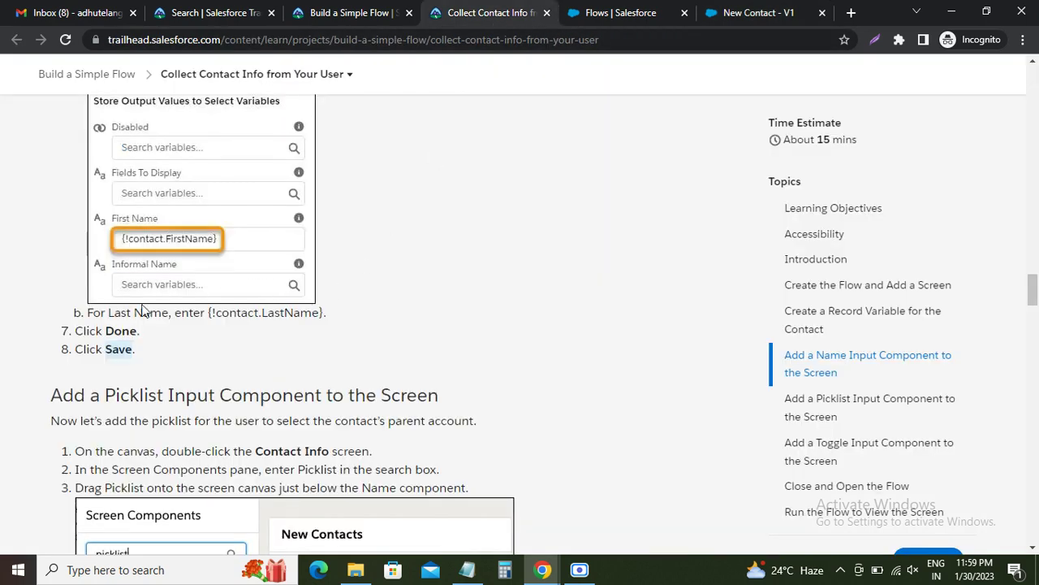
scroll(112, 344, "down", 2)
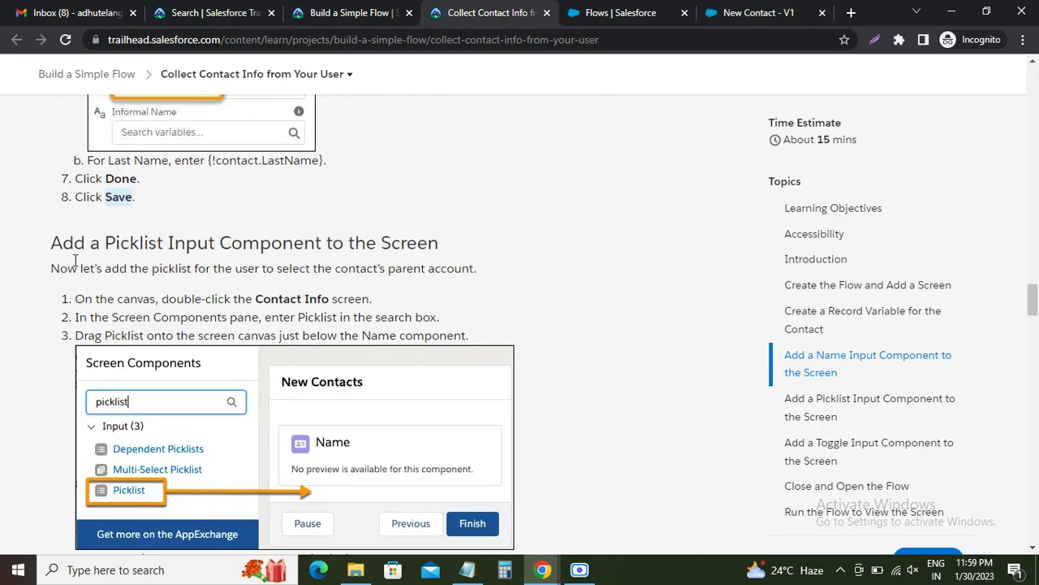
left_click_drag(52, 249, 221, 250)
scroll(276, 257, "down", 1)
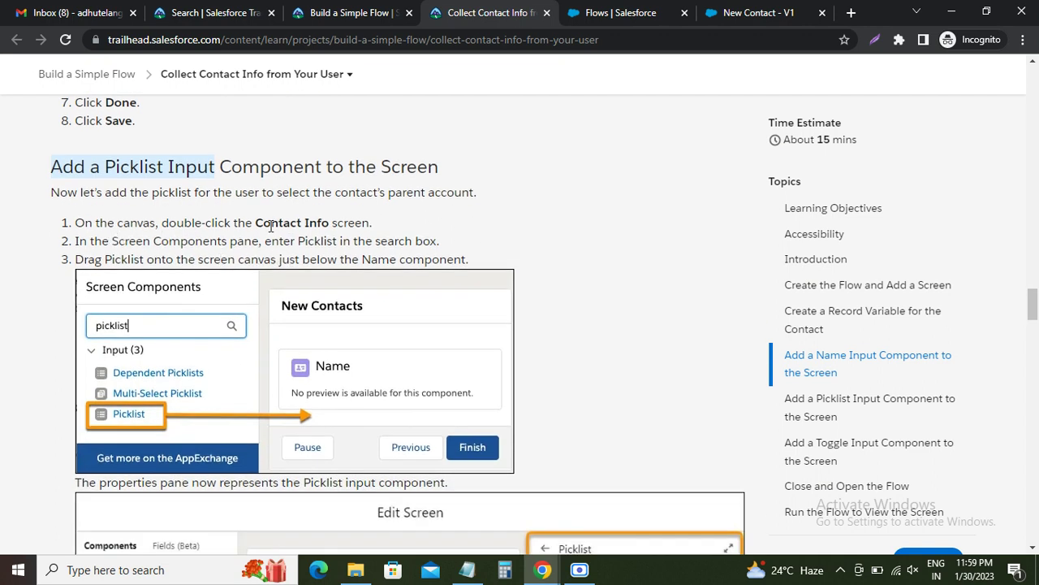
left_click_drag(256, 226, 322, 225)
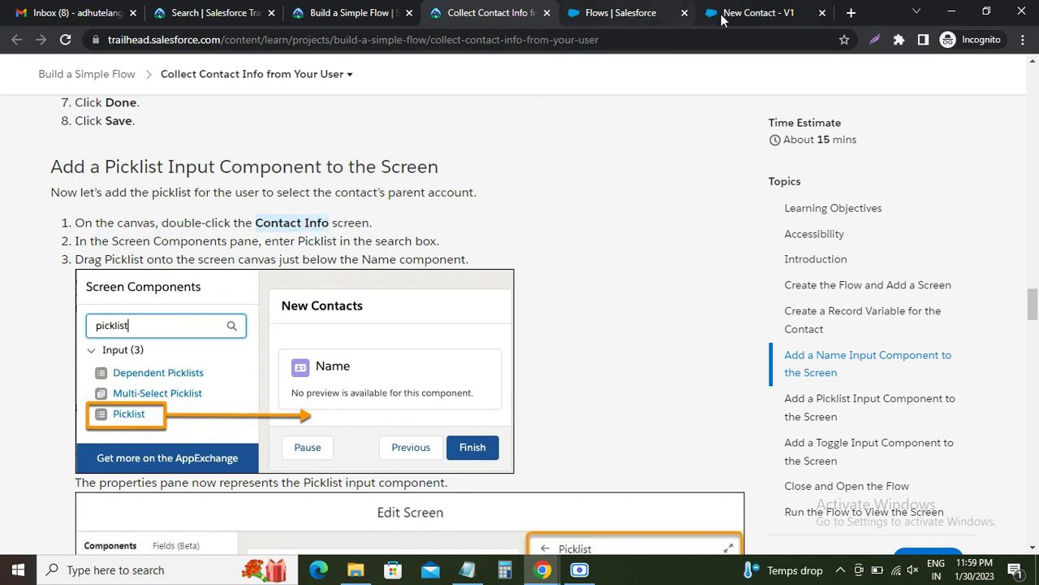
mouse_move(743, 20)
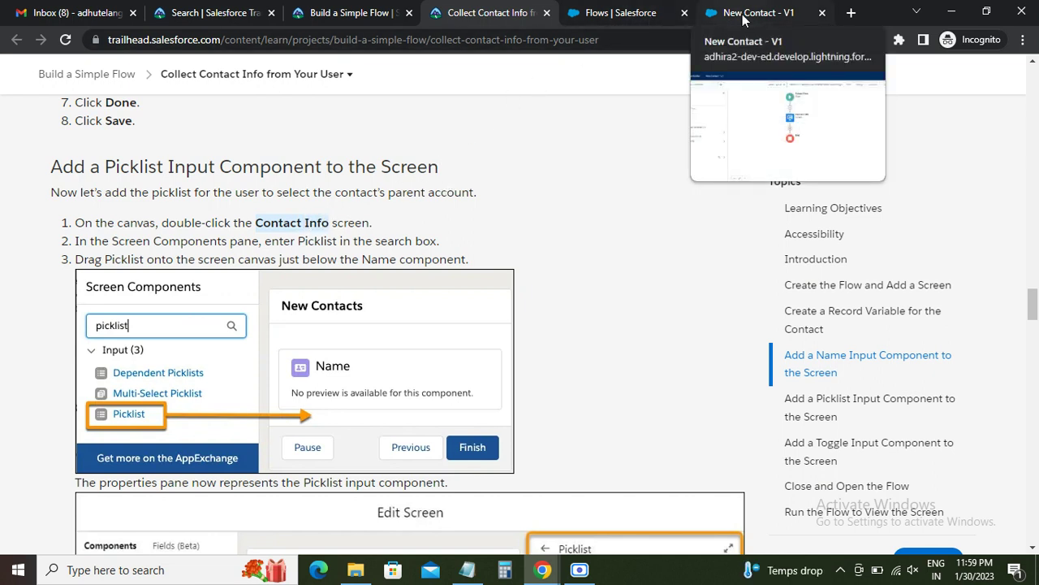
left_click(743, 21)
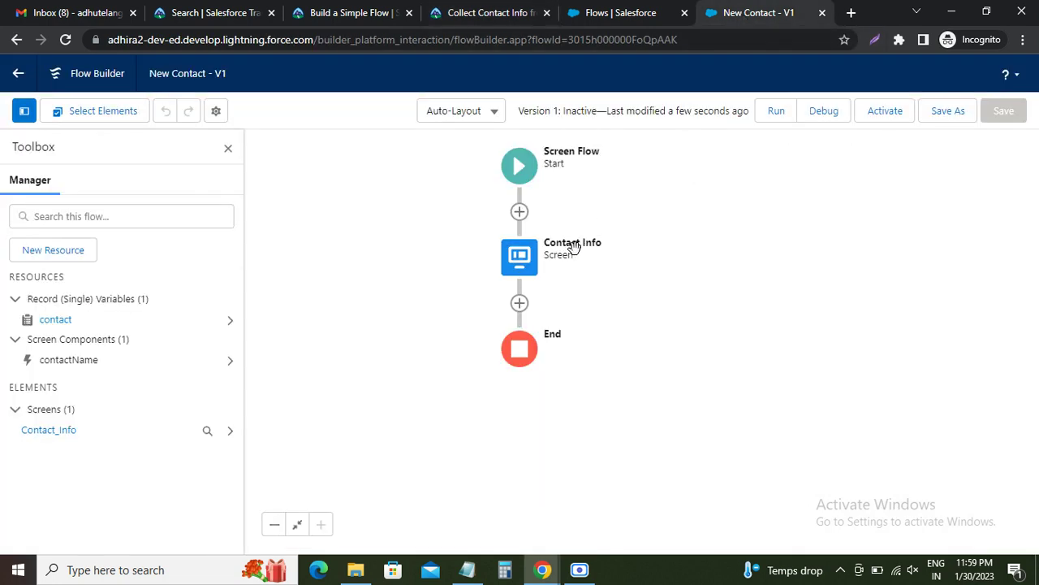
double_click(522, 256)
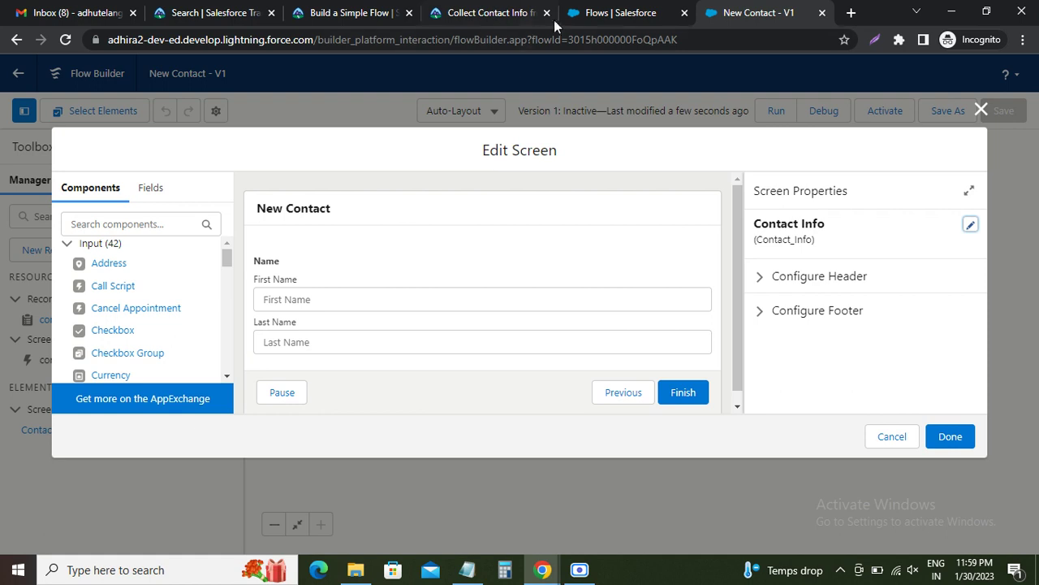
Copy "Picklist" from instruction 2 on the Trailhead page and search the screen components for it in Flow Builder
left_click(471, 13)
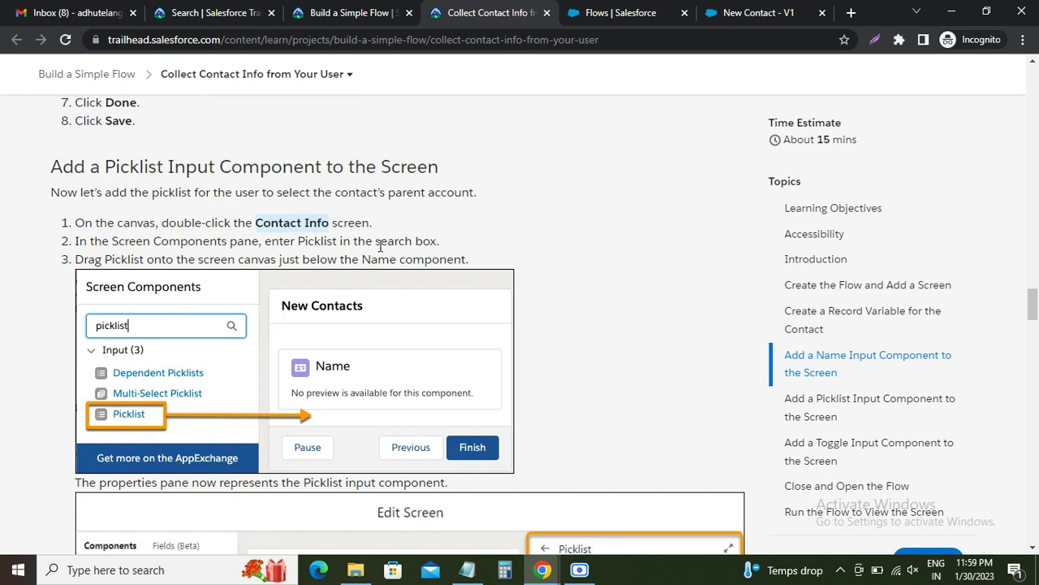
double_click(316, 241)
key("ctrl+c")
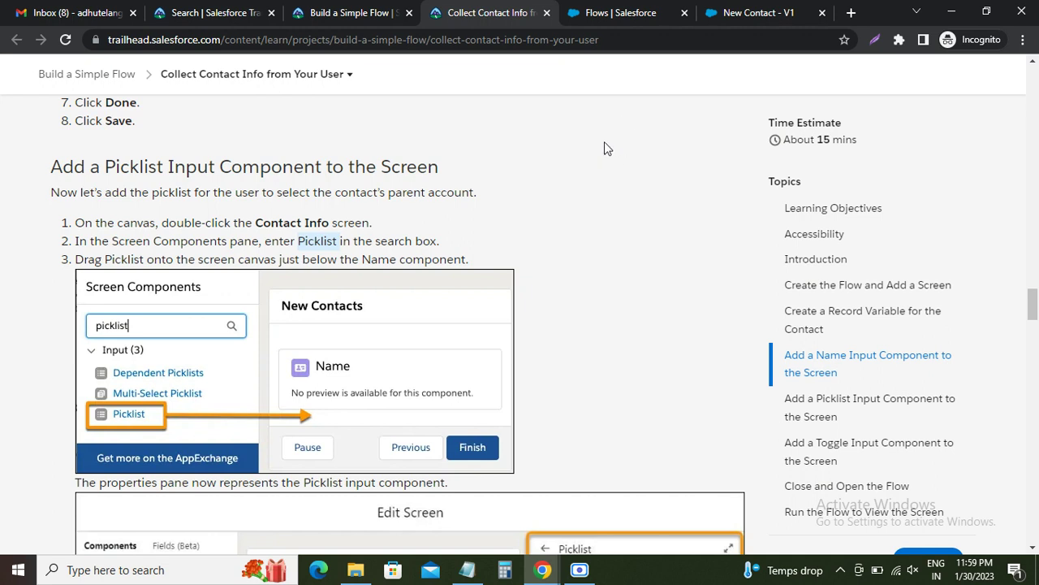
left_click(751, 13)
left_click(162, 225)
key("ctrl+v")
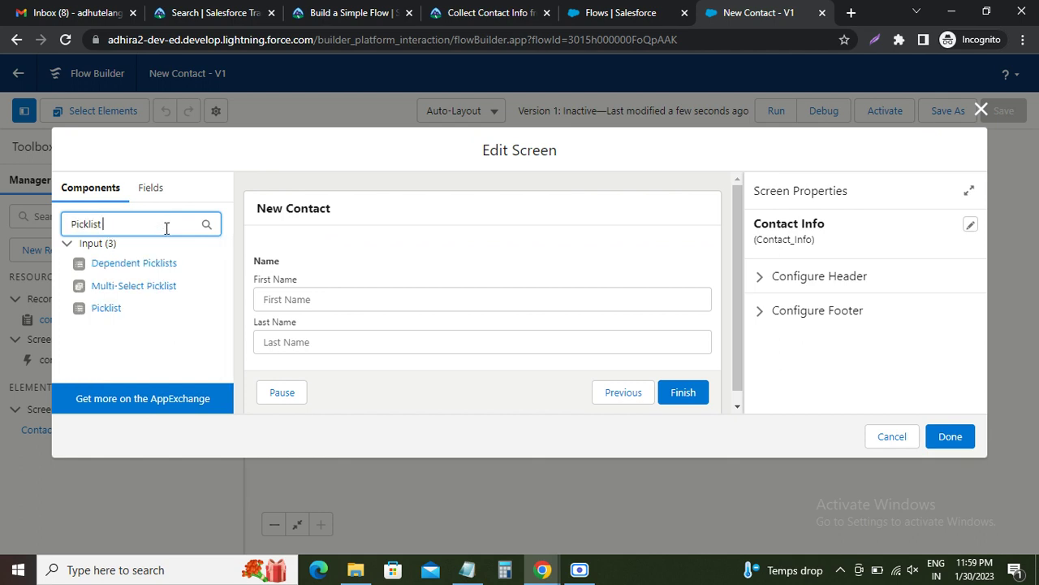
Check instruction 3 on the Trailhead page and add a Picklist component just below the Name component in Flow Builder
left_click(462, 12)
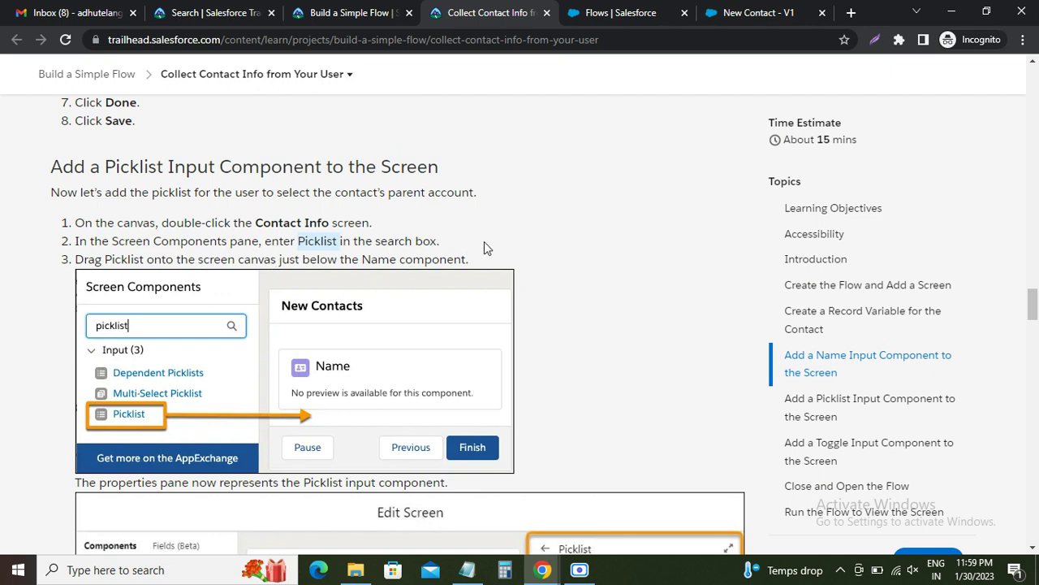
left_click(709, 23)
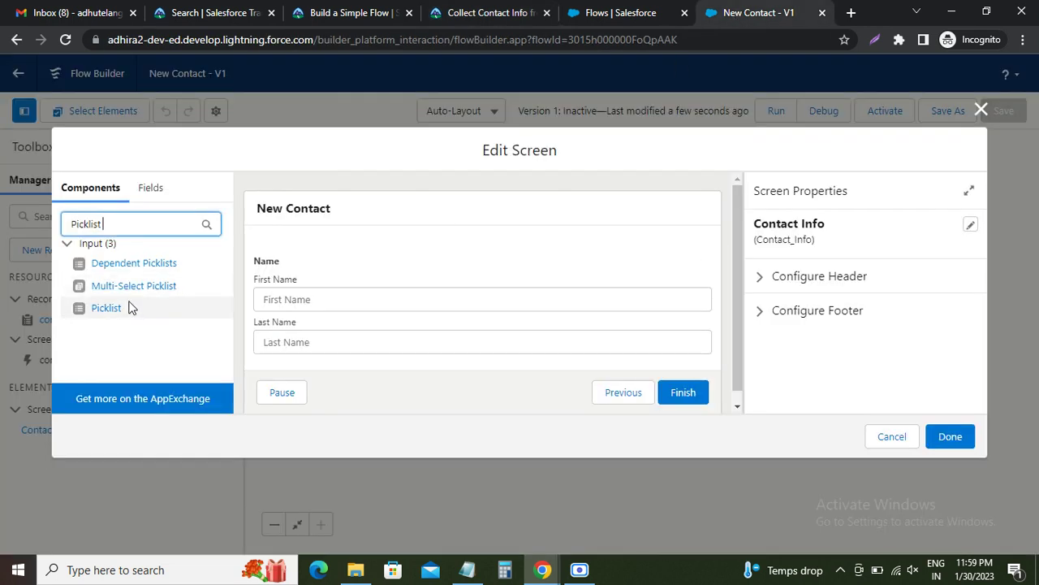
left_click_drag(114, 314, 292, 322)
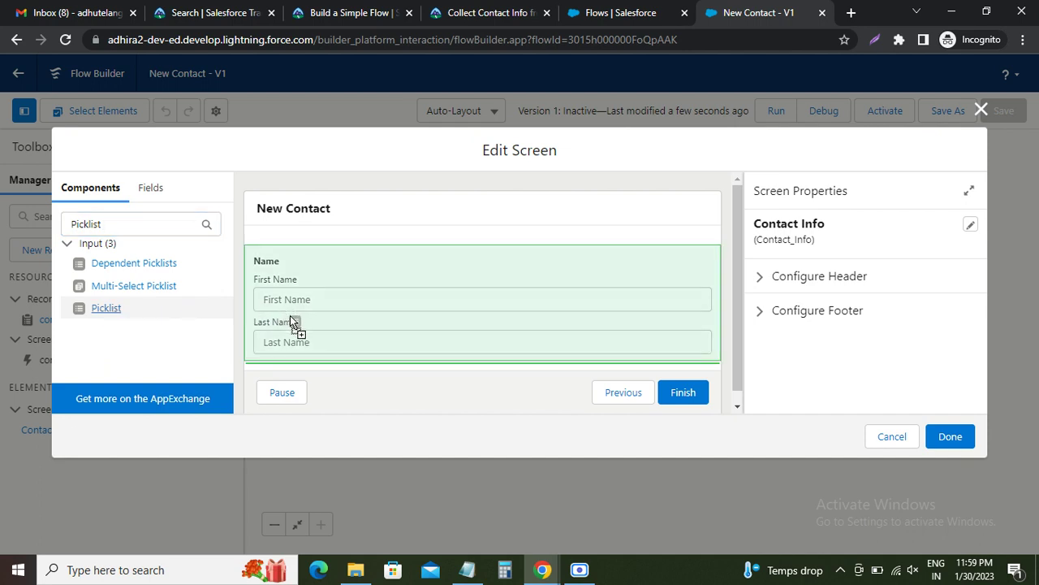
left_click_drag(294, 360, 307, 361)
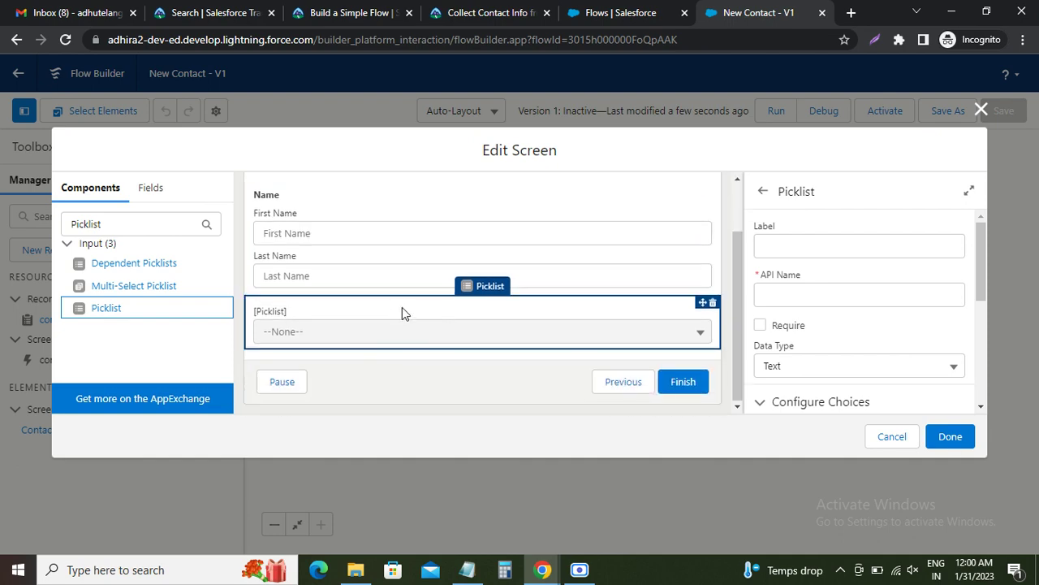
Copy "Account" from instruction 4 on the Trailhead page and set the Picklist's Label and API Name to Account in Flow Builder
left_click(479, 12)
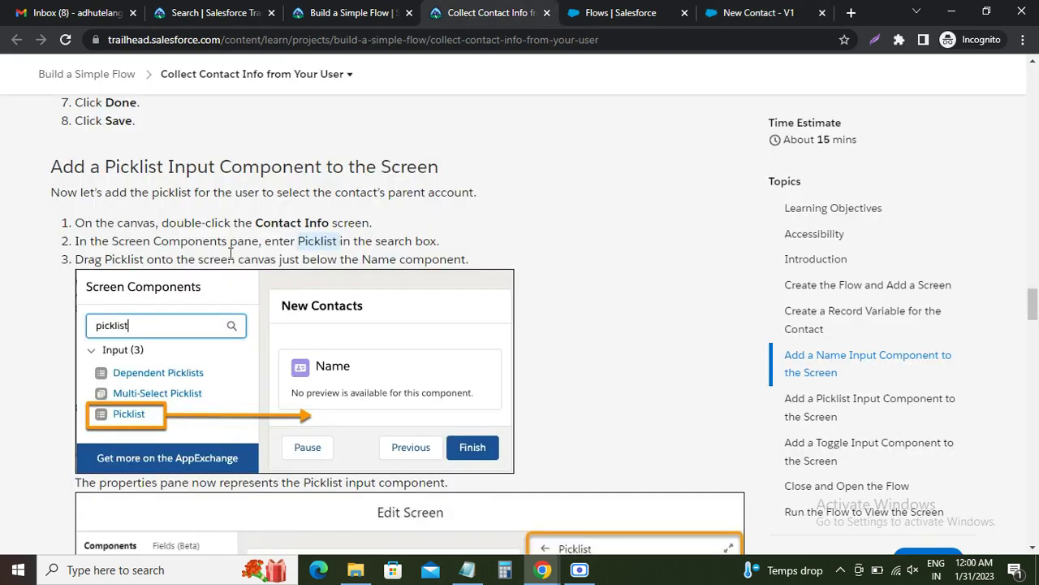
scroll(168, 284, "down", 4)
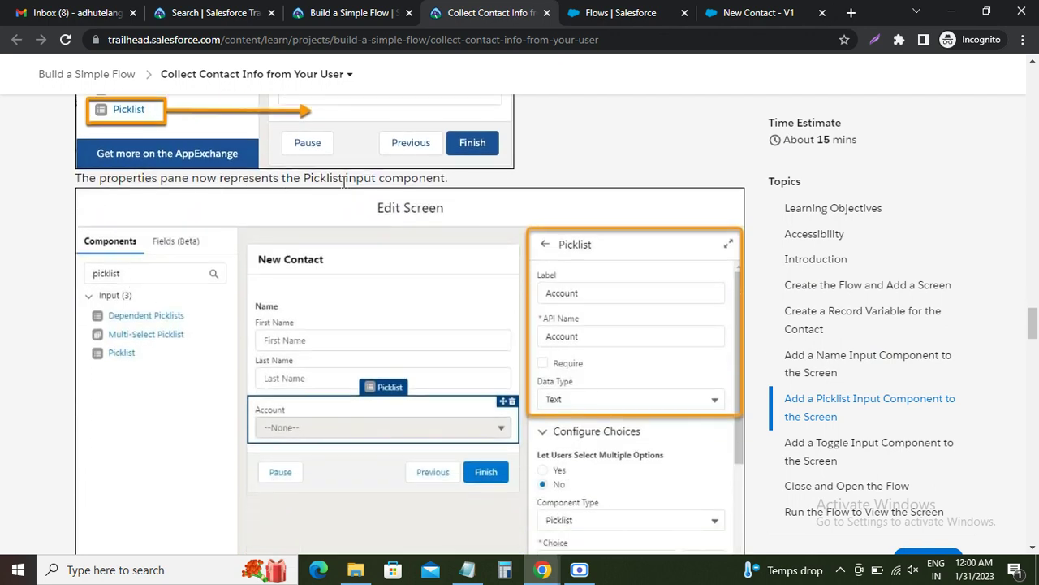
scroll(403, 182, "down", 5)
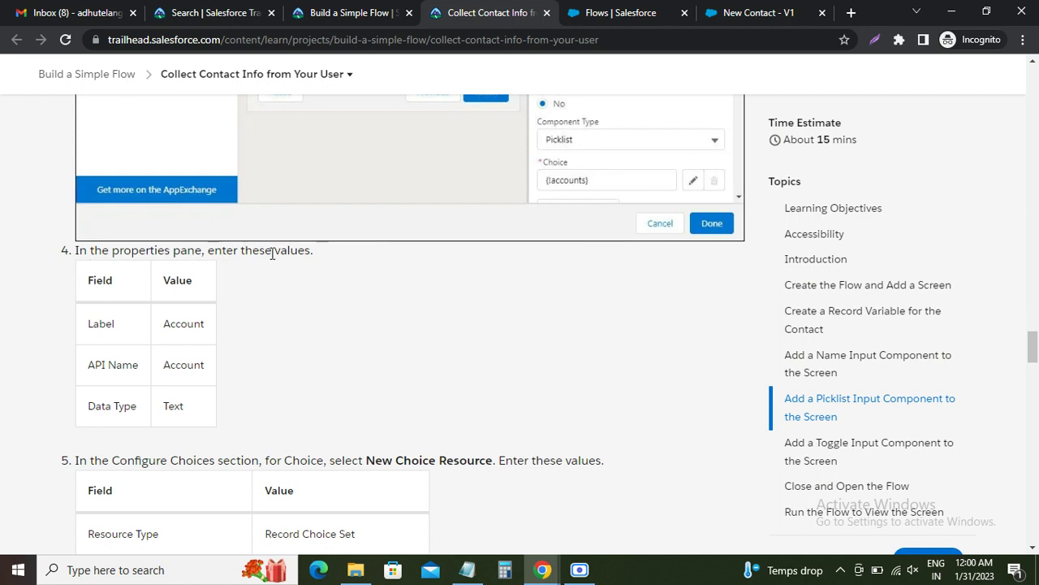
double_click(178, 324)
key("ctrl+c")
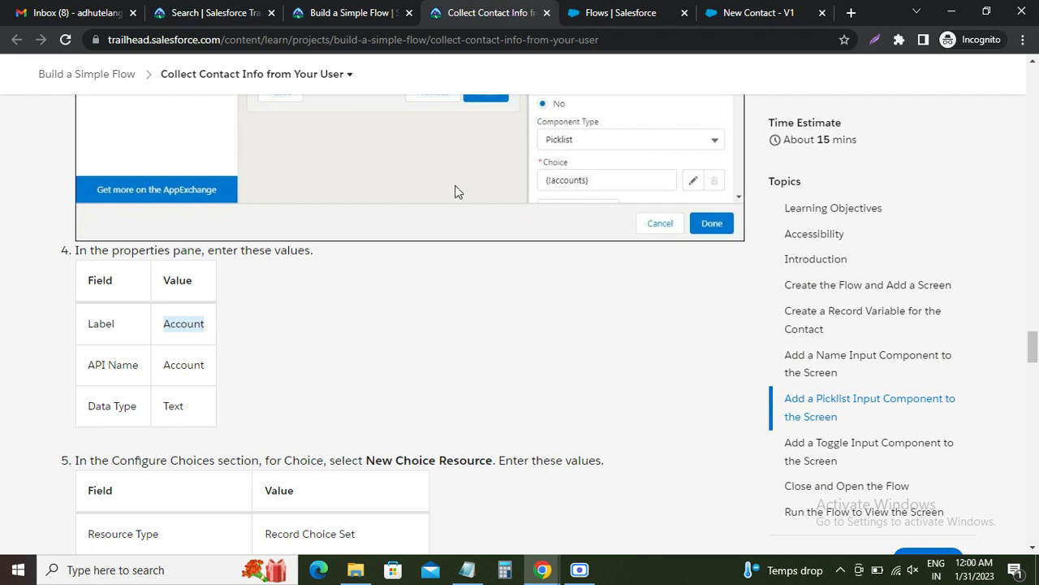
left_click(744, 13)
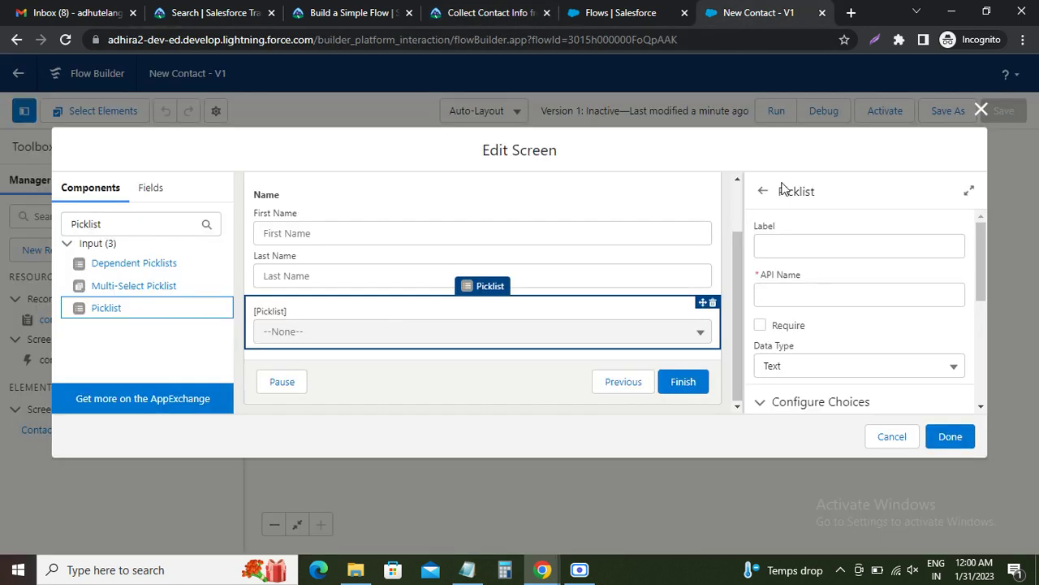
left_click(786, 244)
key("ctrl+v")
left_click(790, 291)
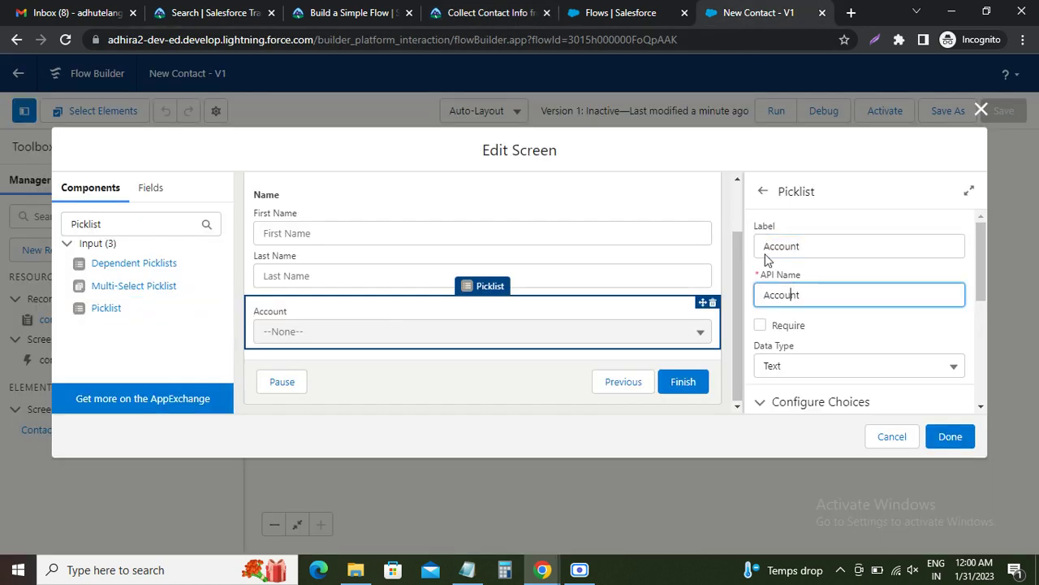
Compare the Picklist's Data Type in Flow Builder with instruction 4 on the Trailhead page and read instruction 5
left_click(491, 13)
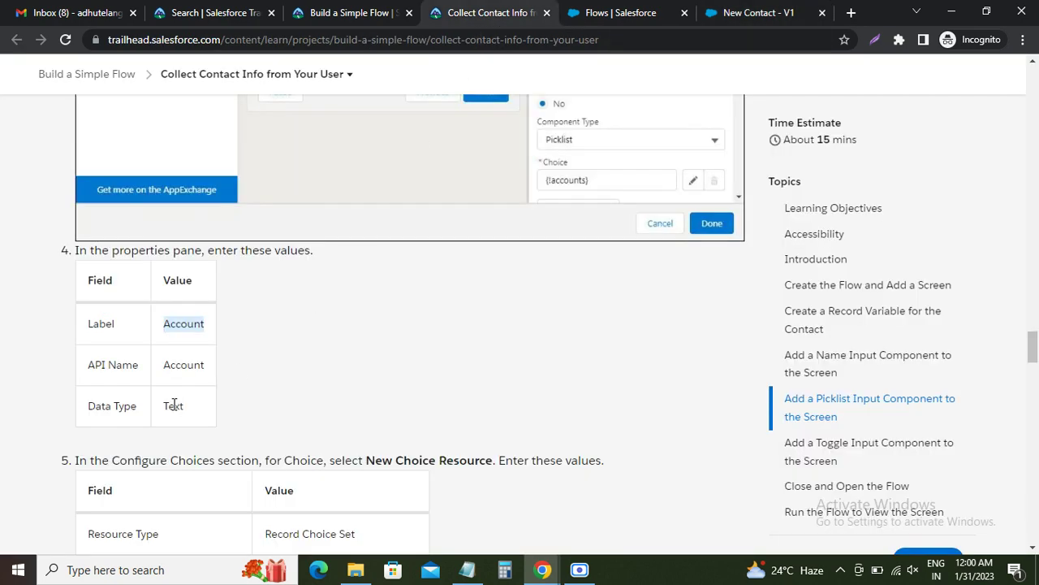
double_click(173, 405)
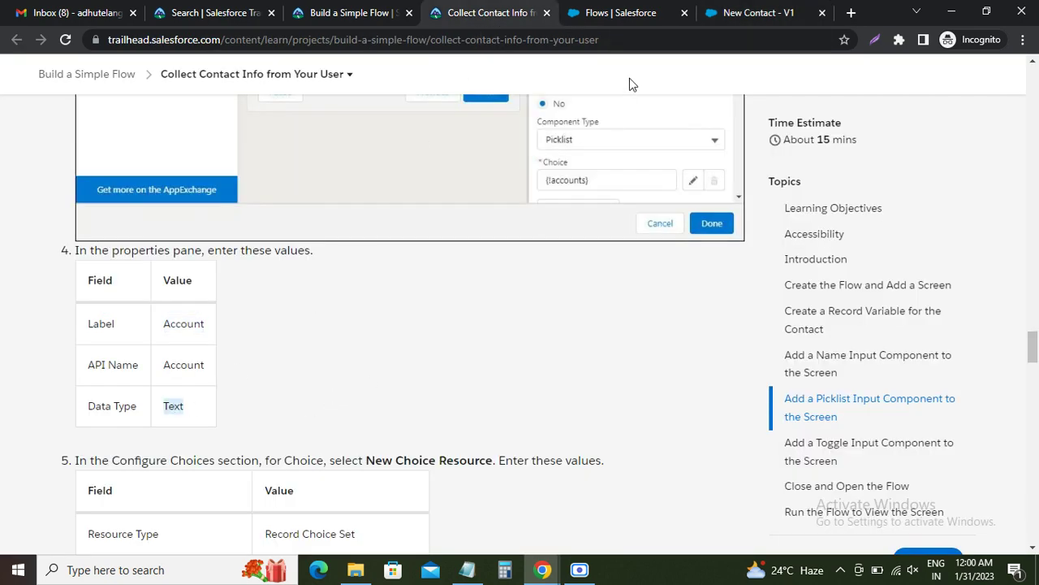
left_click(730, 14)
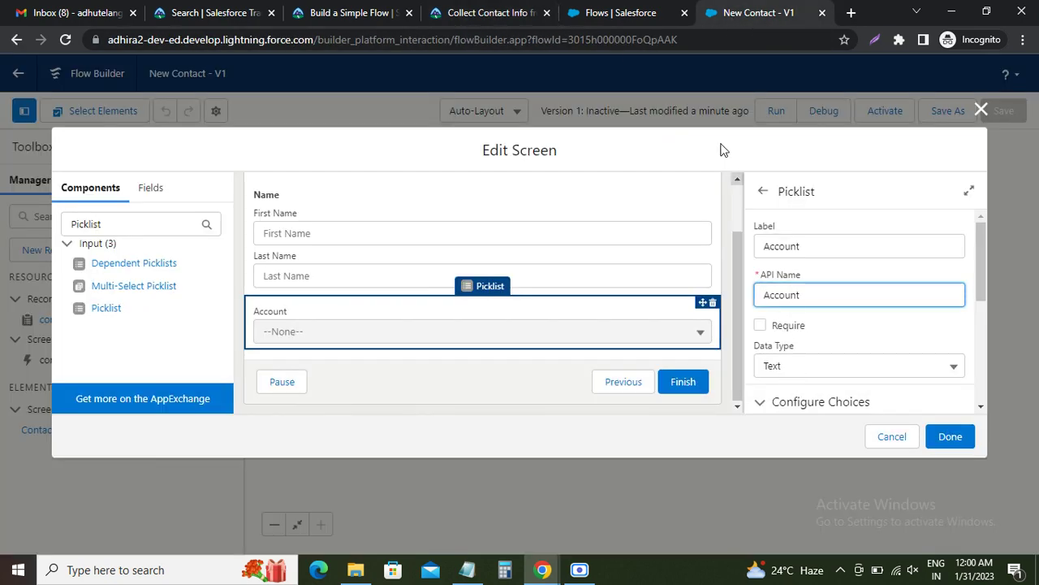
left_click(497, 16)
scroll(202, 368, "down", 2)
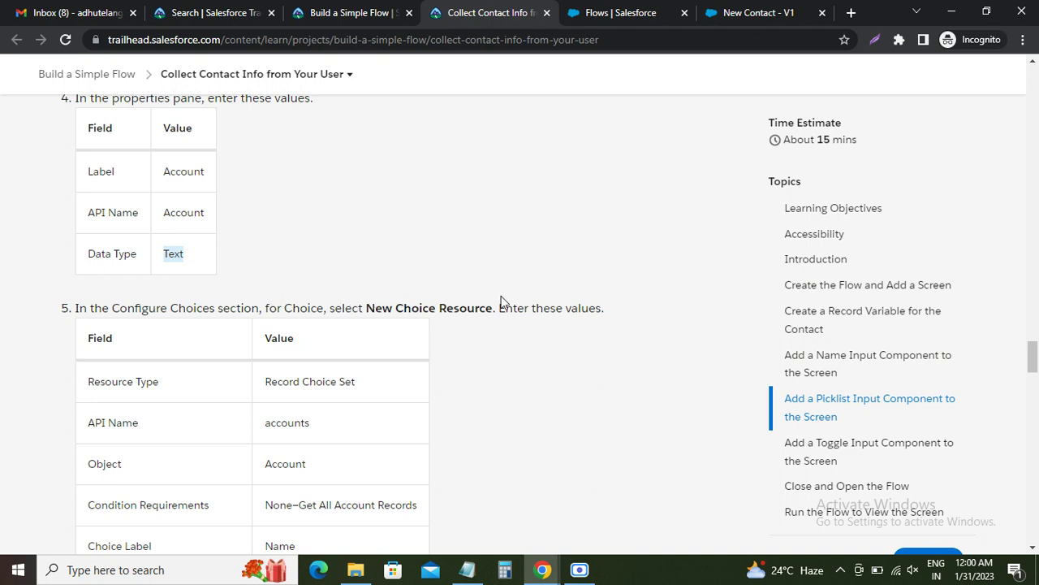
Switch to Flow Builder and start a New Choice Resource for the Account picklist's Choice, keeping Picklist as its Component Type
left_click(736, 17)
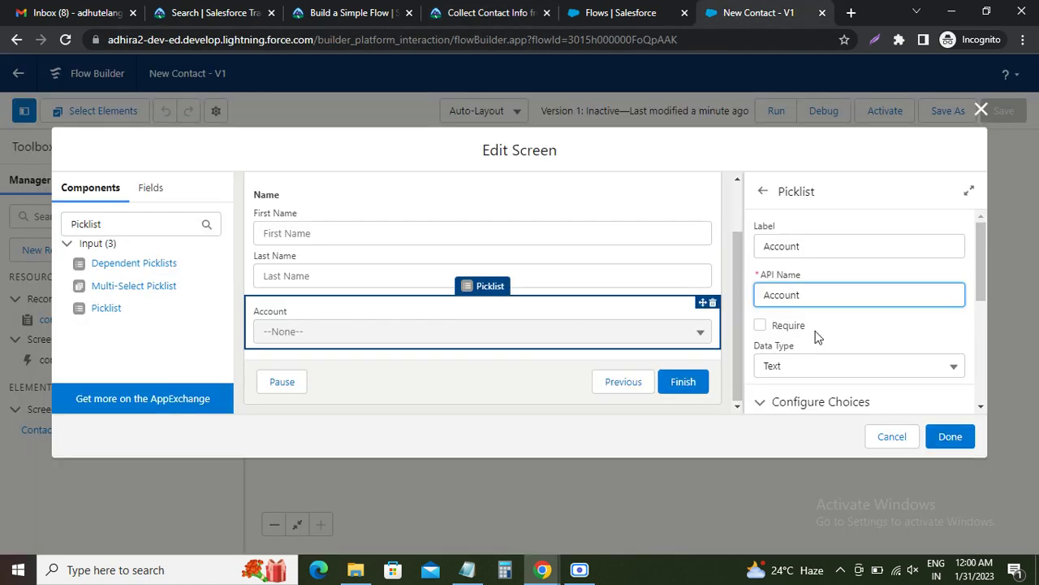
scroll(815, 333, "down", 3)
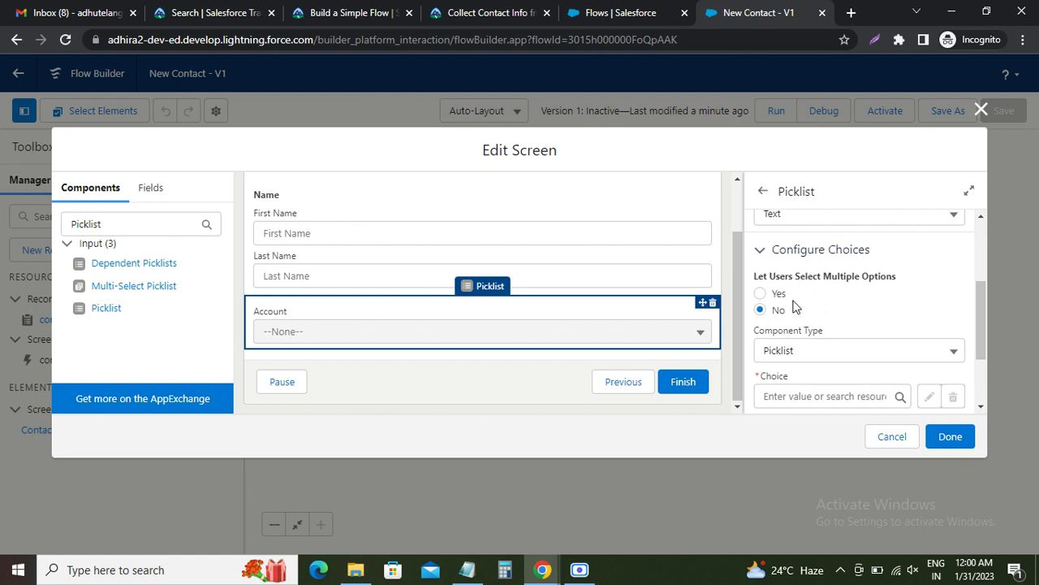
scroll(795, 306, "down", 1)
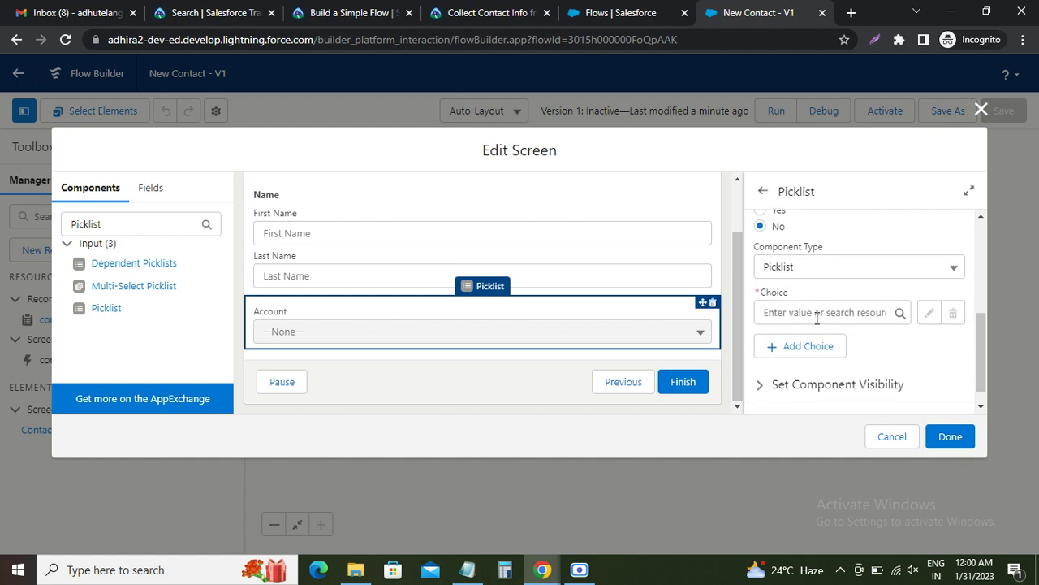
scroll(817, 318, "up", 2)
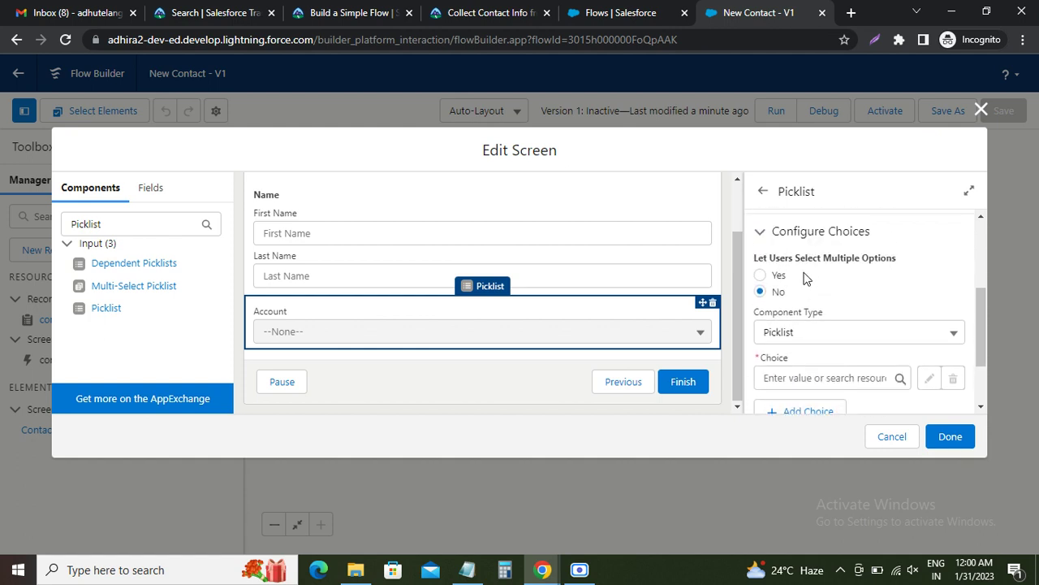
scroll(804, 279, "up", 1)
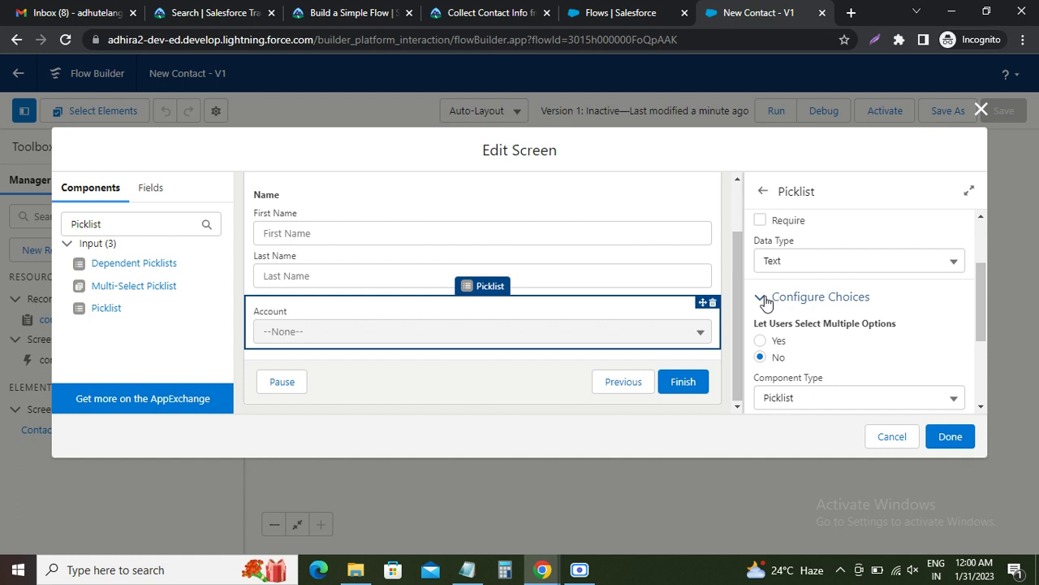
left_click(764, 301)
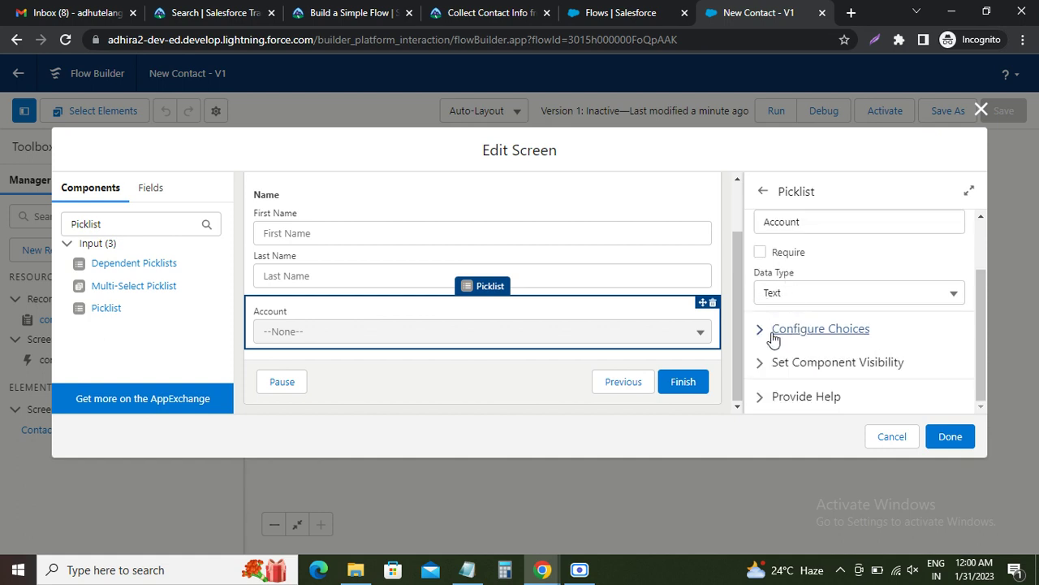
left_click(761, 331)
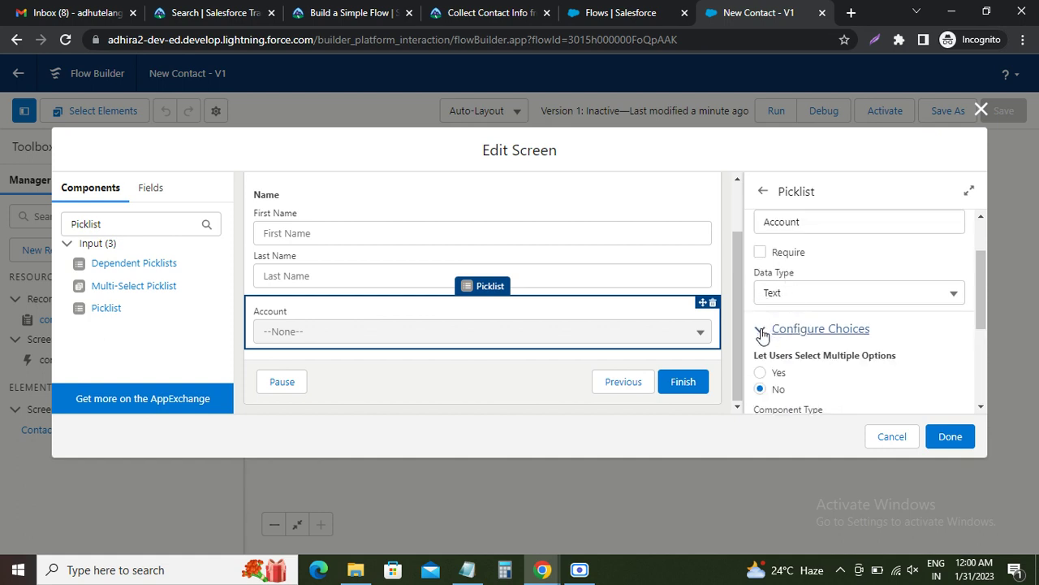
scroll(807, 347, "down", 1)
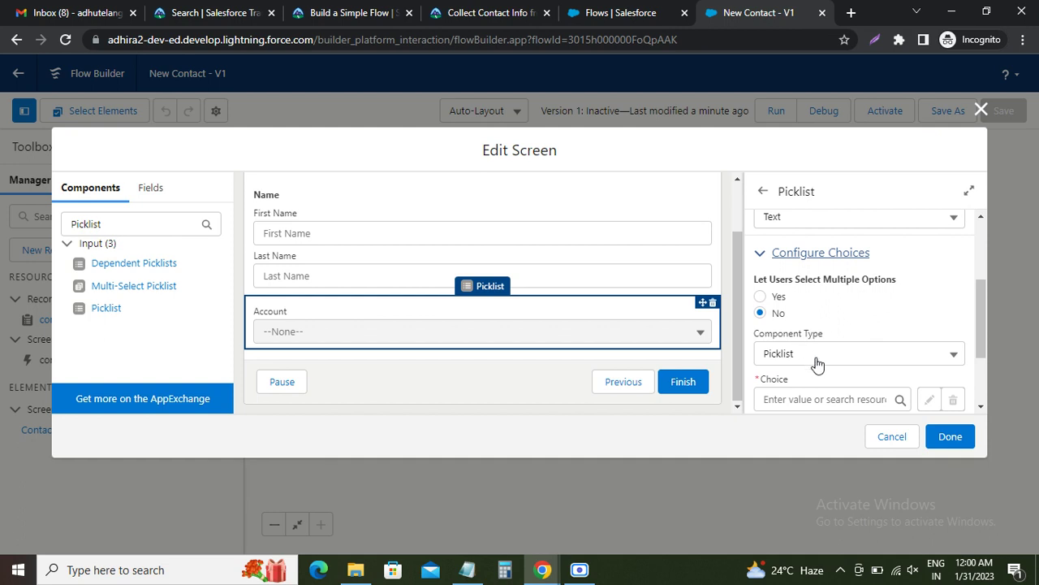
left_click(816, 357)
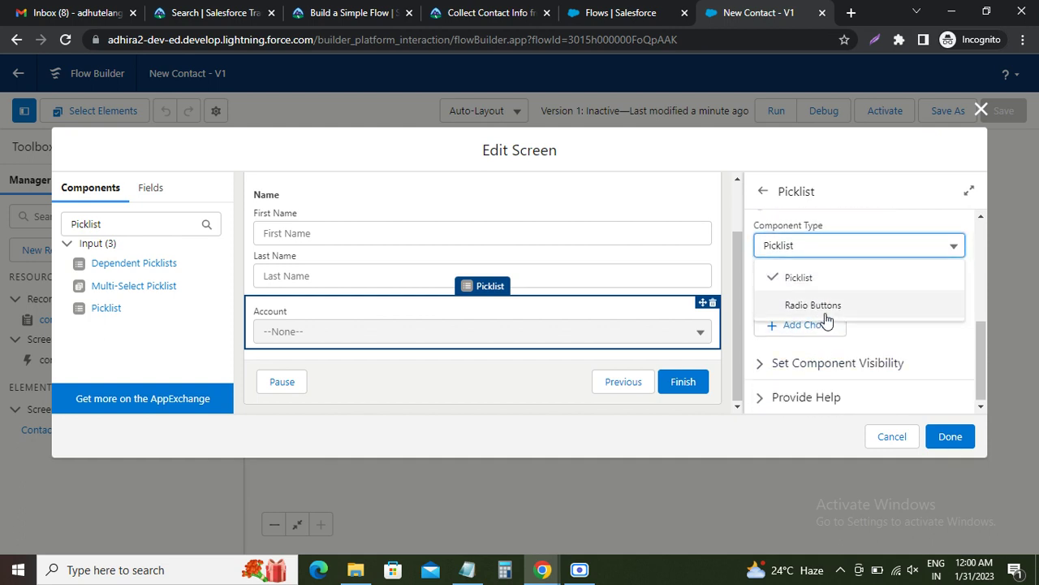
left_click(837, 252)
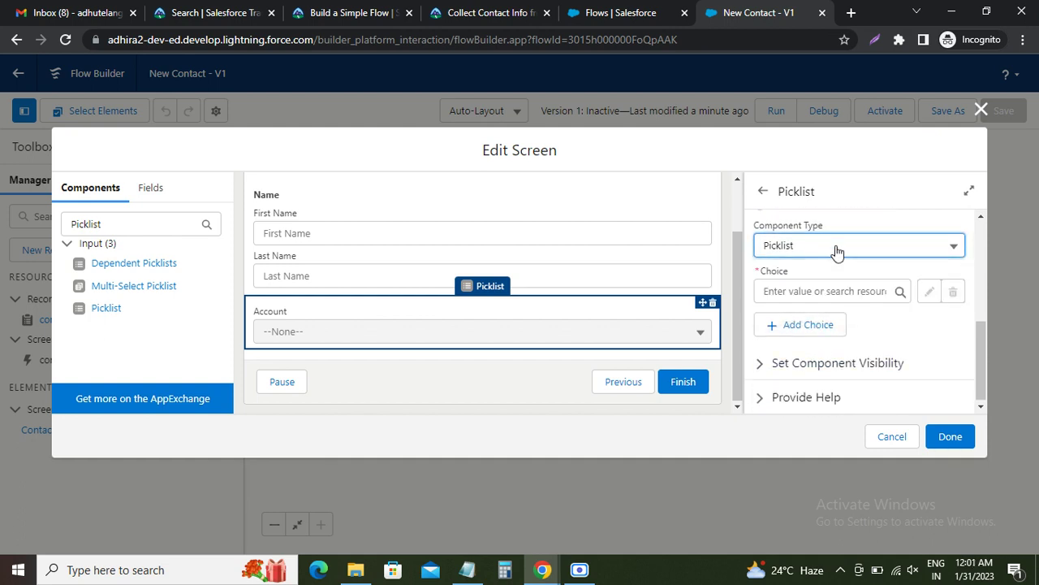
left_click(850, 292)
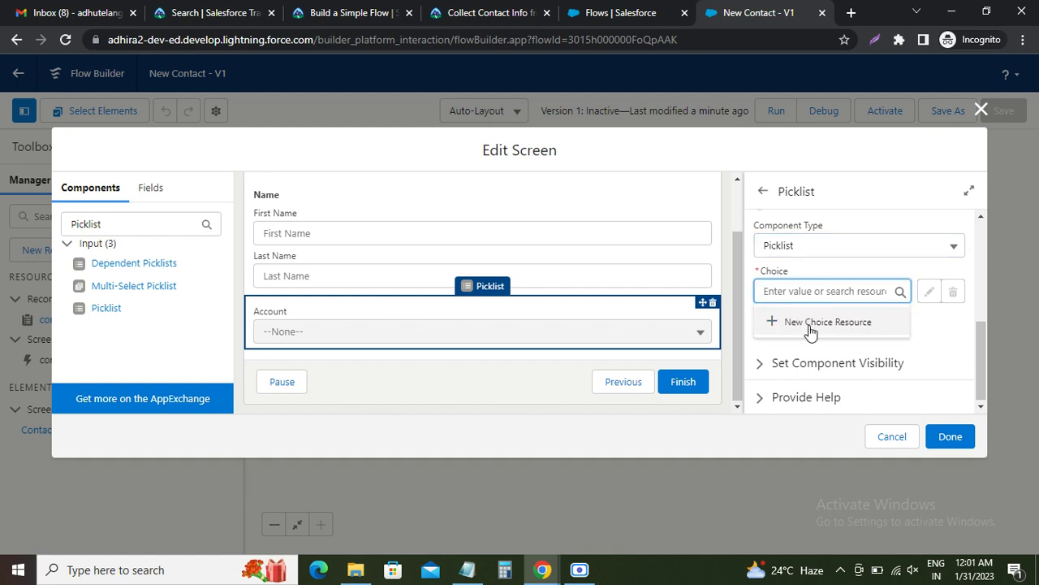
left_click(809, 325)
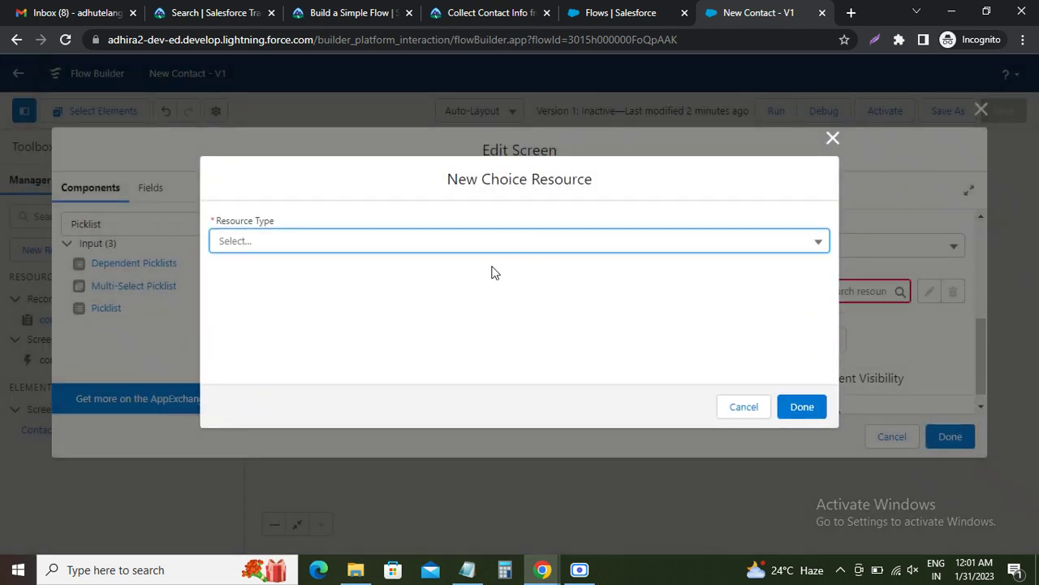
Check the Resource Type row of instruction 5 on the Trailhead page and place the New Contact tab directly beside it
left_click(467, 12)
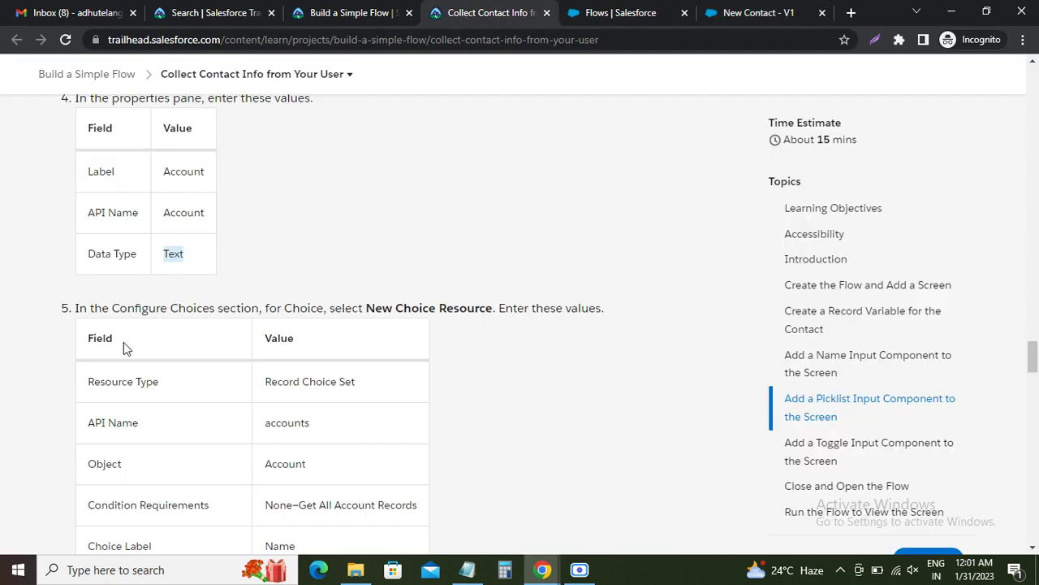
scroll(124, 342, "down", 2)
left_click_drag(91, 230, 163, 235)
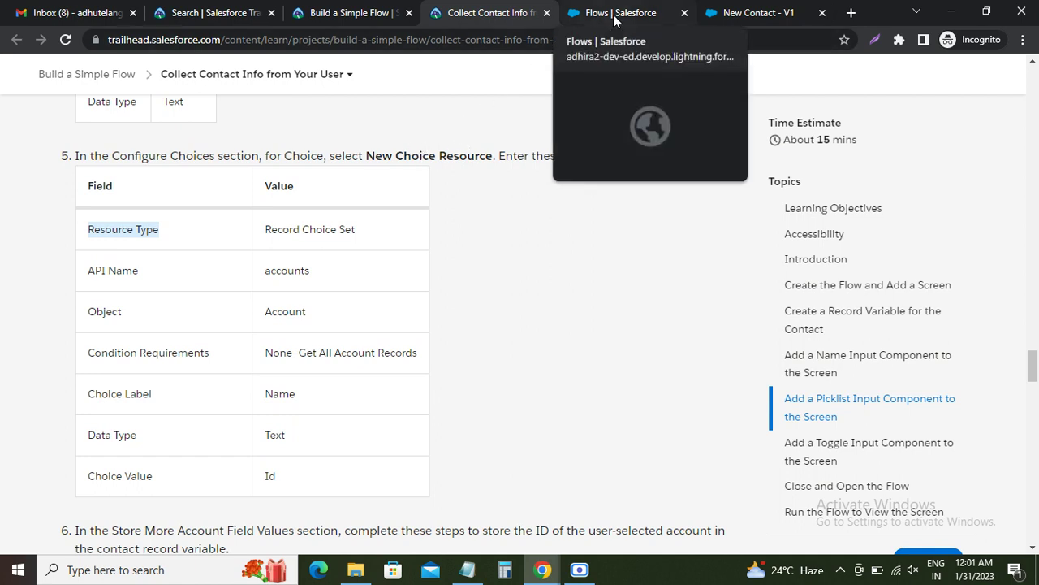
left_click(703, 16)
left_click_drag(703, 16, 610, 16)
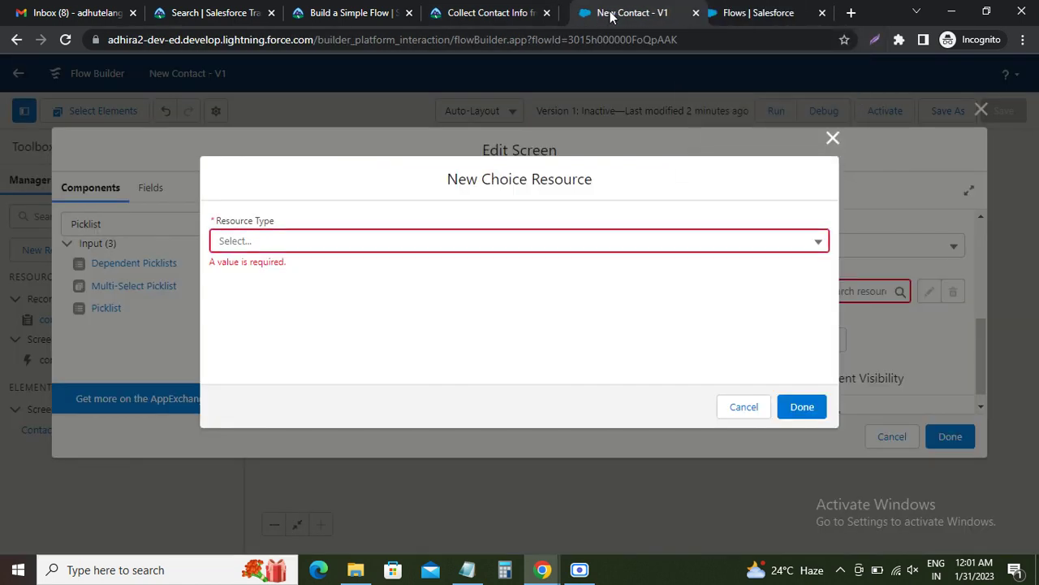
Set the choice resource's Resource Type to Record Choice Set and compare it with instruction 5 on the Trailhead page
left_click(299, 243)
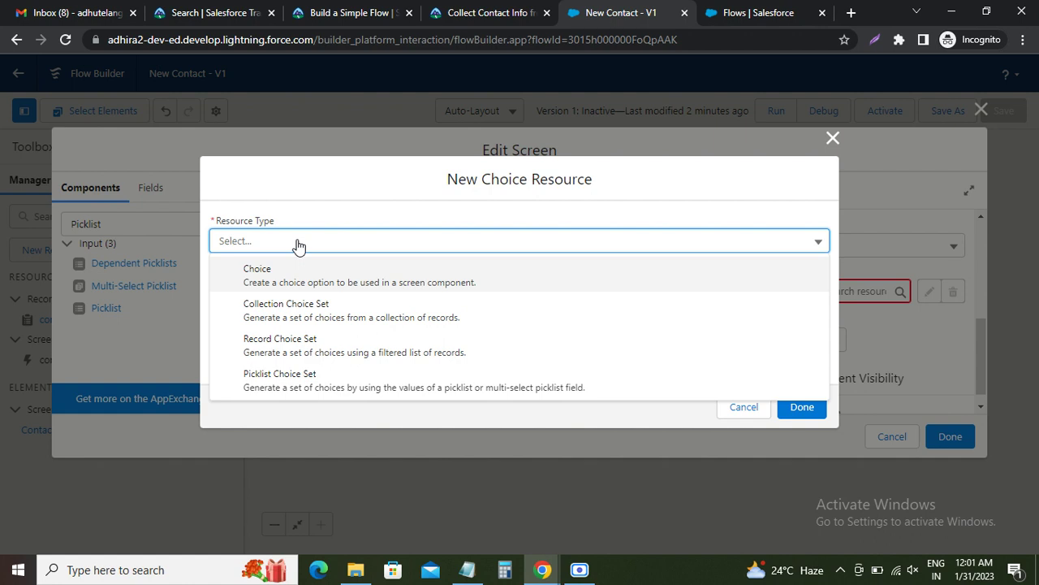
key("Down")
key("Down")
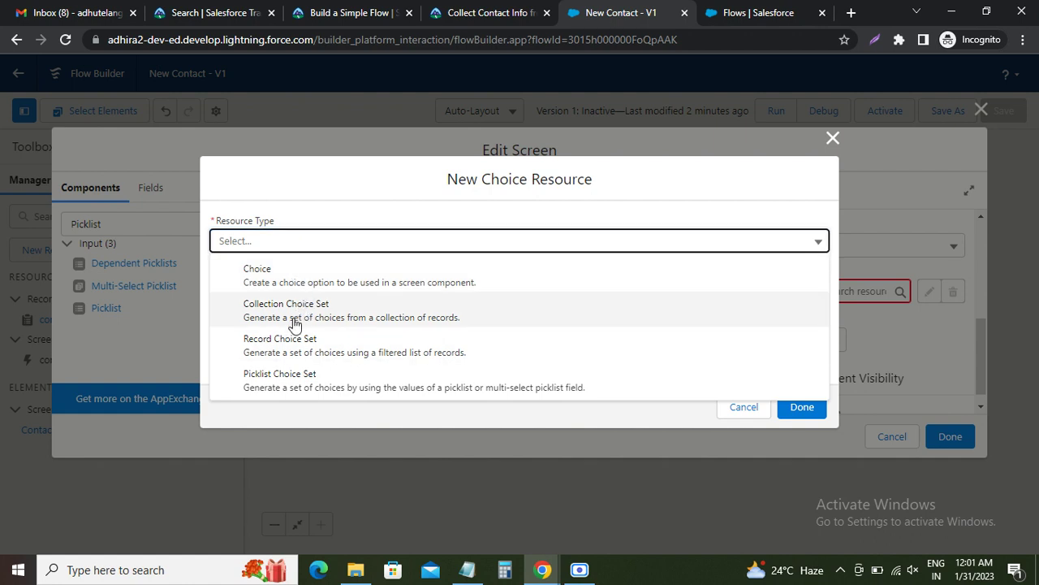
left_click(298, 348)
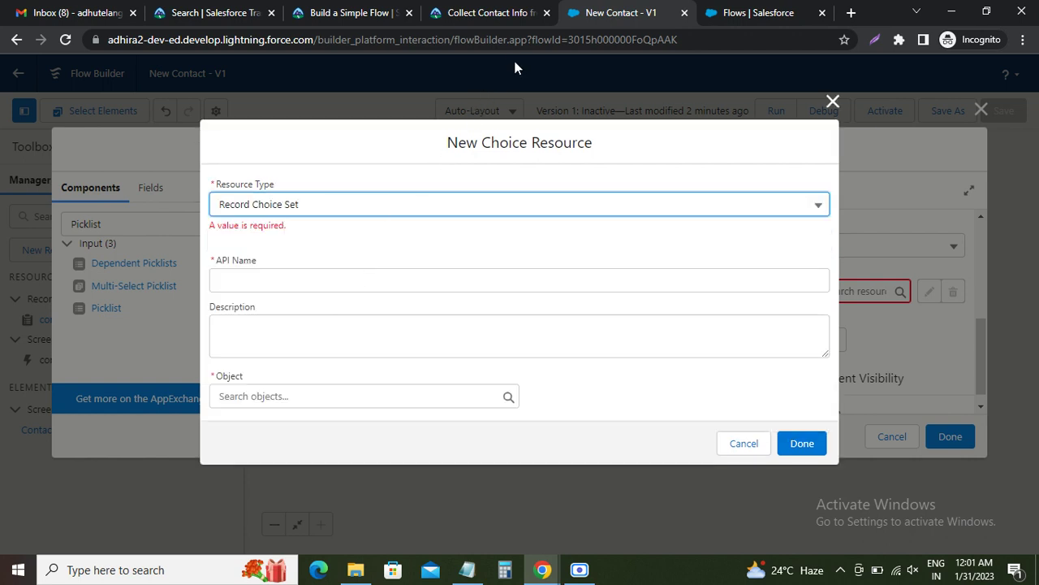
left_click(488, 13)
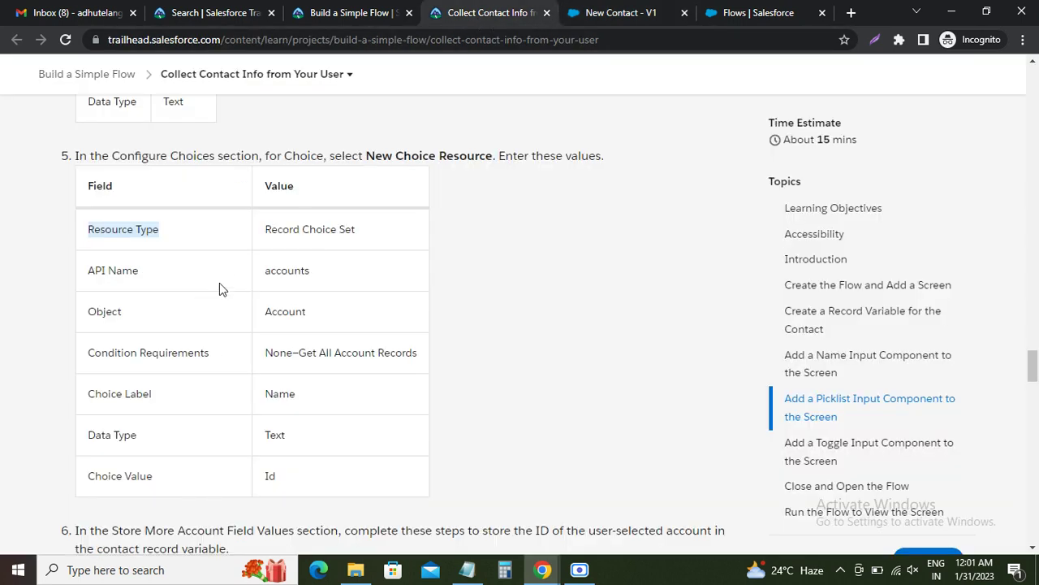
left_click_drag(265, 230, 365, 235)
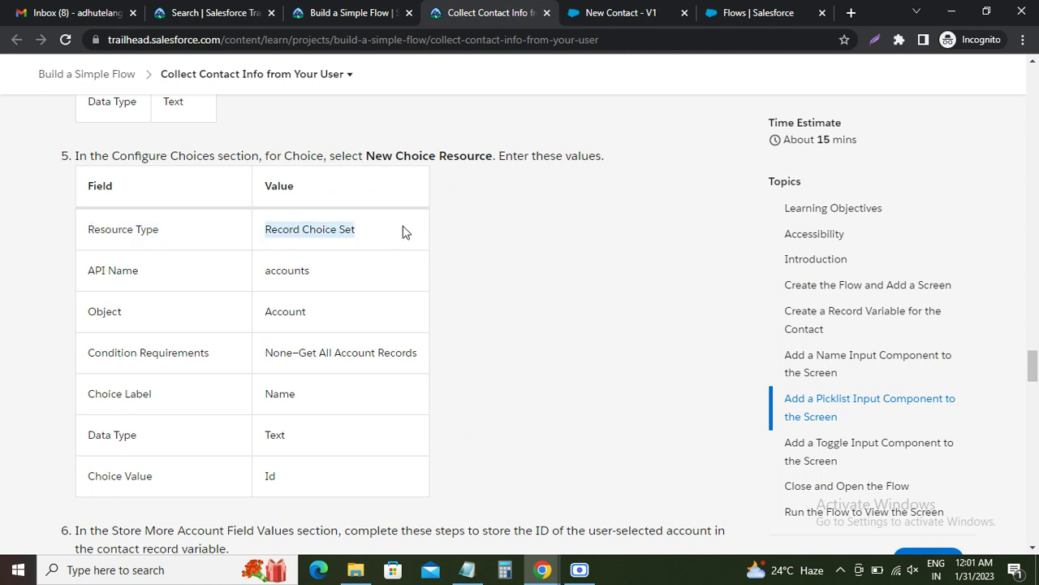
left_click(617, 13)
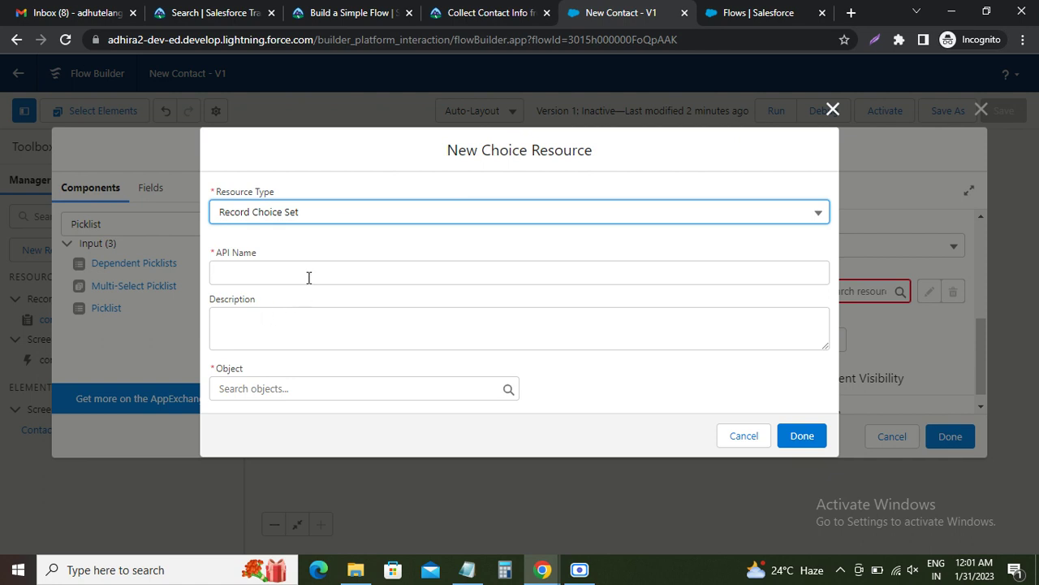
Copy "accounts" from instruction 5 on the Trailhead page and set it as the choice resource's API Name in Flow Builder
left_click(490, 14)
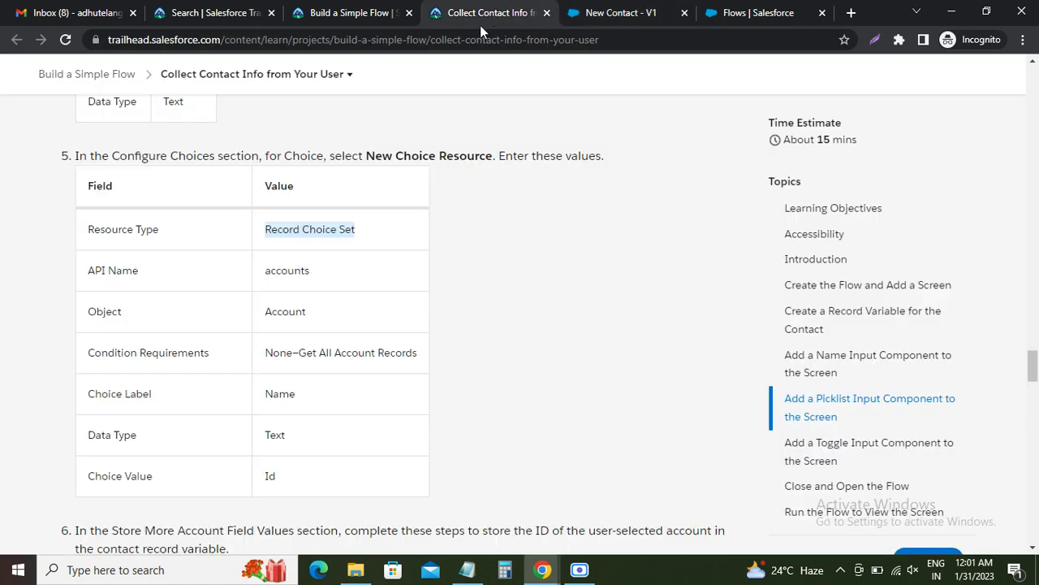
double_click(282, 271)
key("ctrl+c")
left_click(619, 13)
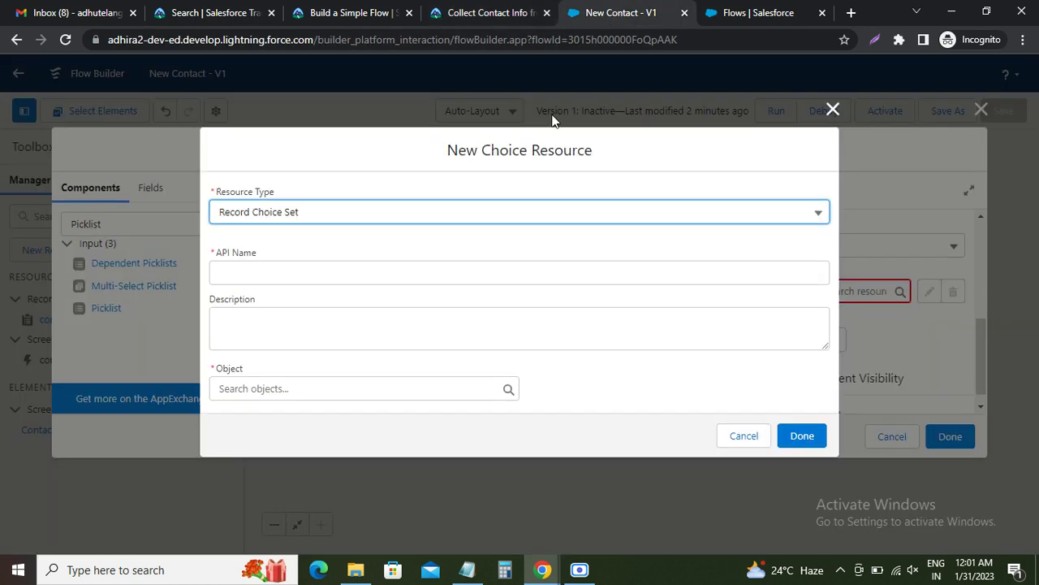
left_click(265, 268)
key("ctrl+v")
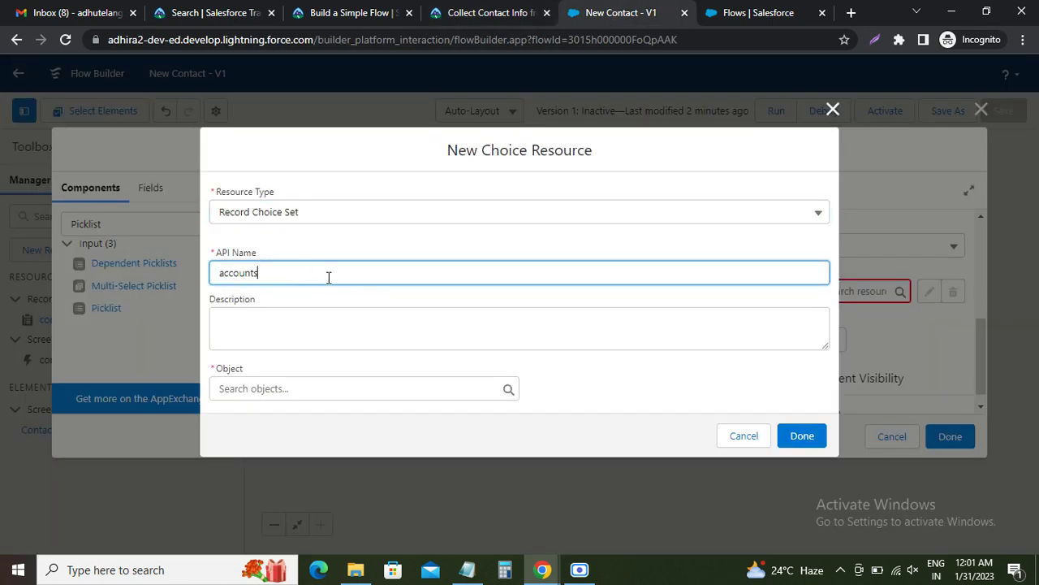
Check the Object value in instruction 5 on the Trailhead page and set the choice resource's Object to Account in Flow Builder
left_click(467, 13)
double_click(291, 311)
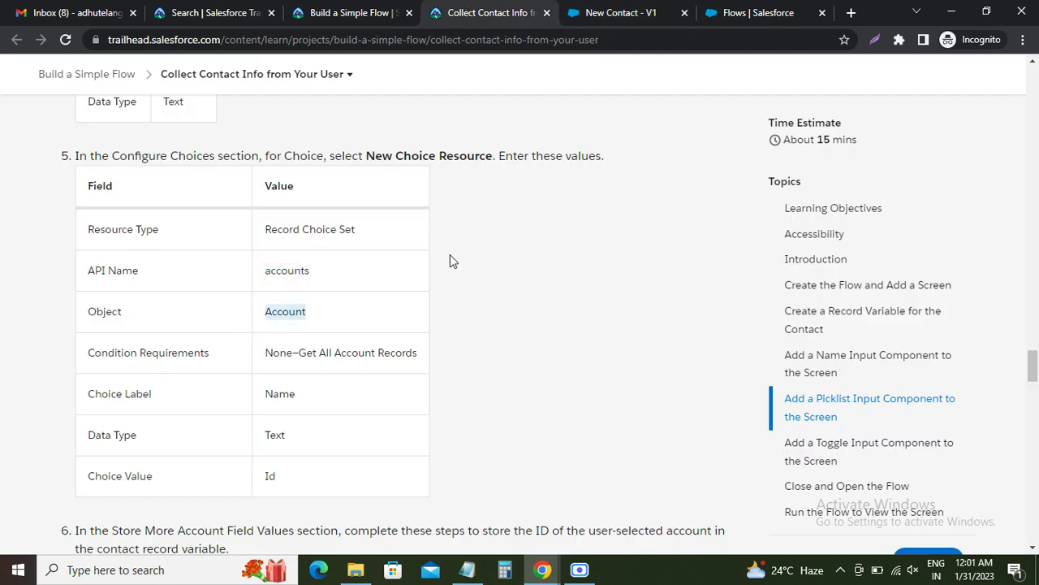
left_click(600, 13)
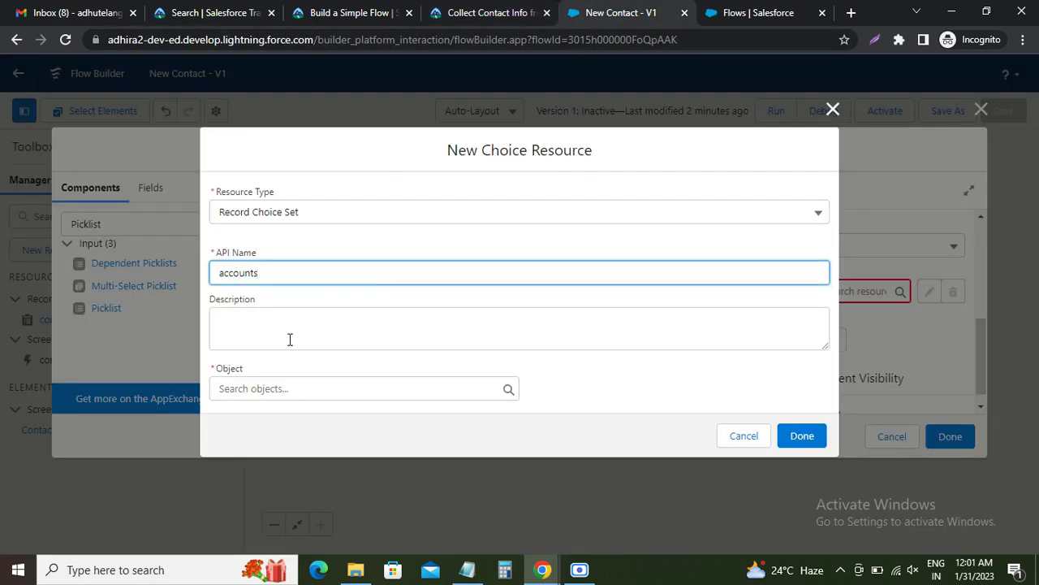
left_click(251, 386)
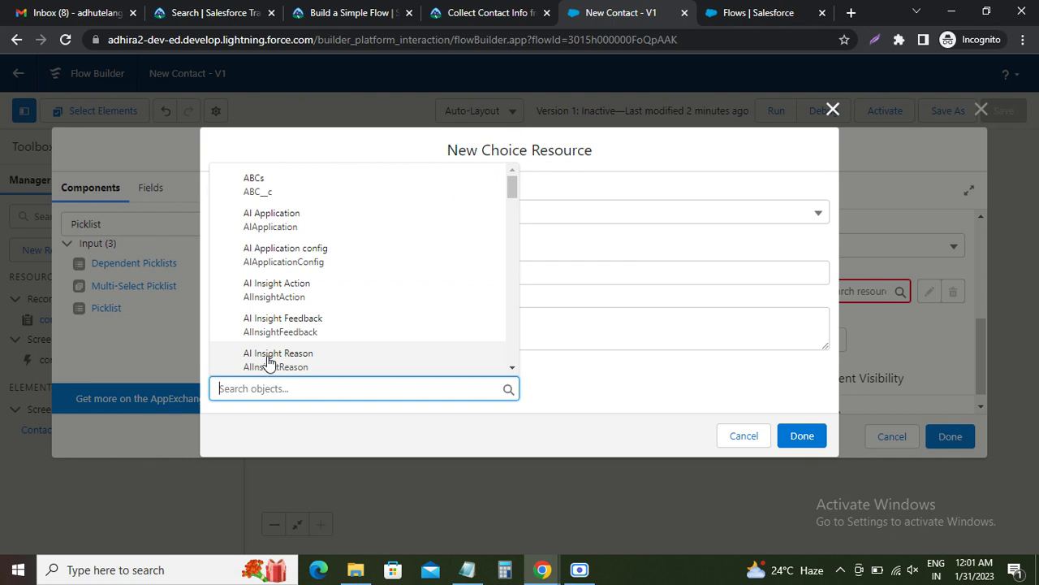
type("Acc")
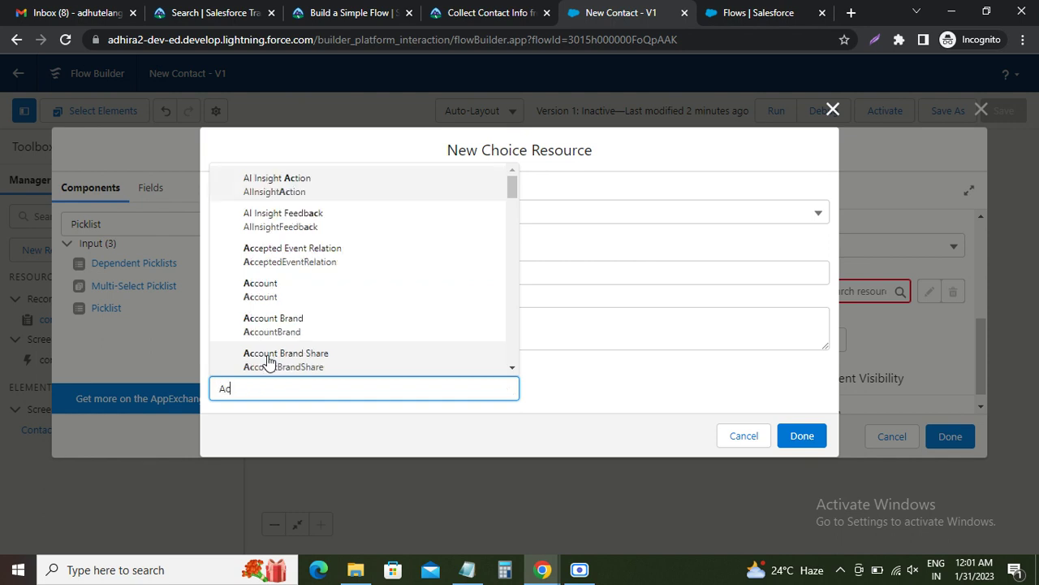
left_click(275, 221)
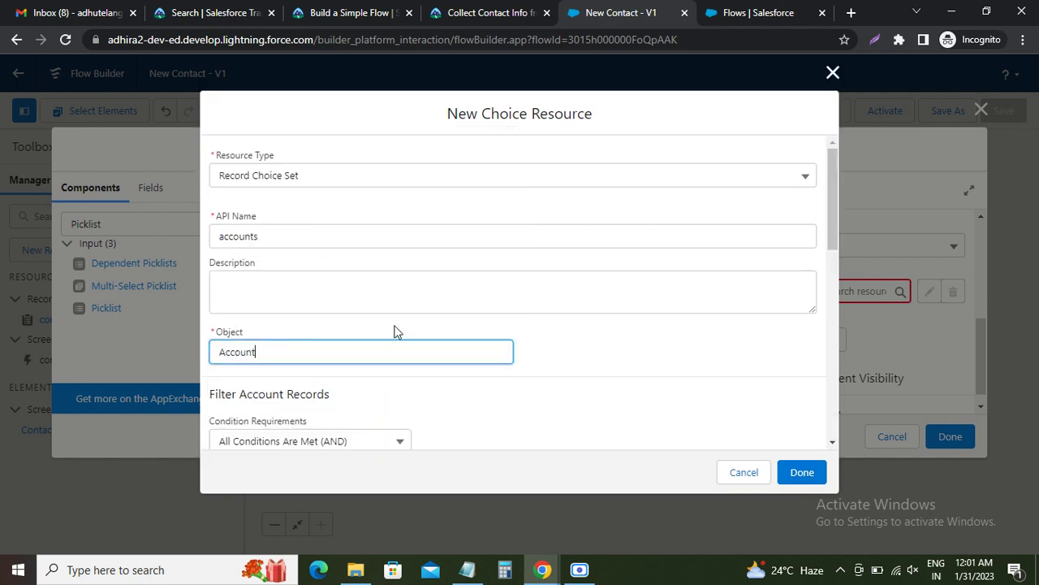
Check Condition Requirements in instruction 5 on the Trailhead page and set it to None—Get All Account Records in Flow Builder
scroll(398, 341, "down", 3)
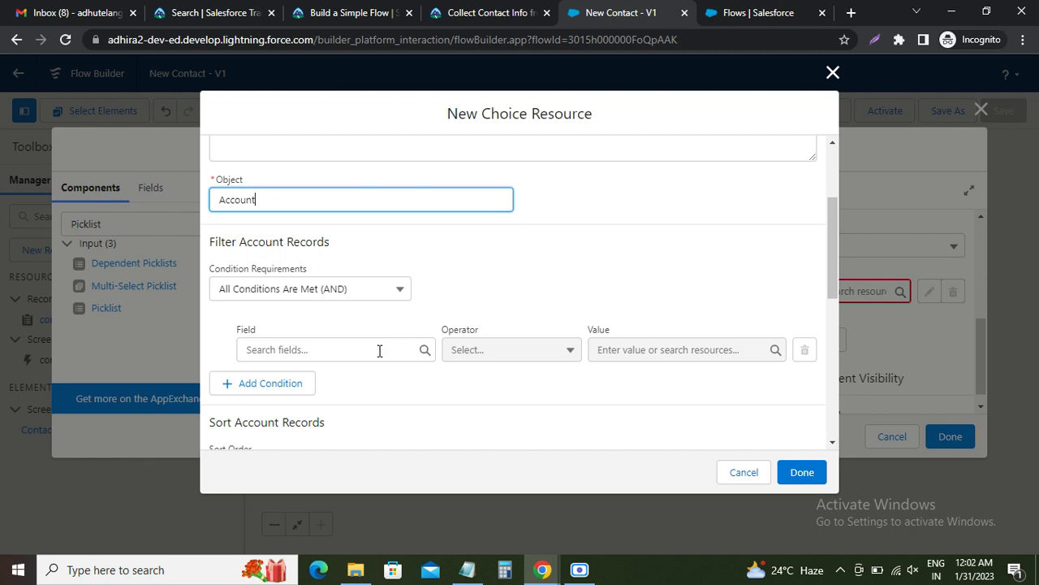
left_click(474, 13)
scroll(203, 337, "down", 1)
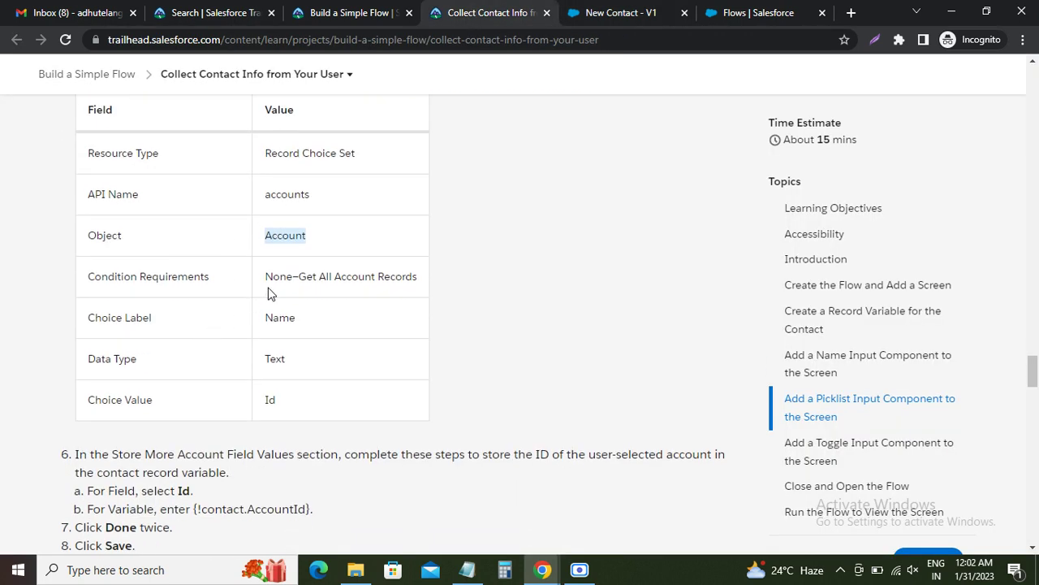
left_click_drag(265, 276, 422, 284)
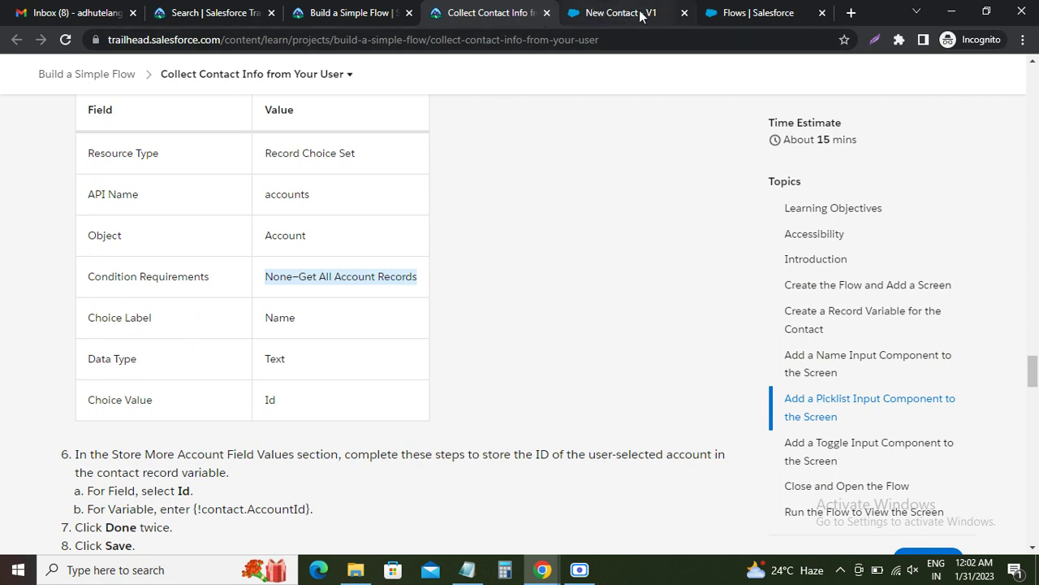
left_click(614, 15)
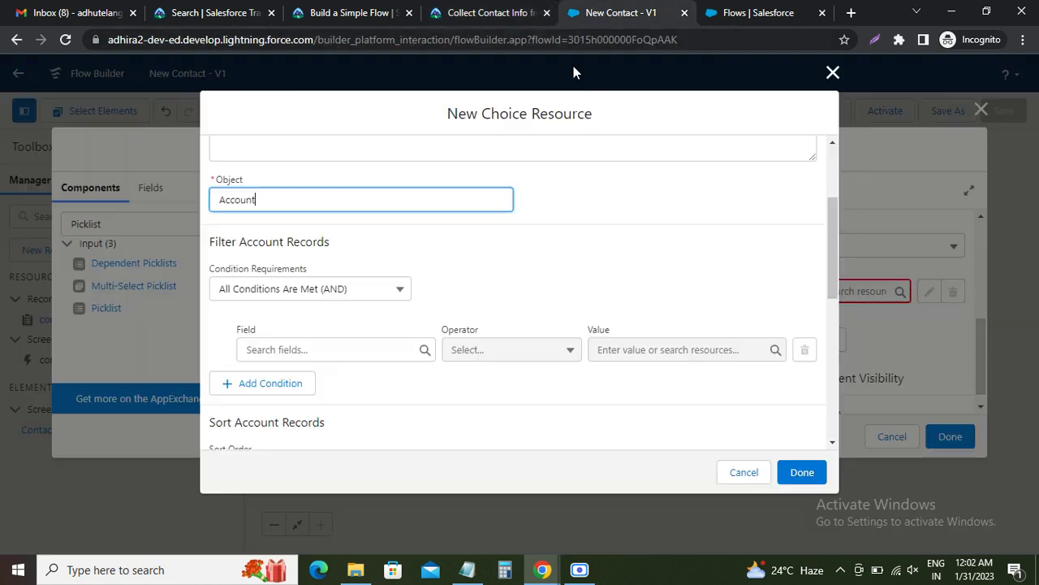
left_click(296, 292)
left_click(286, 322)
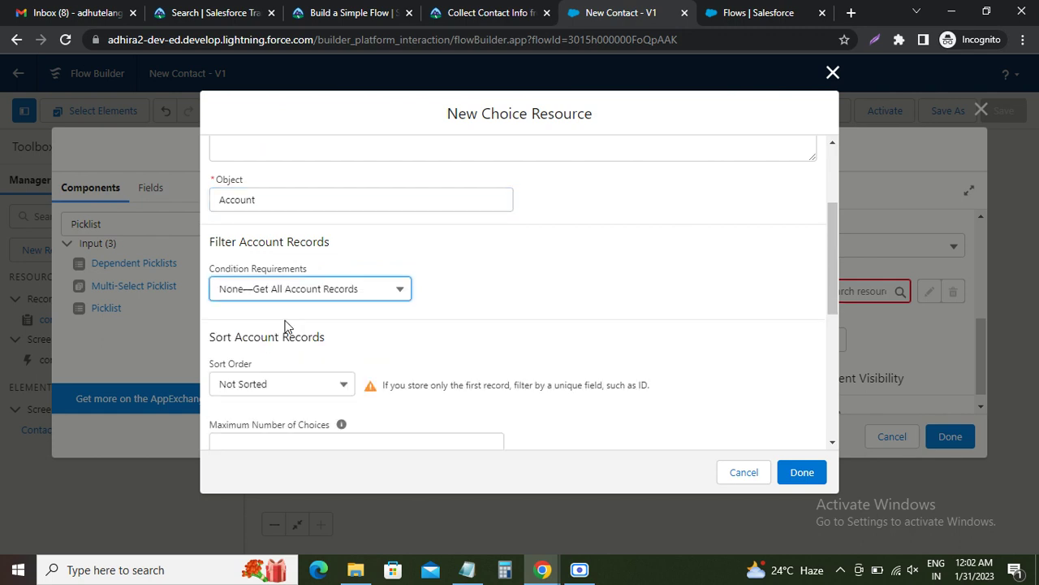
Check Choice Label in instruction 5 on the Trailhead page and set the resource's Choice Label to Name and Data Type to Text in Flow Builder
left_click(486, 13)
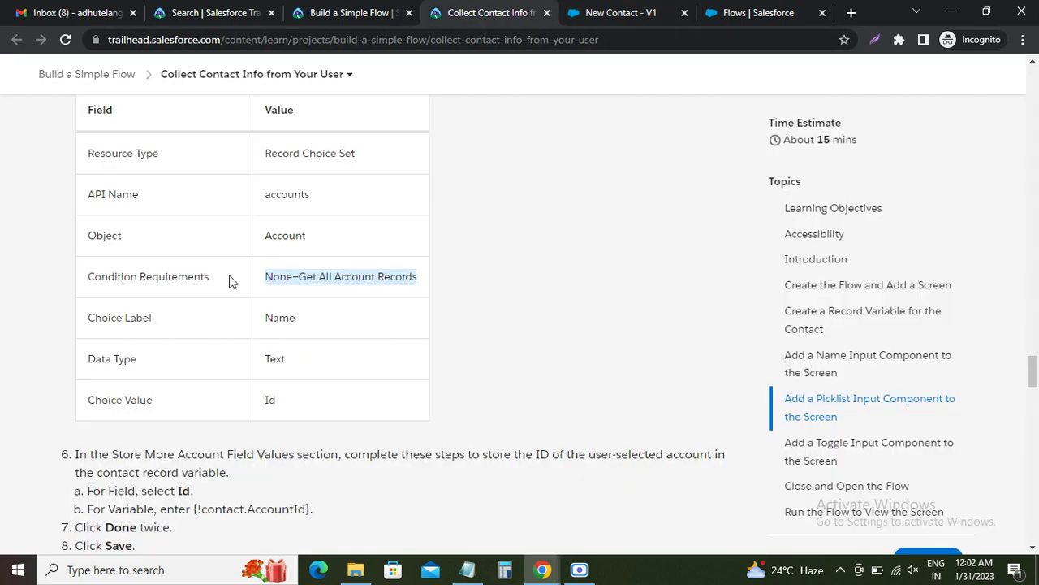
double_click(287, 316)
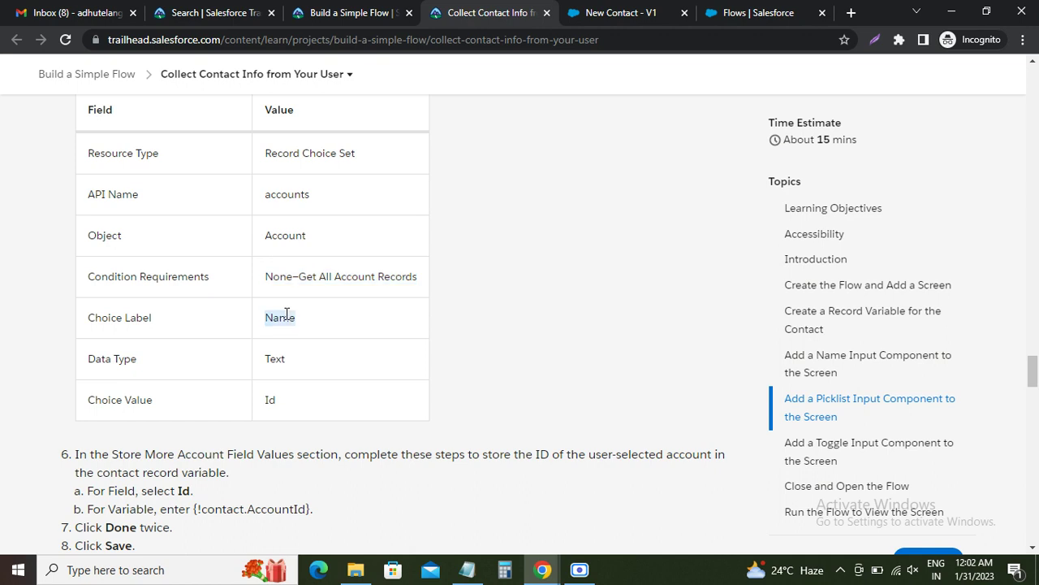
left_click(607, 12)
scroll(290, 364, "down", 2)
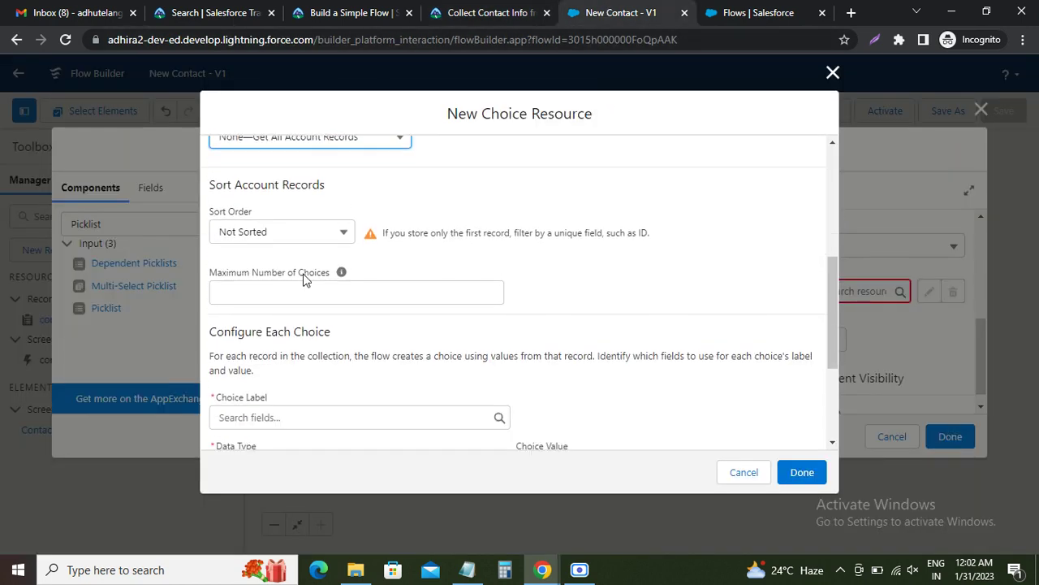
scroll(303, 279, "down", 2)
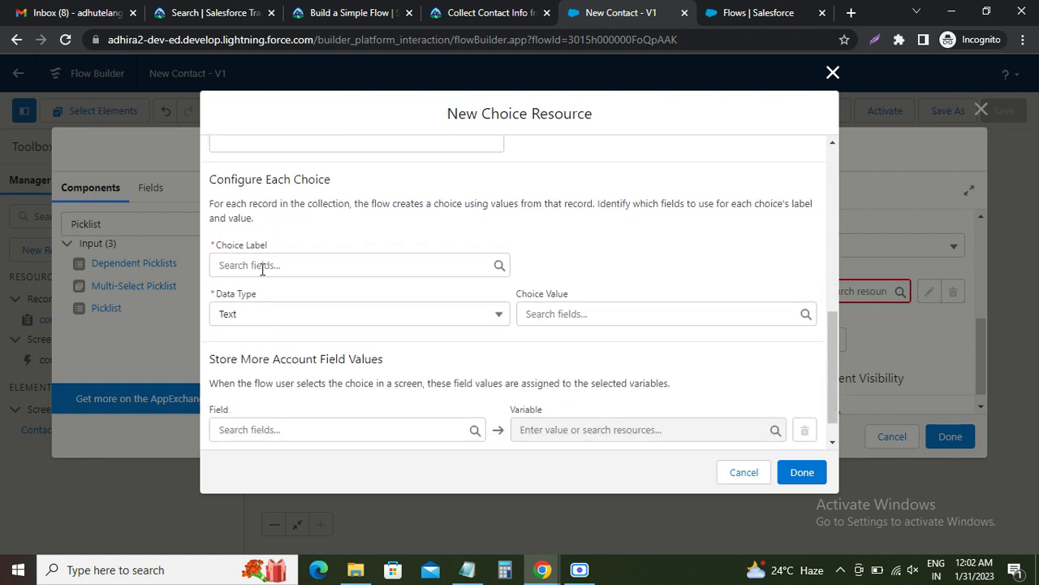
left_click(261, 266)
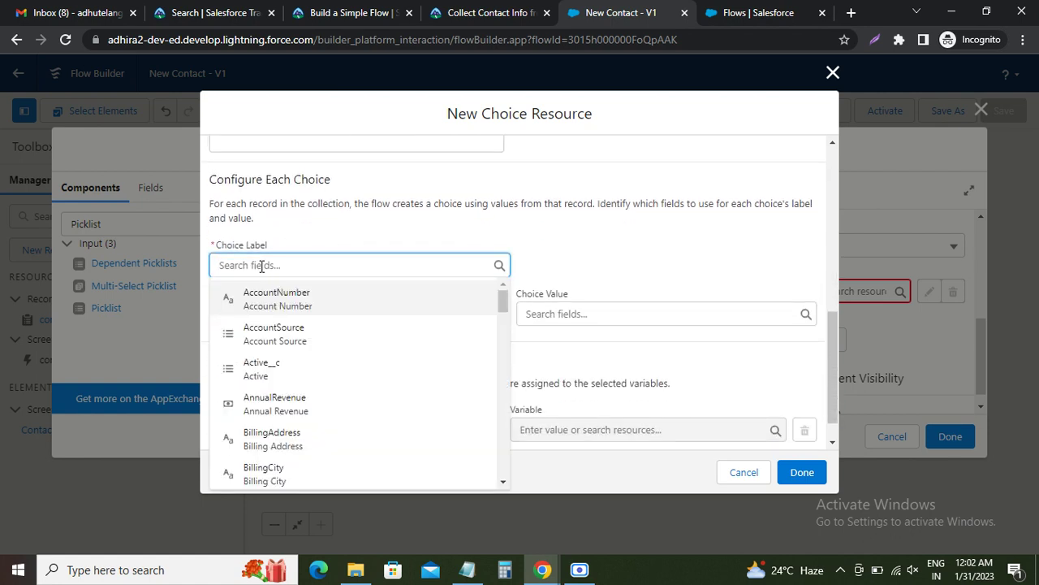
type("Na")
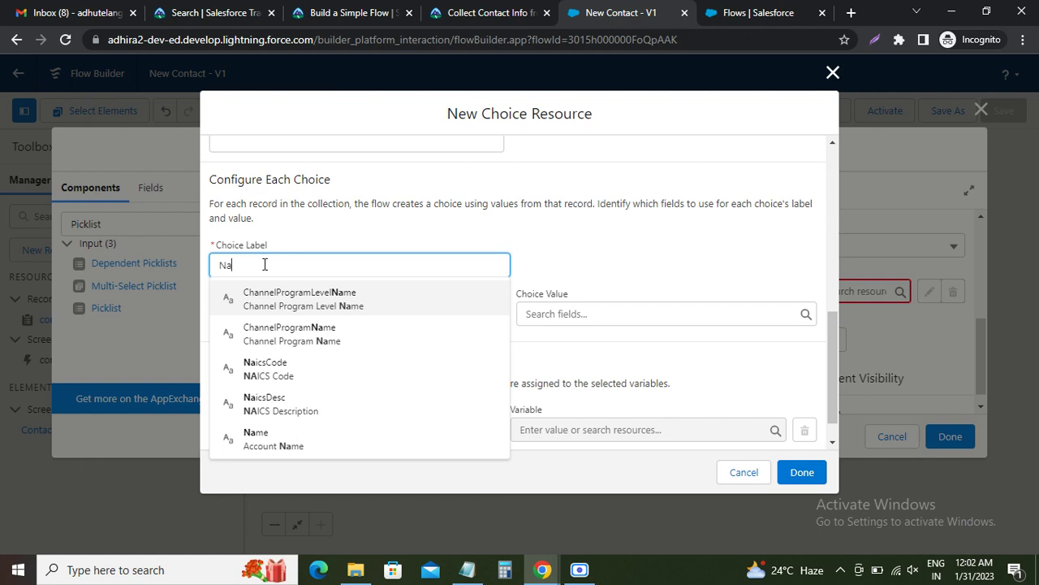
left_click(268, 440)
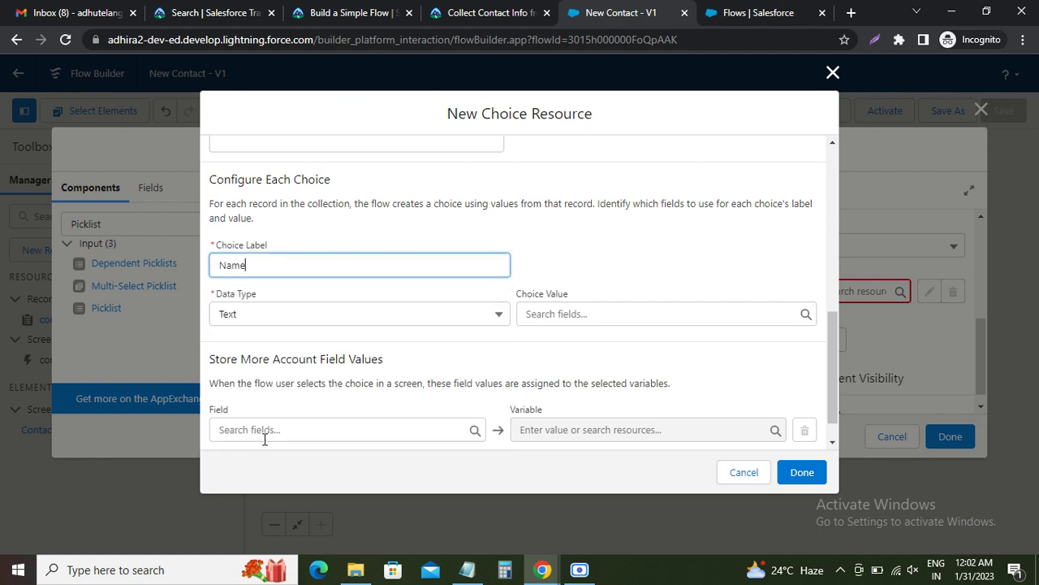
left_click(281, 323)
left_click(269, 344)
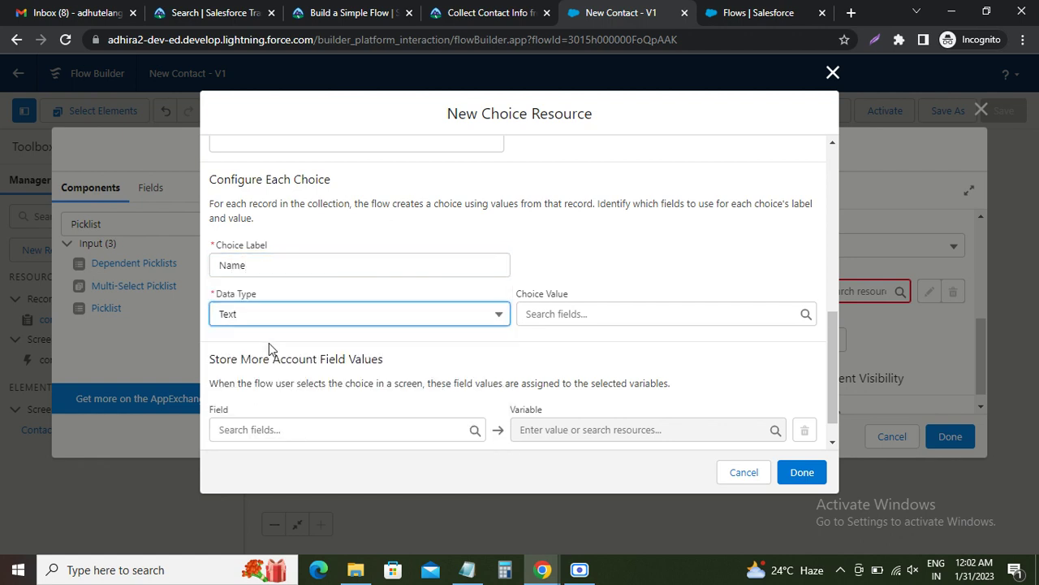
Check the Choice Value in instruction 5 on the Trailhead page and set the choice resource's Choice Value to Id in Flow Builder
left_click(461, 13)
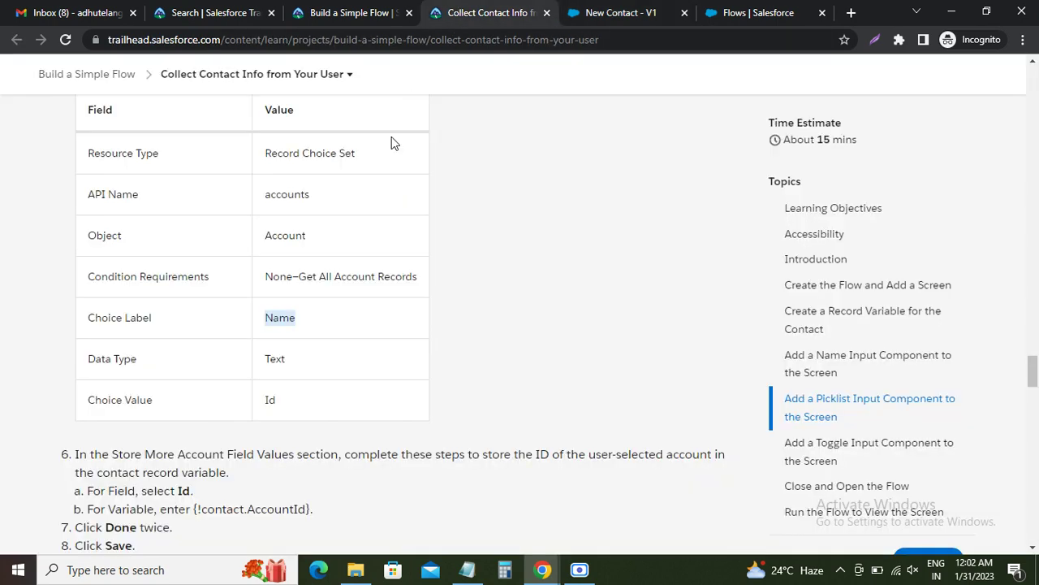
double_click(271, 400)
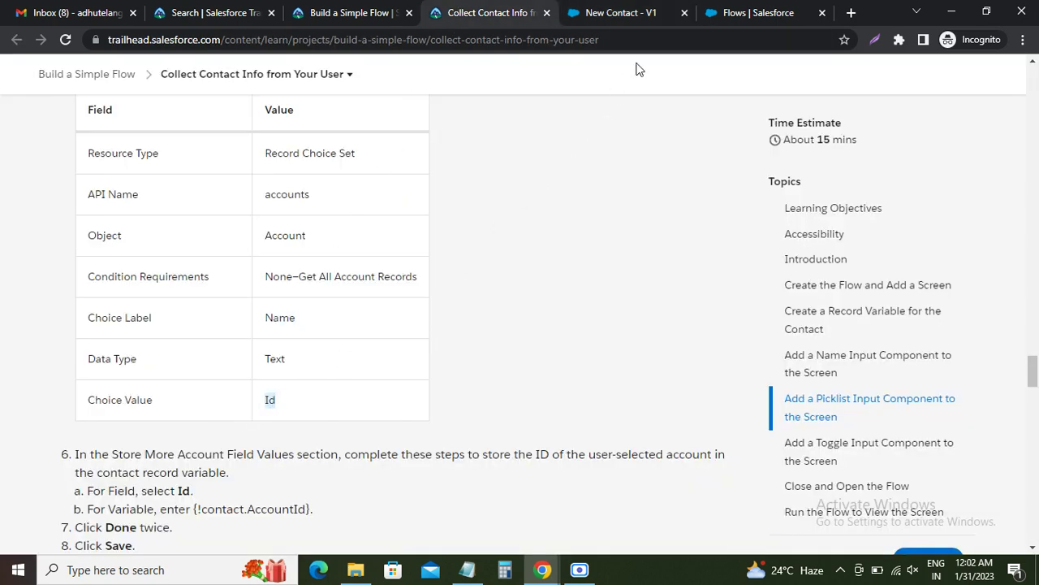
left_click(626, 13)
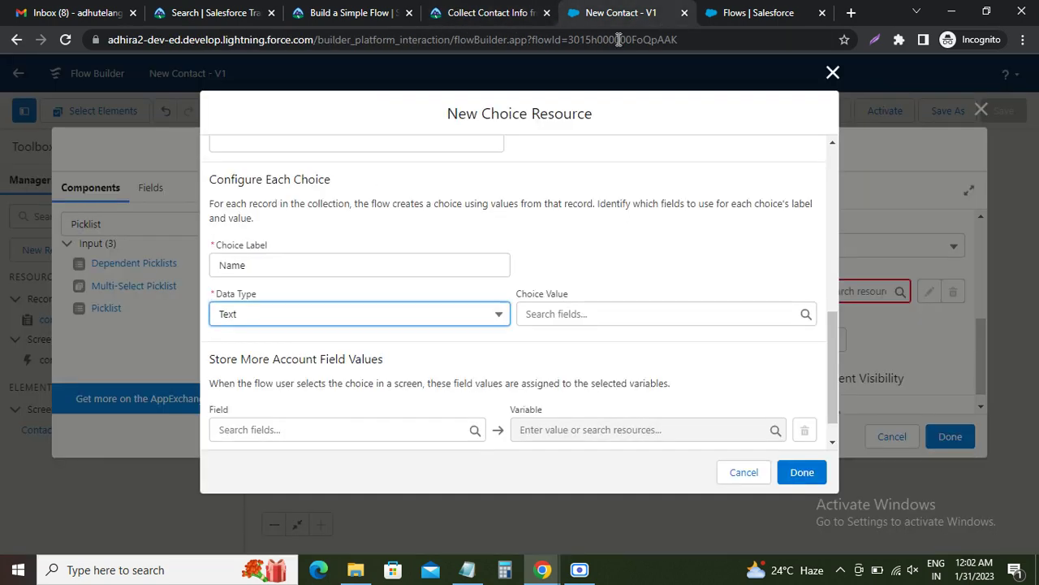
left_click(553, 319)
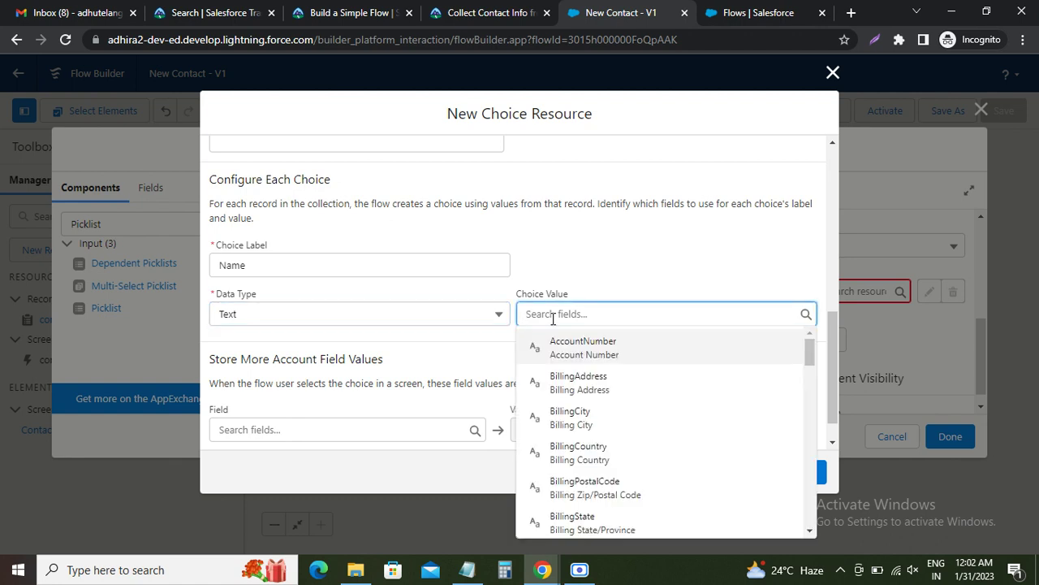
type("Id")
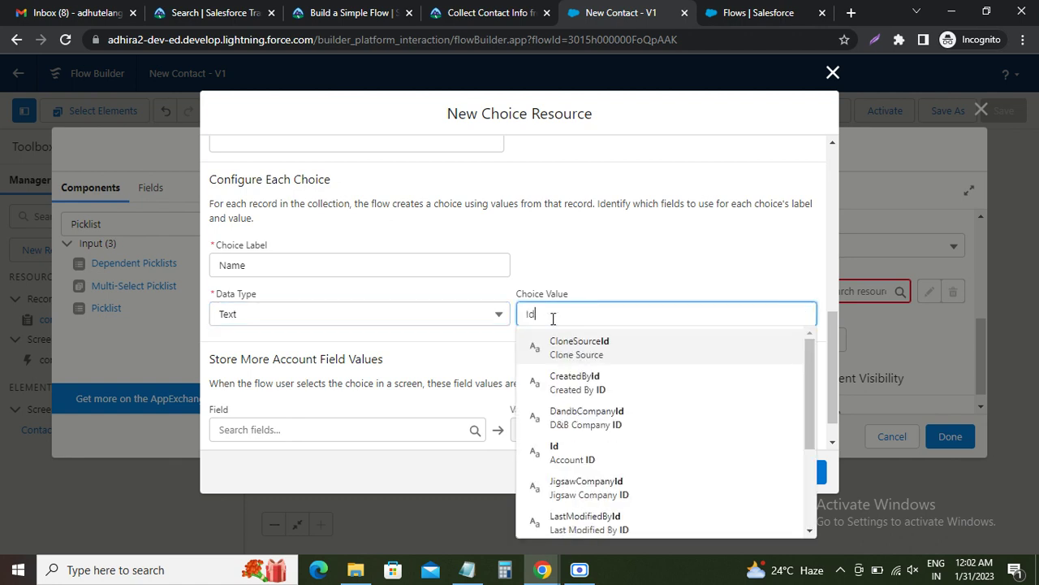
left_click(557, 453)
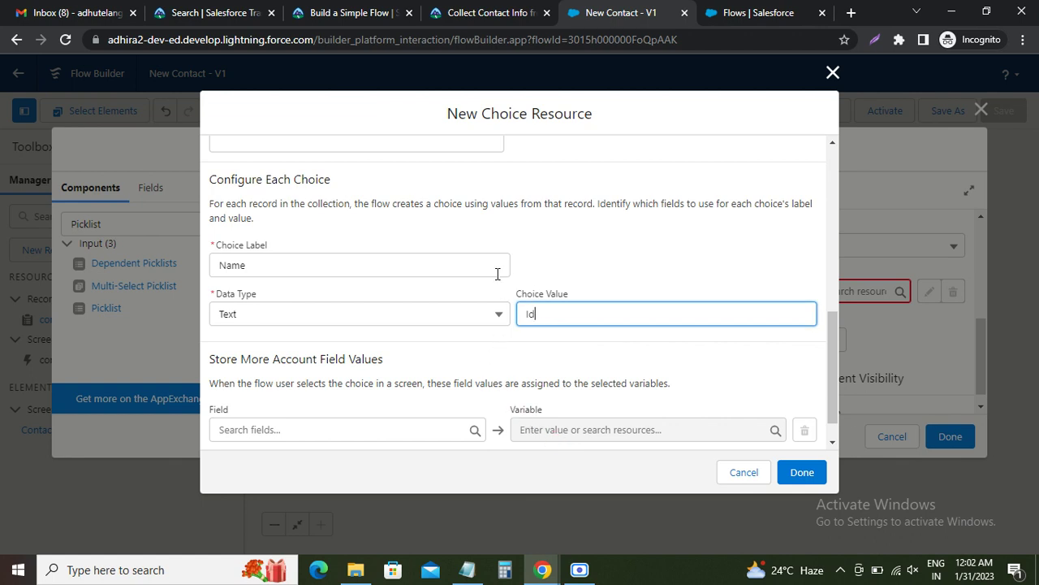
Read instruction 6 on the Trailhead page, copy "Id" from it, and set the Field under Store More Account Field Values to Id in Flow Builder
left_click(482, 13)
scroll(244, 308, "down", 3)
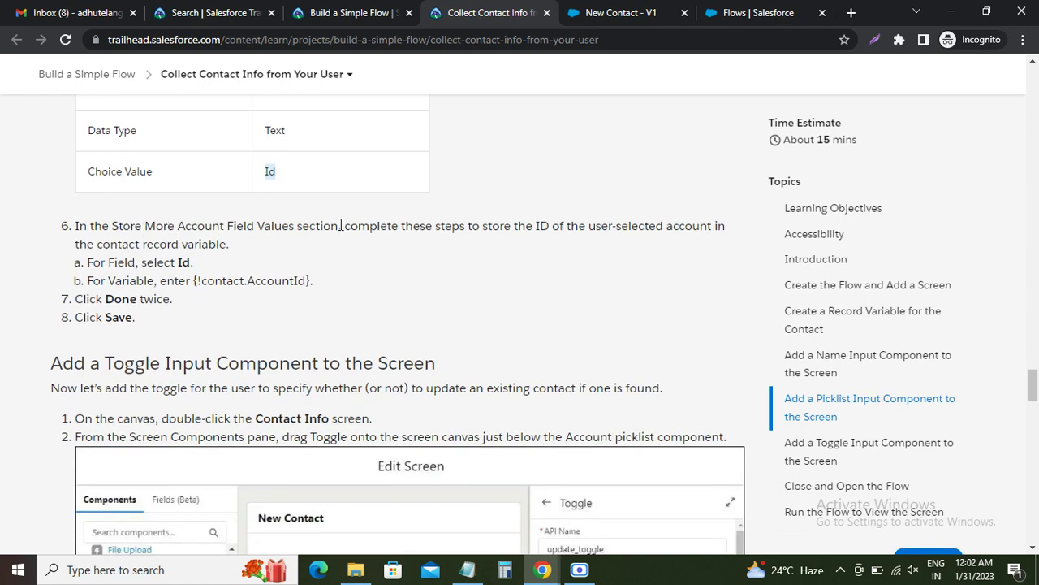
left_click_drag(338, 226, 111, 226)
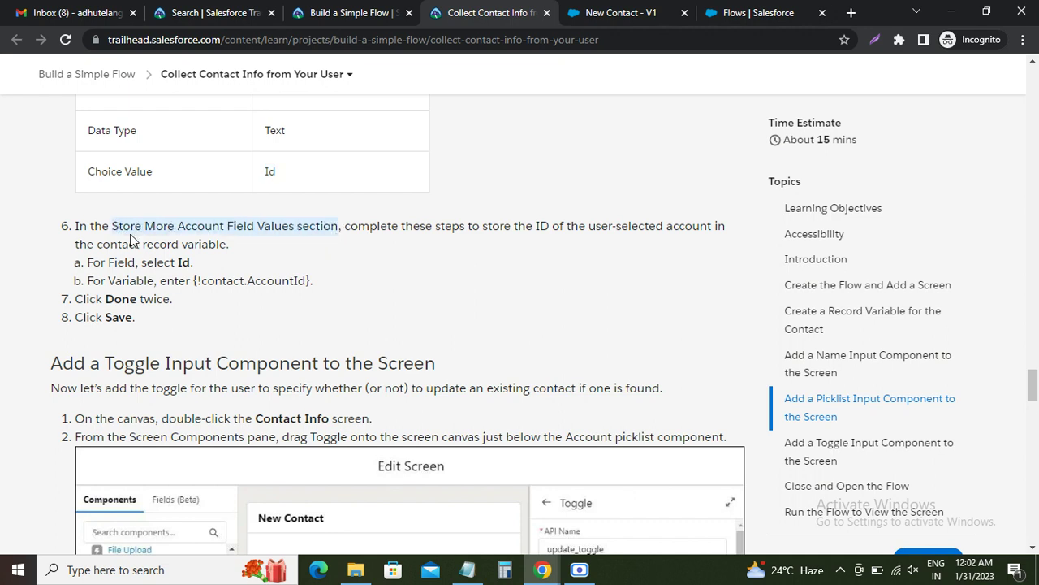
left_click(615, 13)
scroll(252, 373, "down", 1)
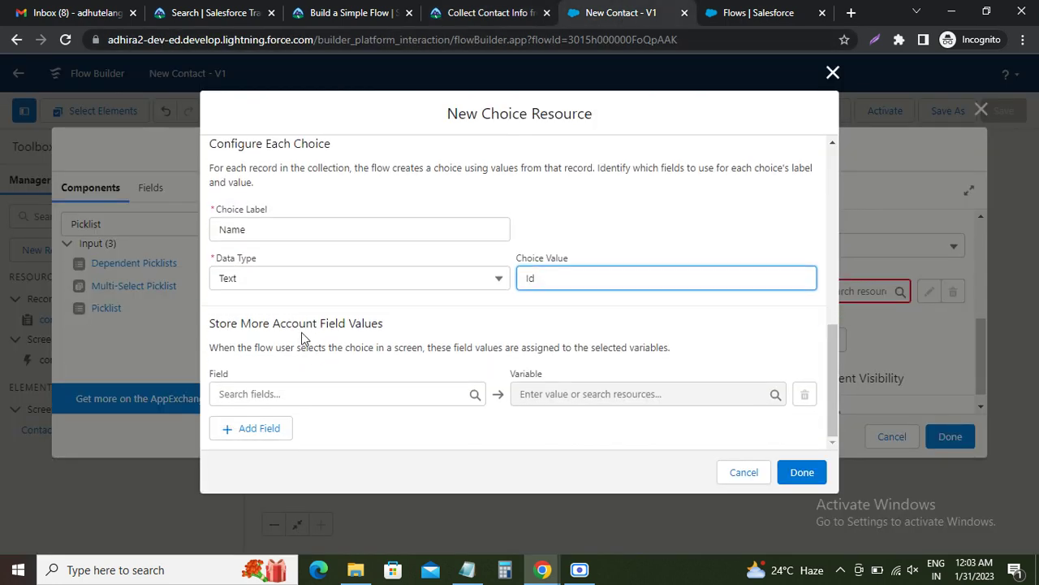
left_click(477, 15)
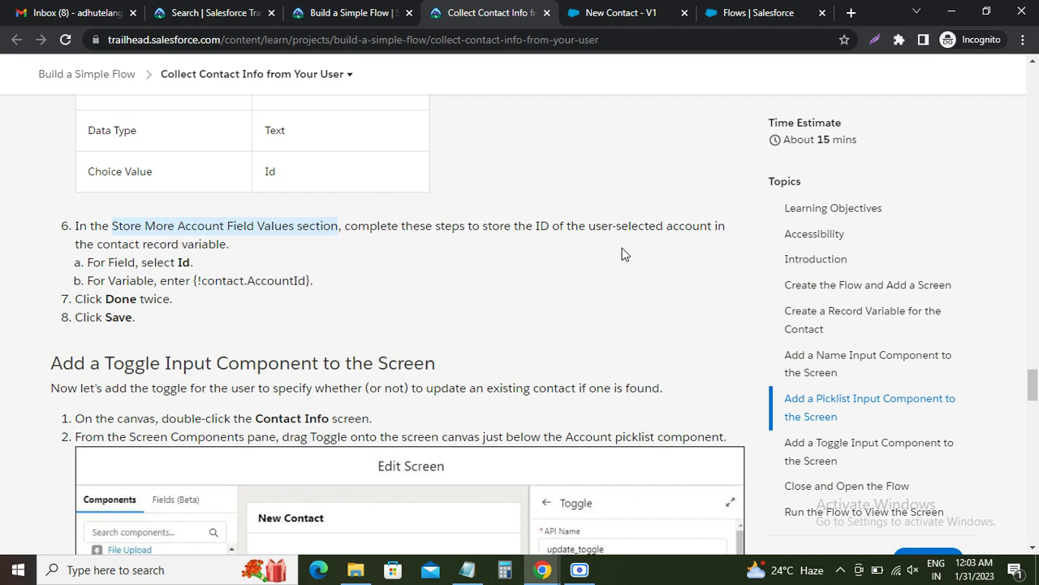
double_click(182, 262)
key("ctrl+c")
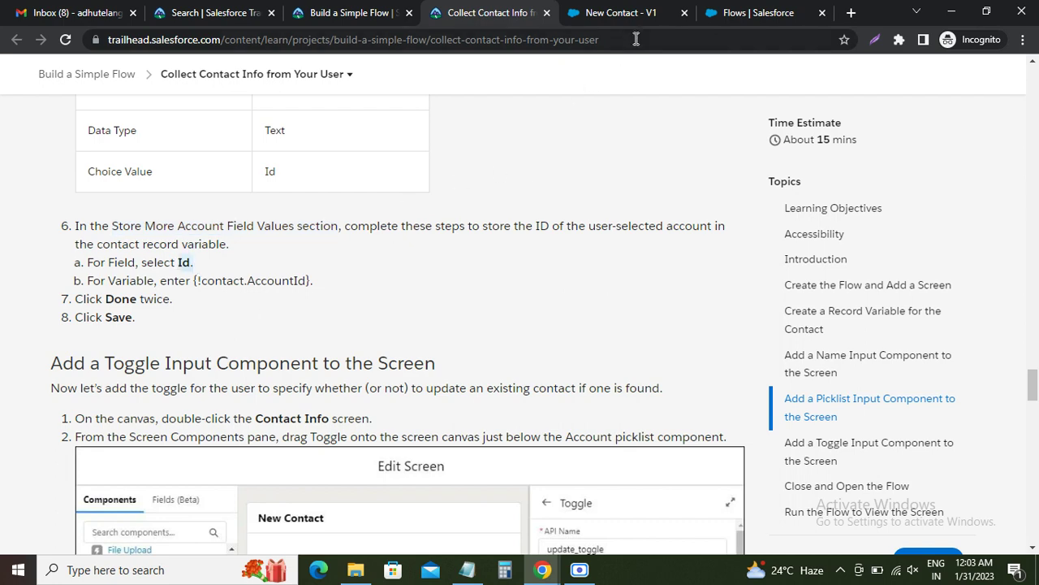
left_click(637, 14)
left_click(264, 393)
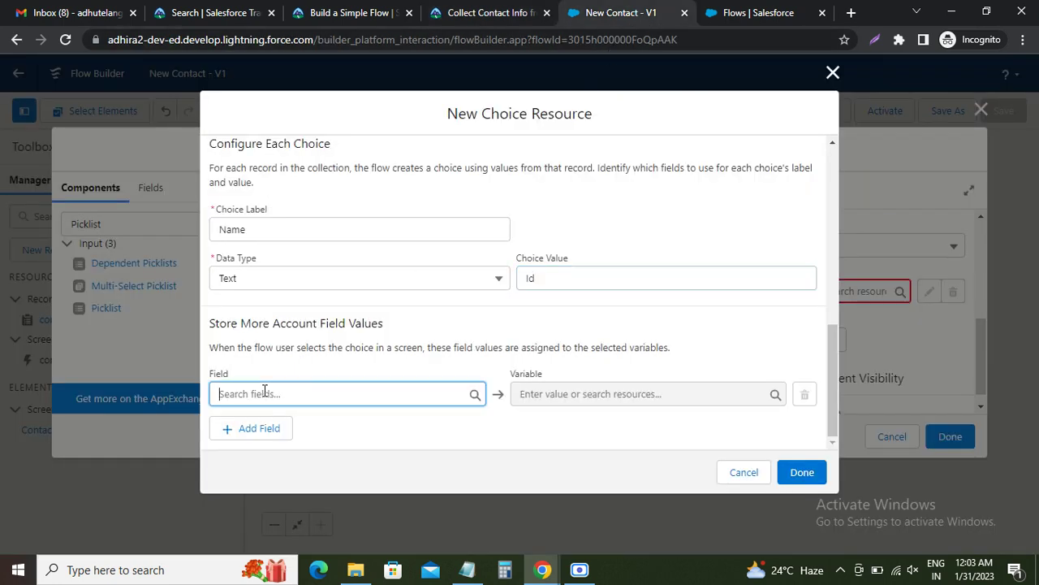
key("ctrl+v")
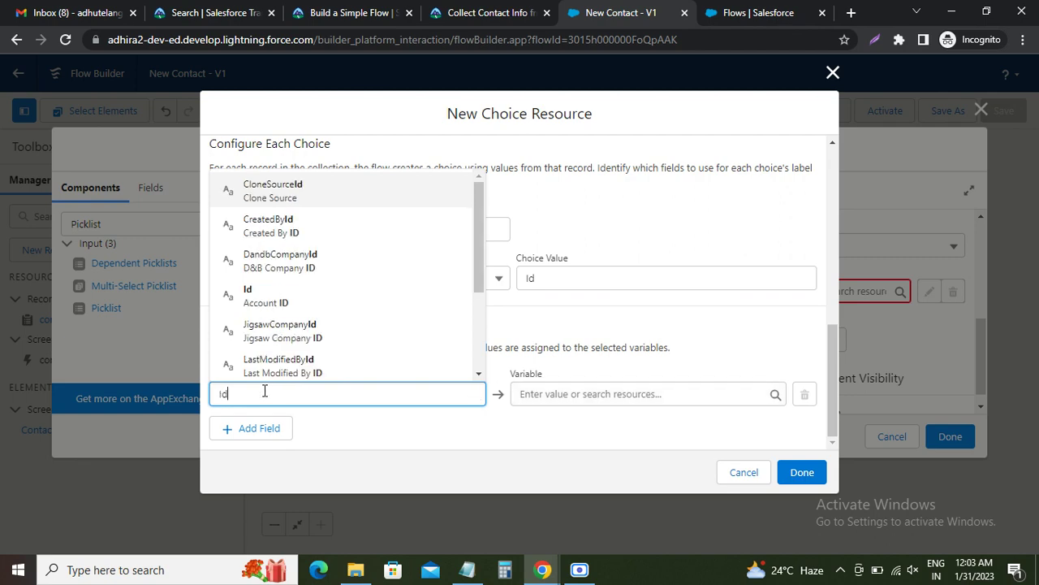
left_click(257, 301)
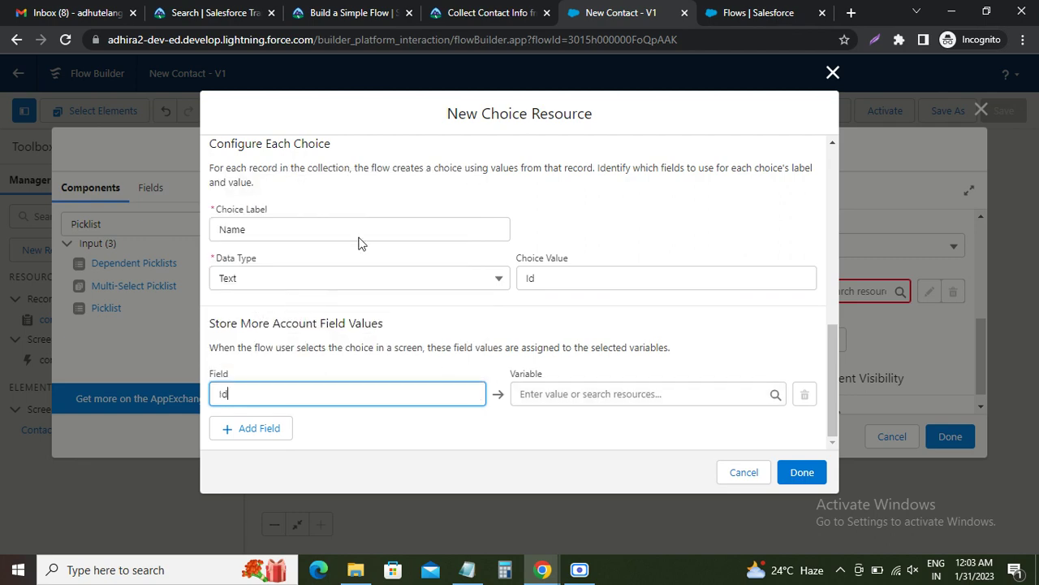
Copy {!contact.AccountId} from instruction 6 on the Trailhead page, set it as the Id field's Variable in Flow Builder, and finish the choice resource
left_click(482, 14)
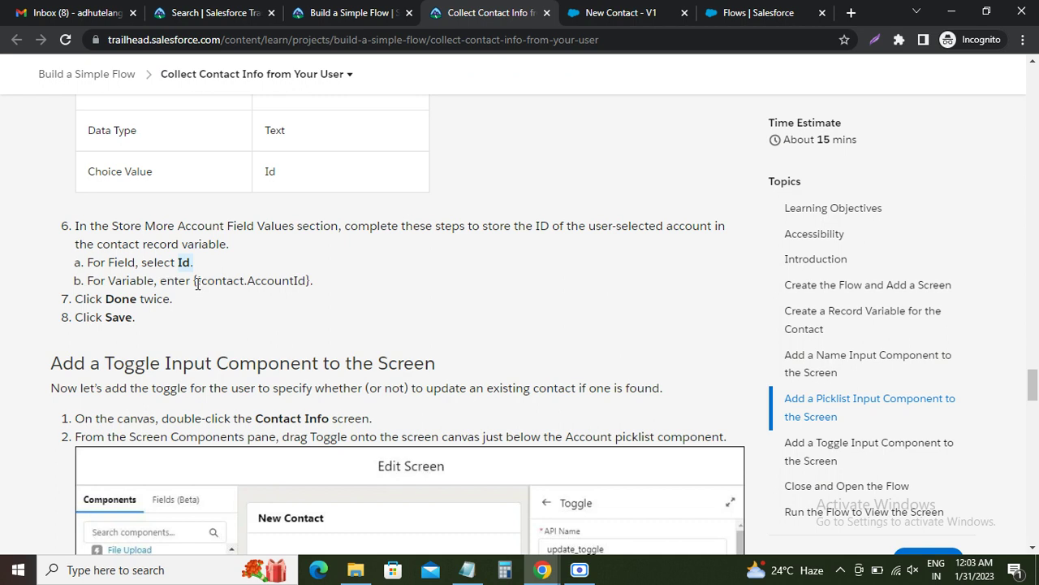
left_click_drag(195, 282, 308, 281)
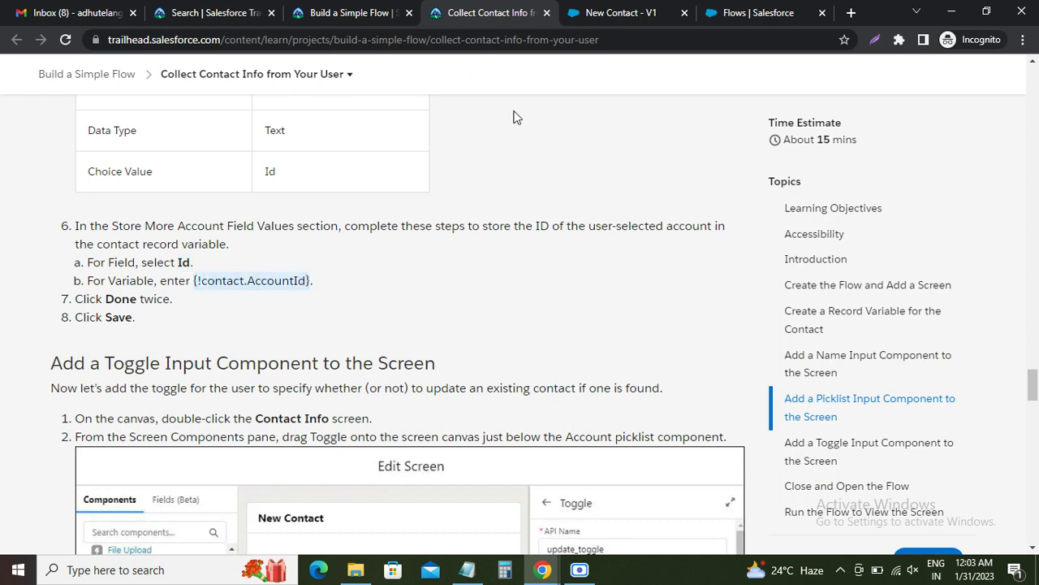
left_click(617, 13)
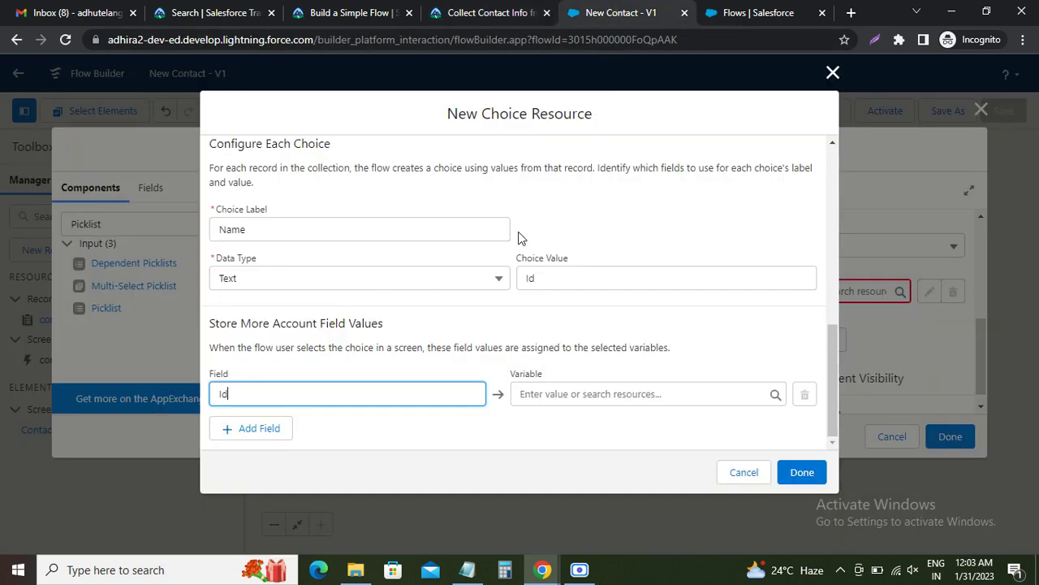
left_click(549, 394)
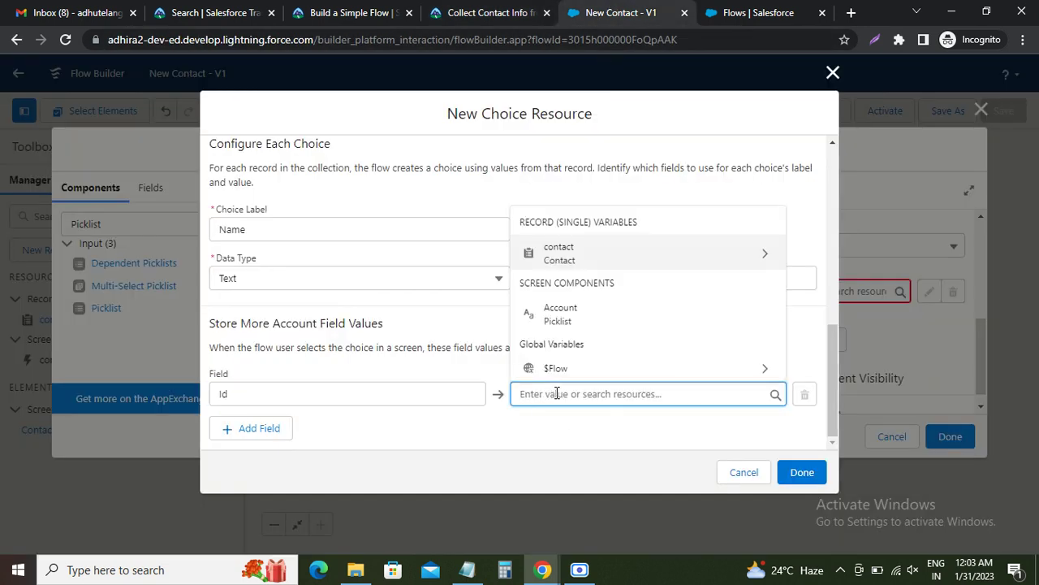
type("{!contact.AccountId}")
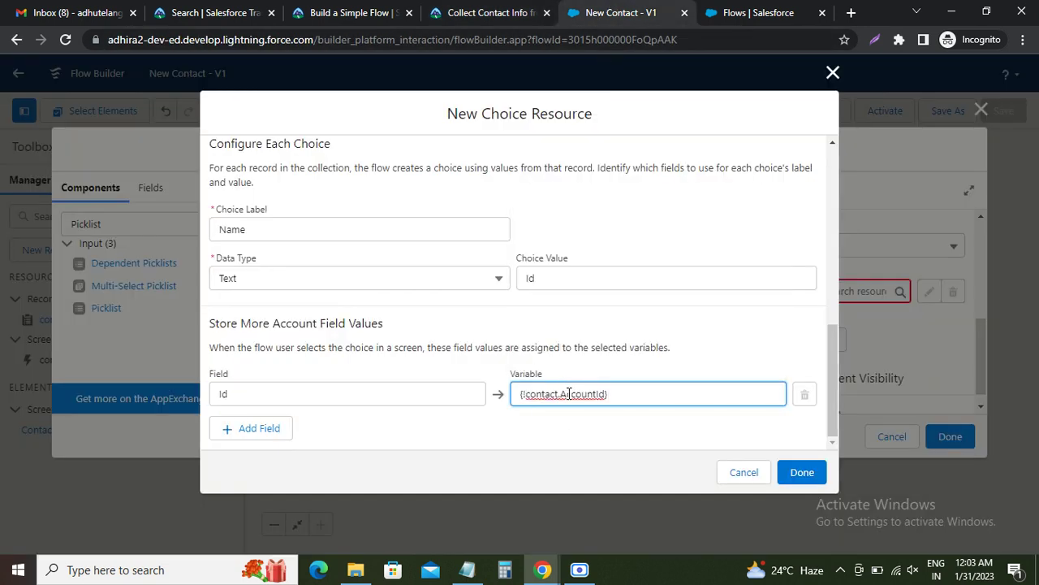
left_click(797, 474)
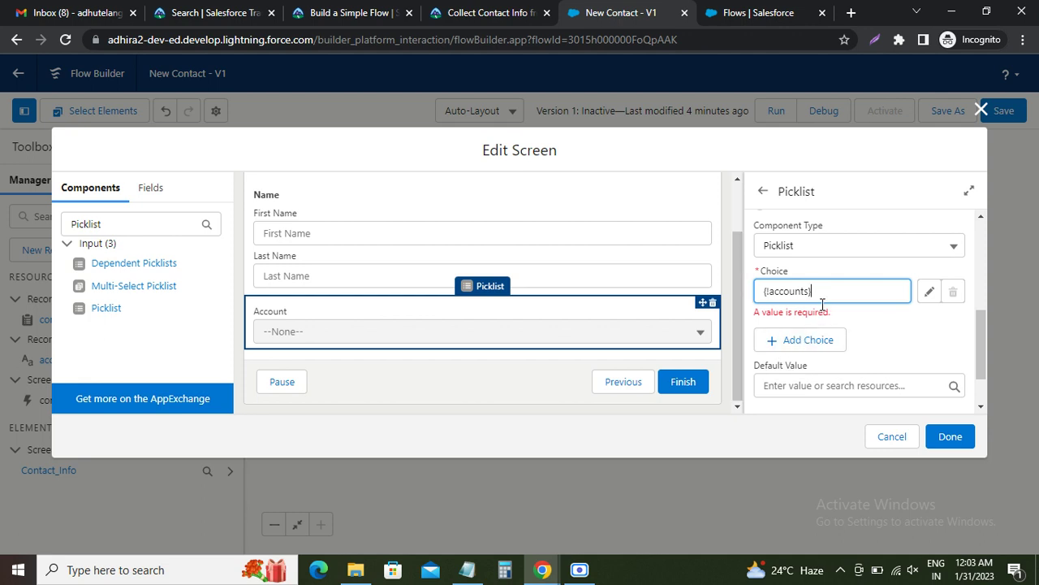
Select the accounts record choice set as the Account picklist's Choice, then complete the screen edit and save the flow
left_click(765, 291)
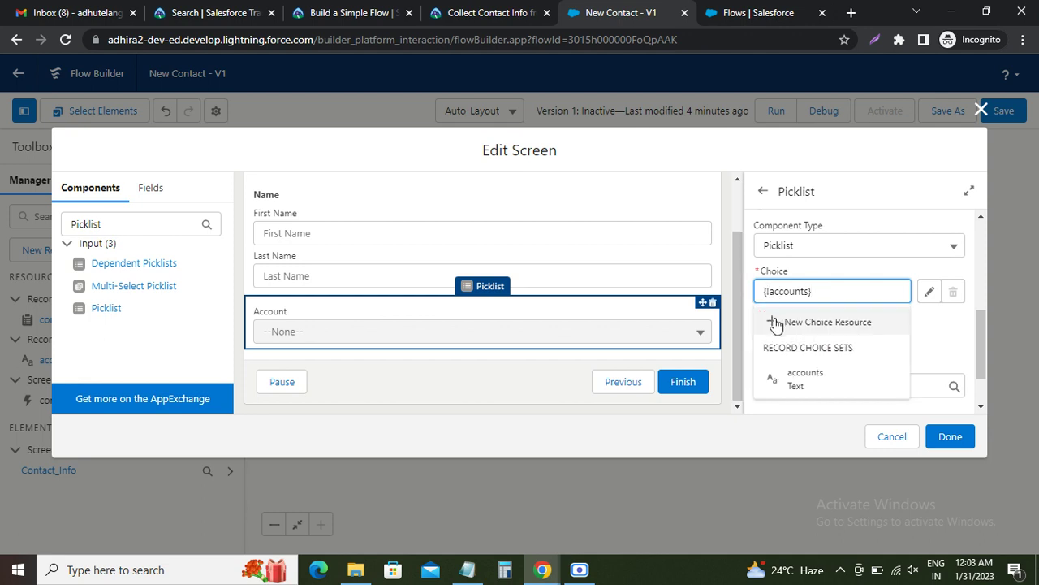
left_click(807, 378)
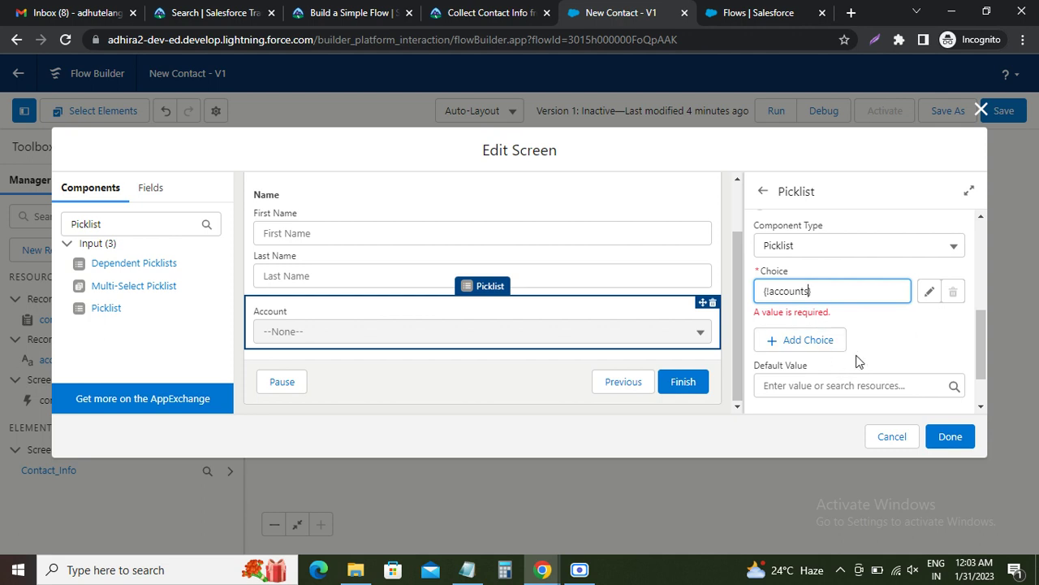
left_click(885, 345)
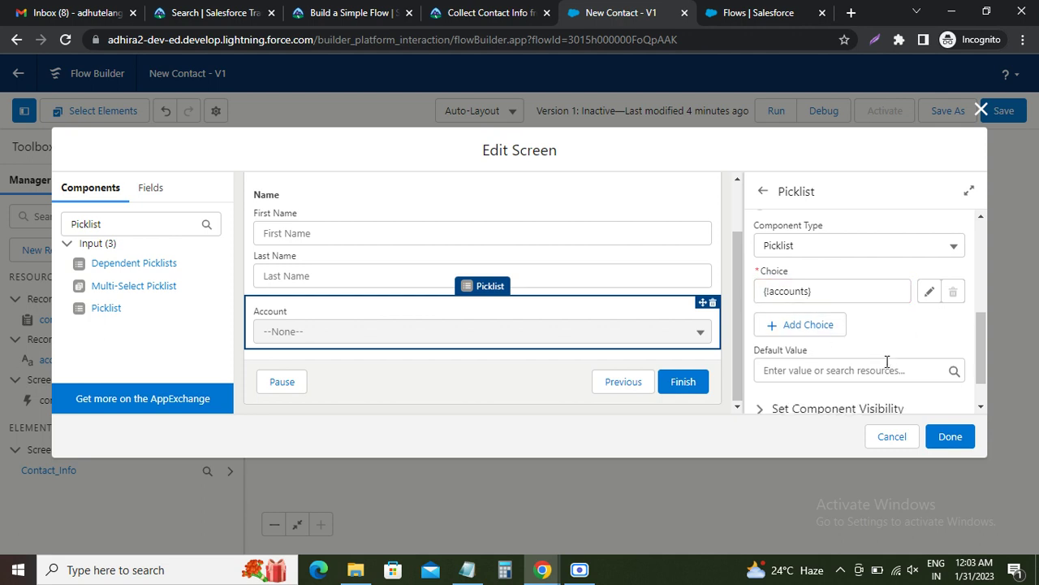
left_click(949, 437)
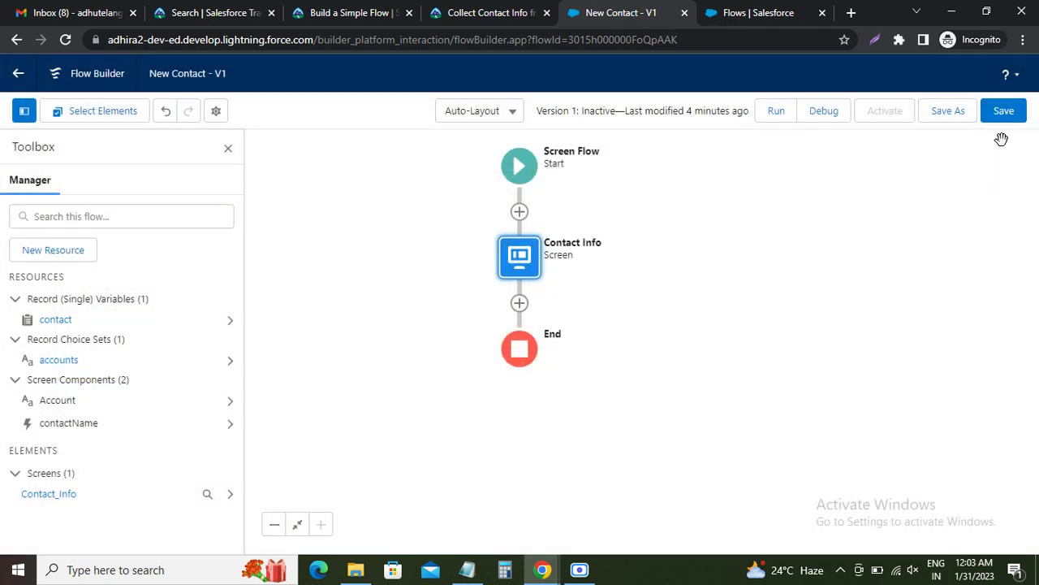
left_click(1004, 114)
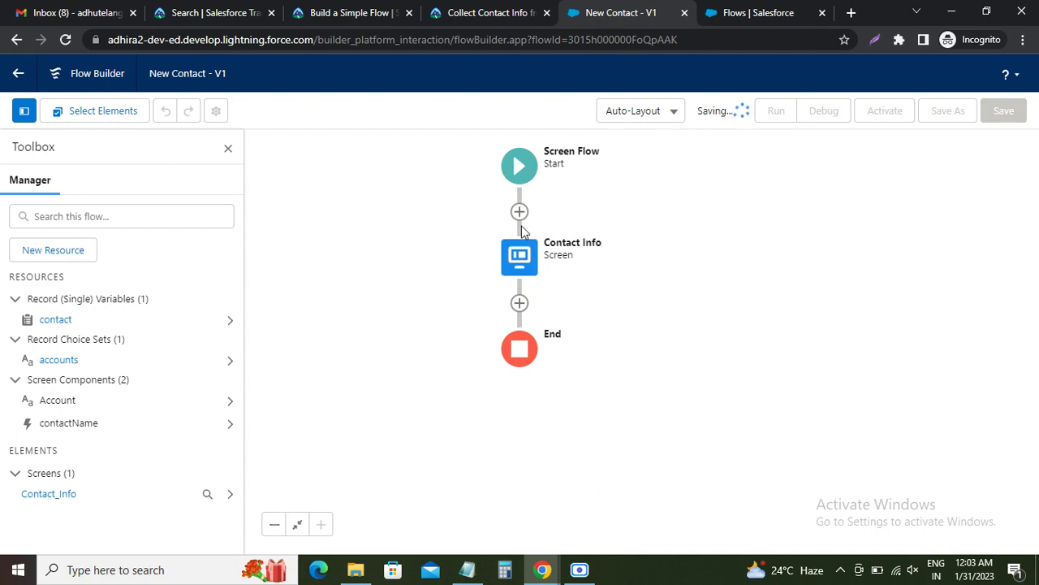
Read the start of the "Add a Toggle Input Component to the Screen" section on the Trailhead page and open the Contact Info screen in Flow Builder
left_click(489, 13)
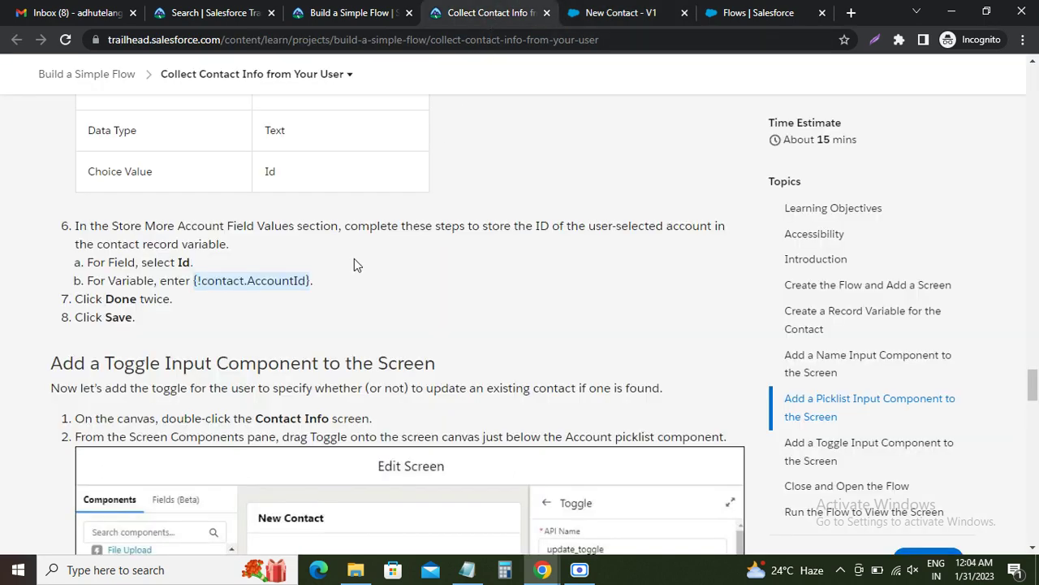
scroll(179, 332, "down", 3)
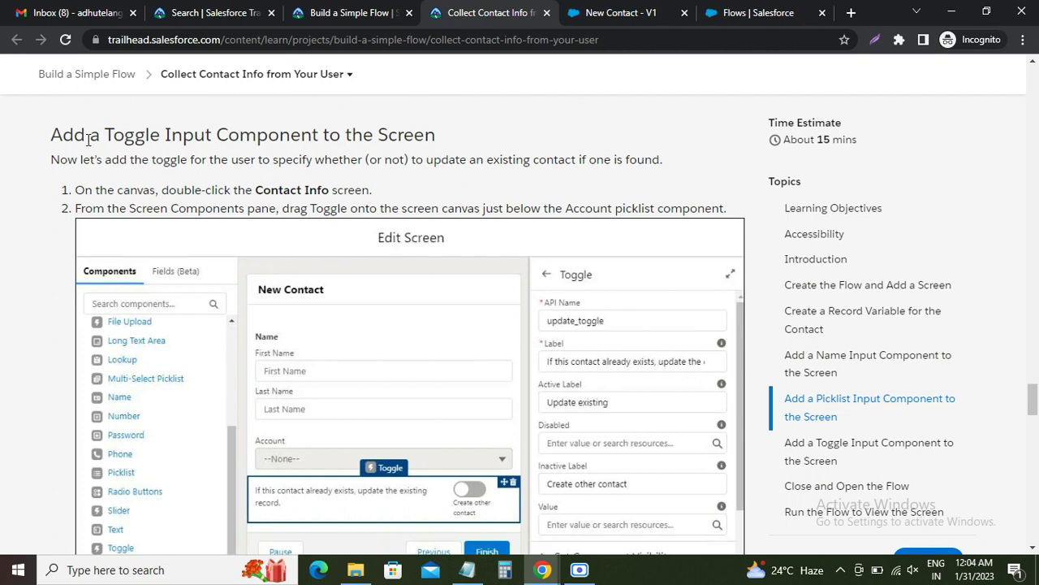
left_click_drag(102, 135, 449, 140)
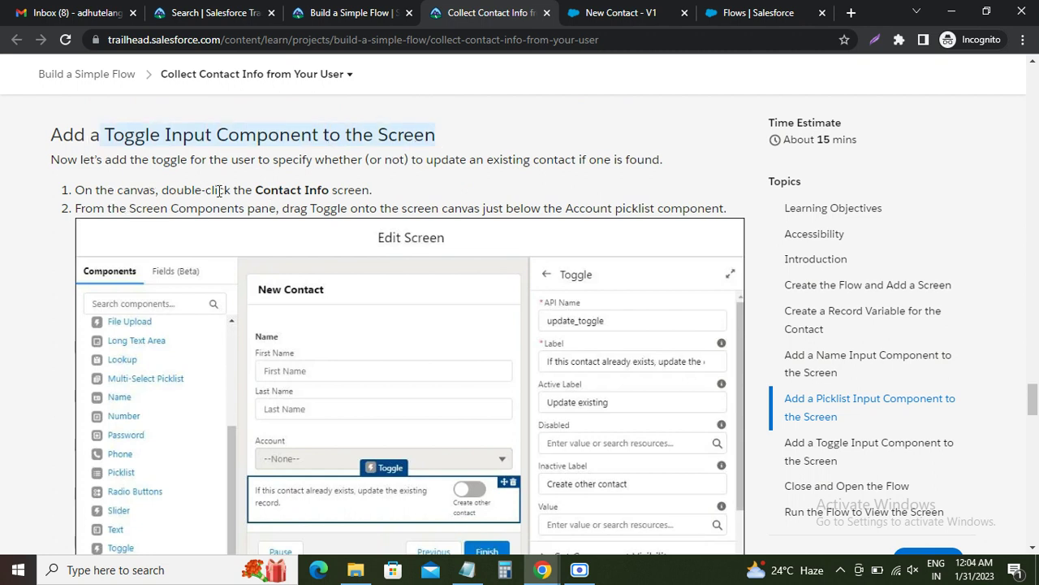
left_click(731, 13)
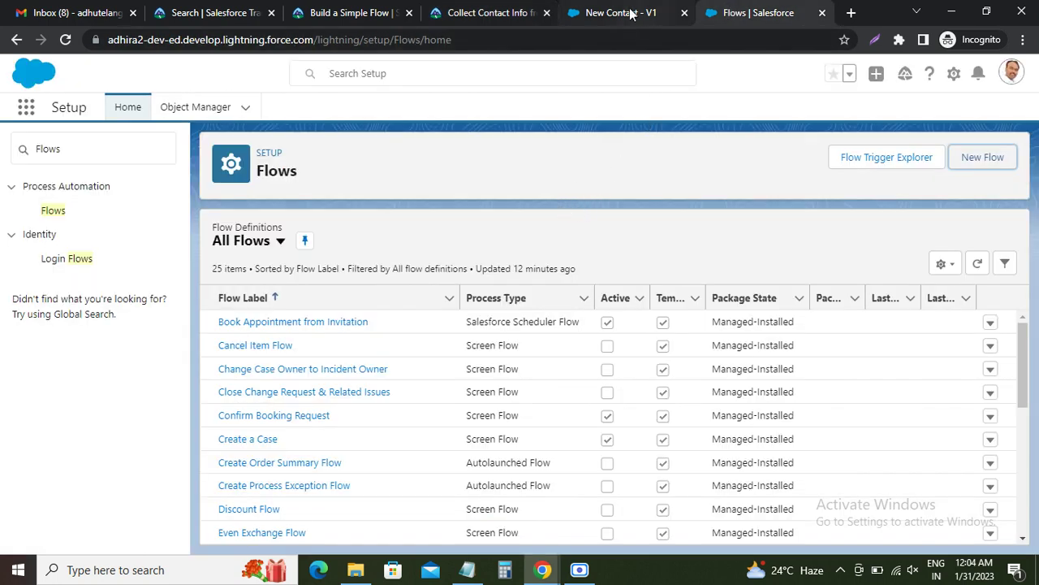
left_click(671, 13)
double_click(517, 256)
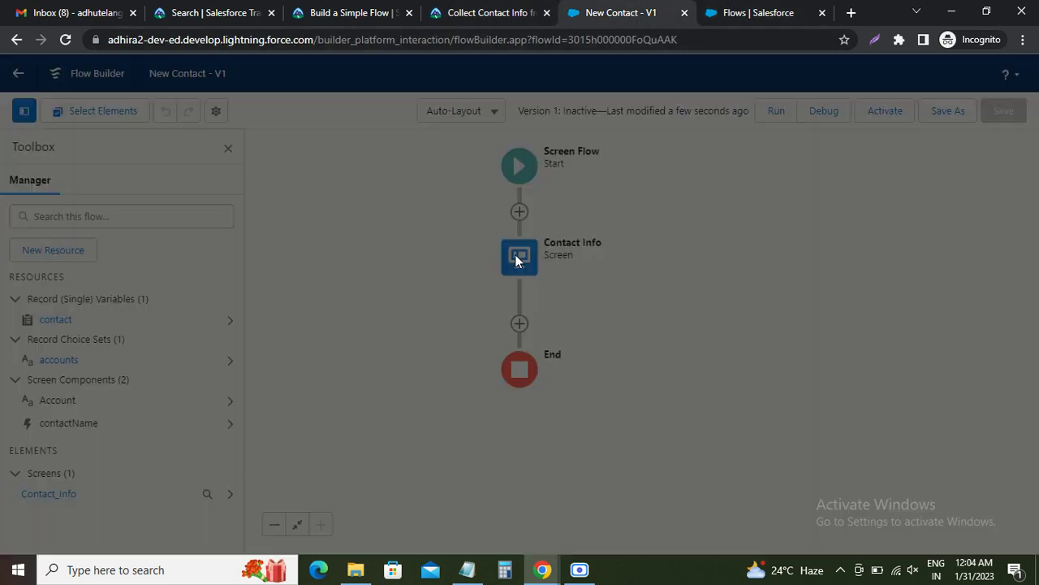
Check instruction 2 on the Trailhead page and add a Toggle component just below the Account picklist on the screen in Flow Builder
left_click(481, 13)
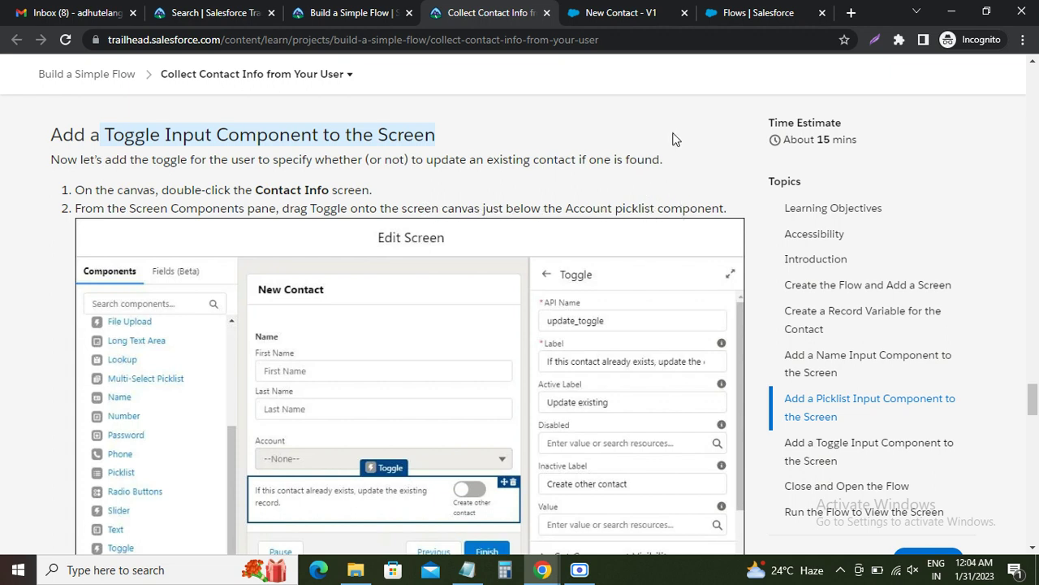
left_click(617, 12)
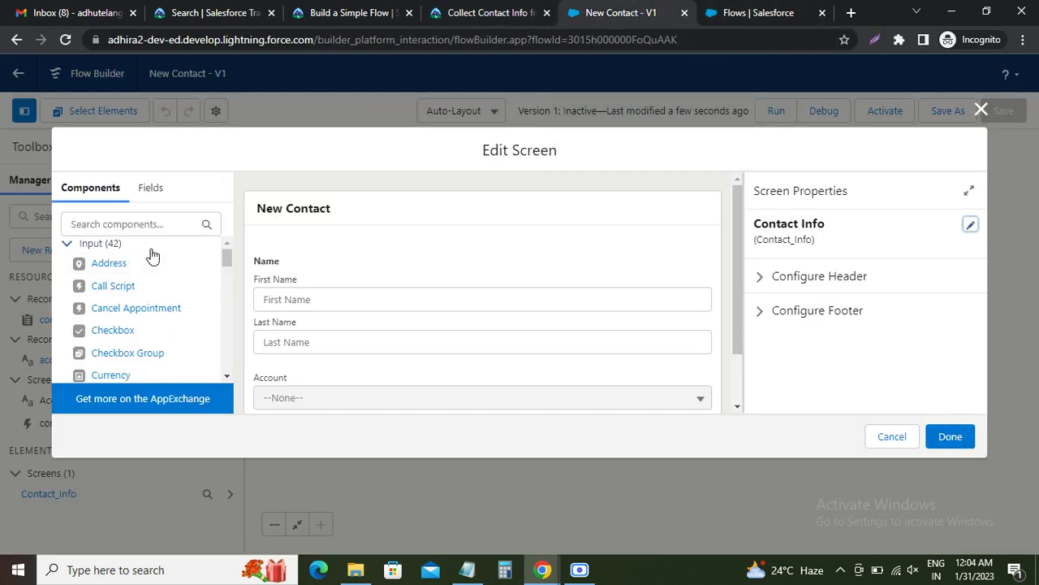
scroll(147, 259, "down", 4)
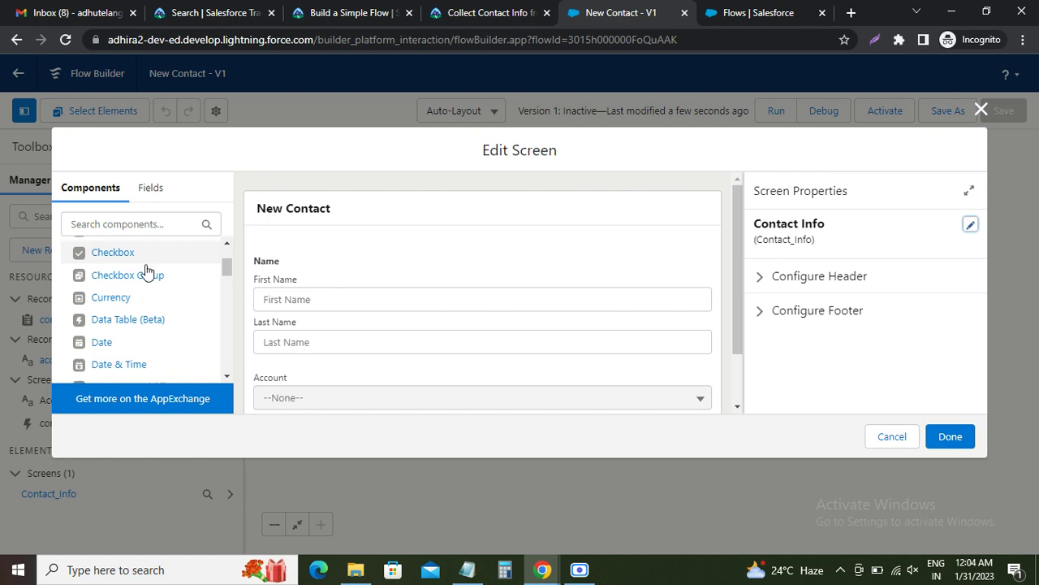
scroll(146, 271, "down", 8)
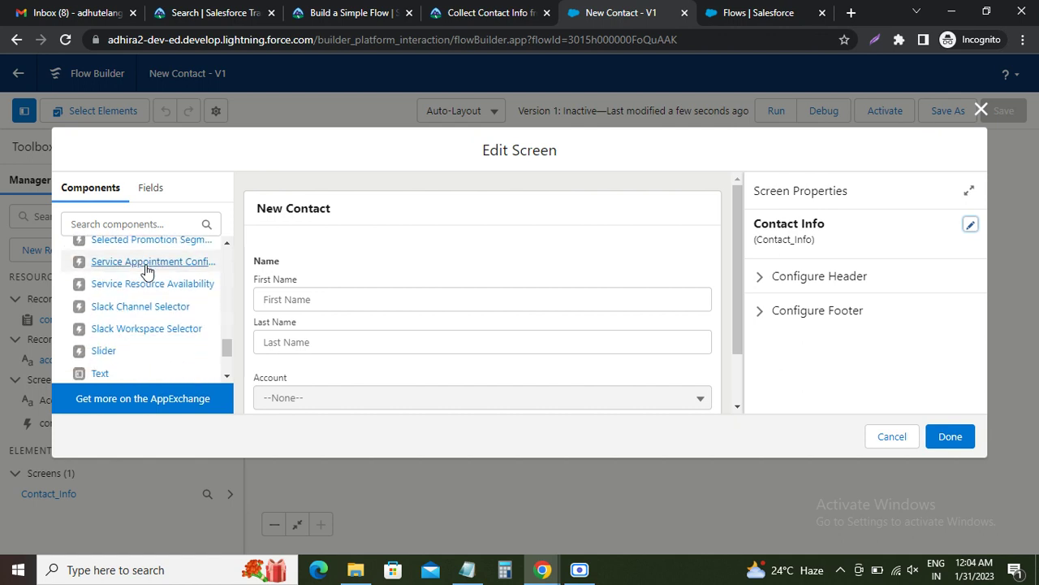
scroll(144, 274, "down", 1)
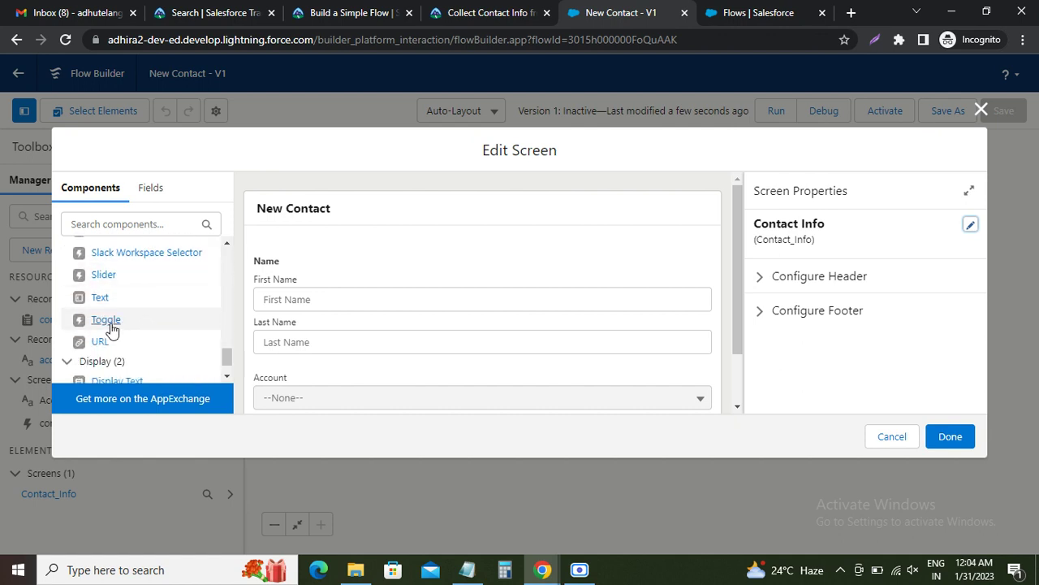
scroll(653, 341, "down", 1)
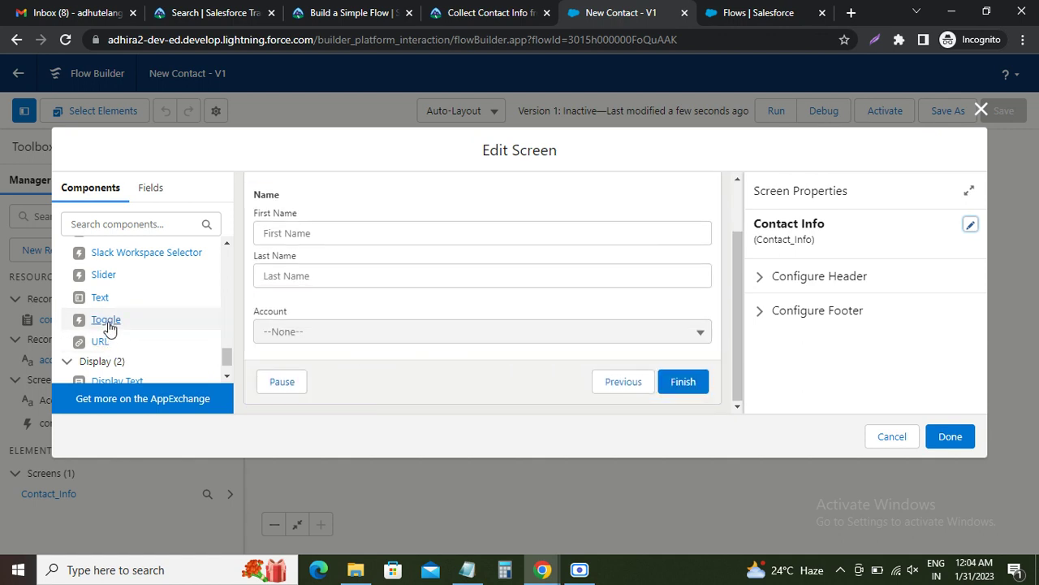
left_click_drag(109, 323, 330, 338)
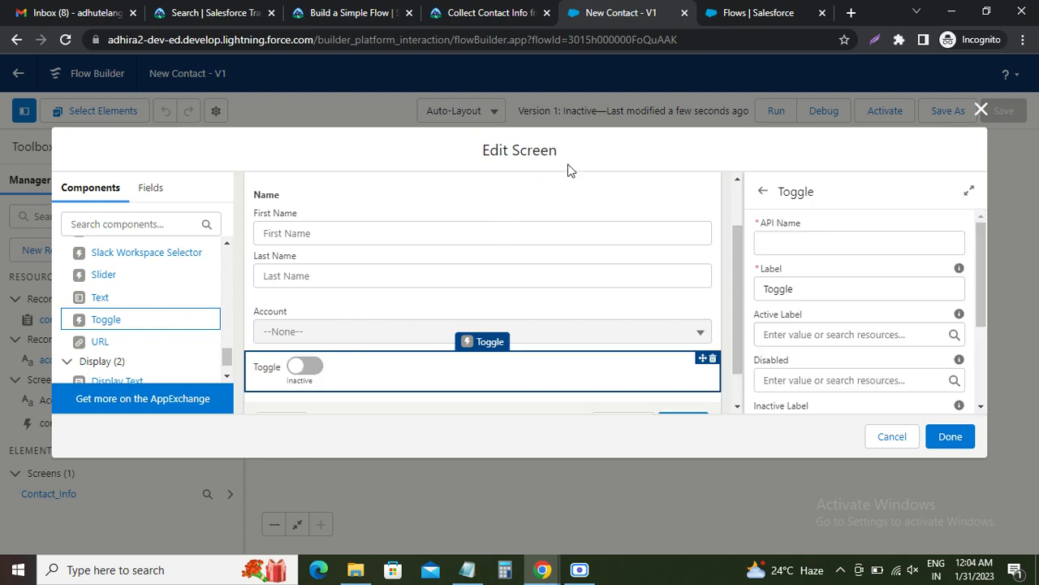
Copy update_toggle from the instruction 3 table on the Trailhead page and set it as the toggle's API Name in Flow Builder
left_click(491, 13)
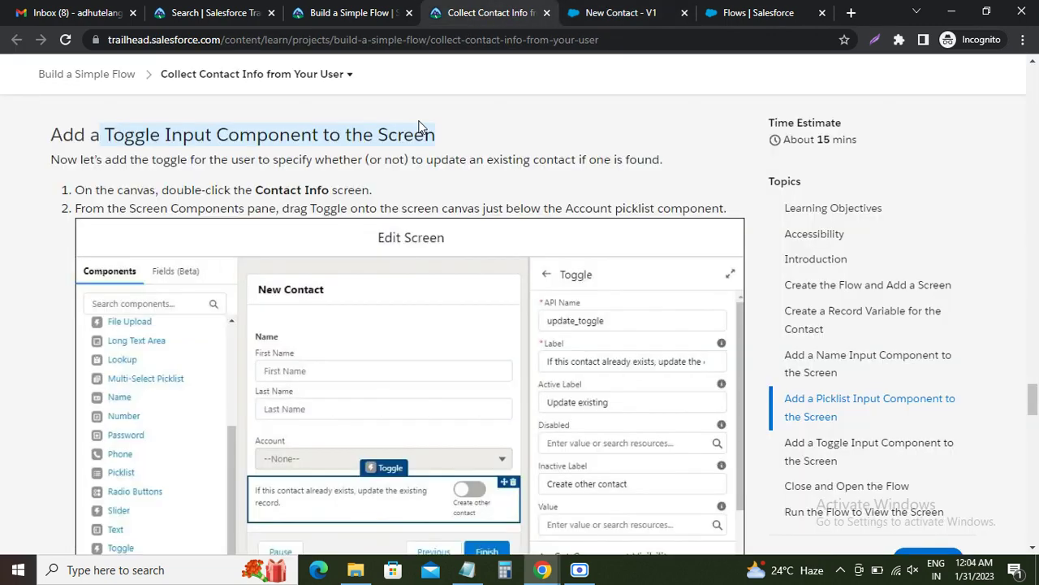
scroll(244, 233, "down", 4)
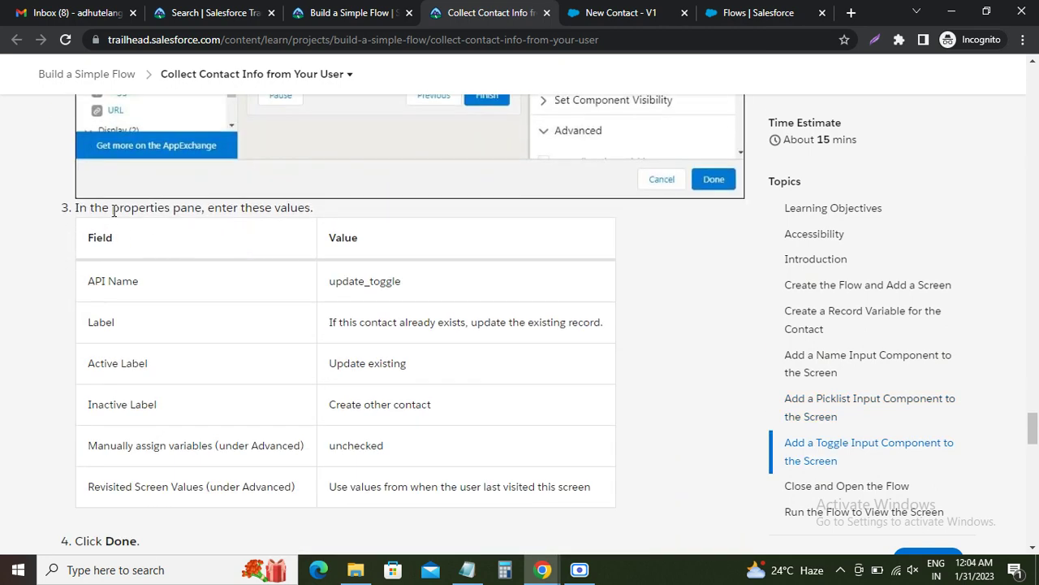
left_click_drag(114, 210, 203, 210)
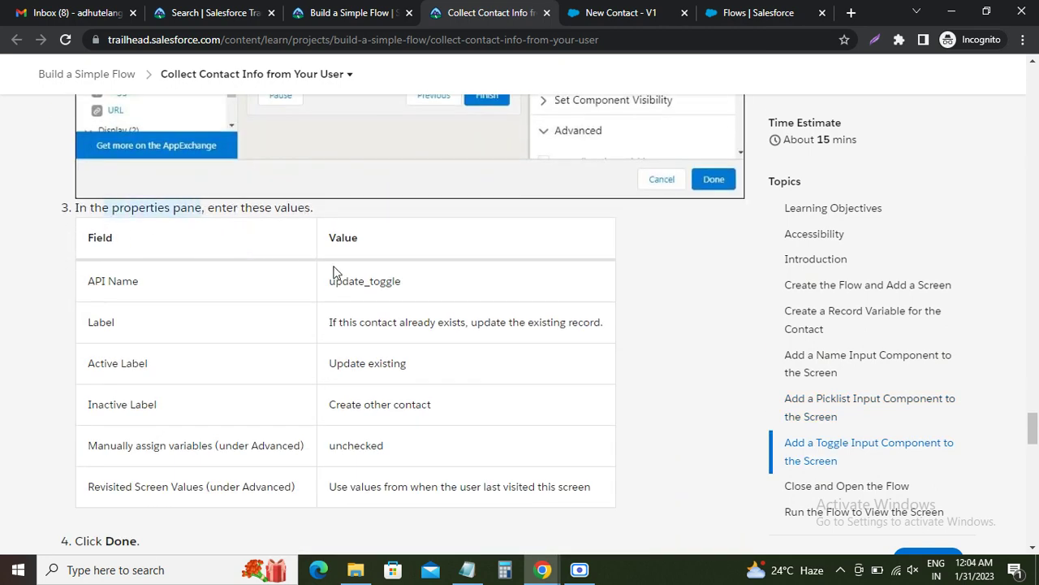
left_click_drag(329, 282, 404, 281)
key("ctrl+c")
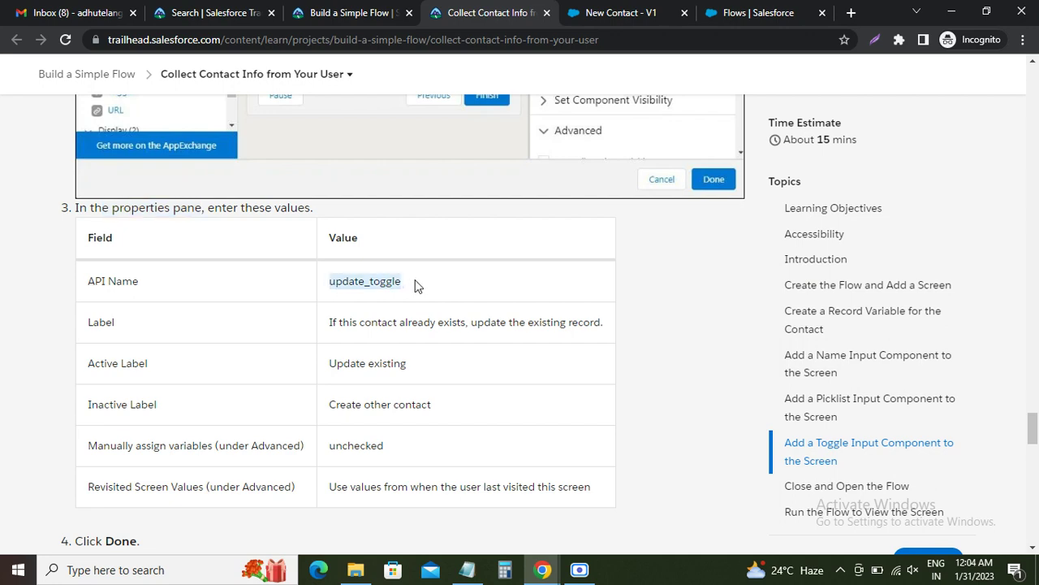
left_click(639, 14)
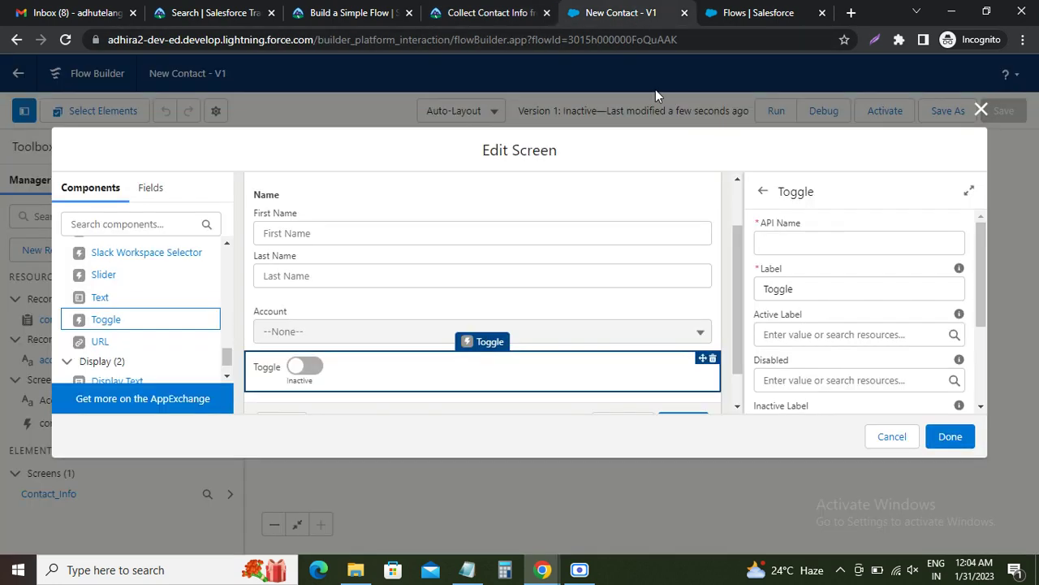
left_click(772, 243)
key("ctrl+v")
Copy the Label from the Trailhead table and set the toggle's Label to "If this contact already exists, update the existing record." in Flow Builder
left_click(485, 15)
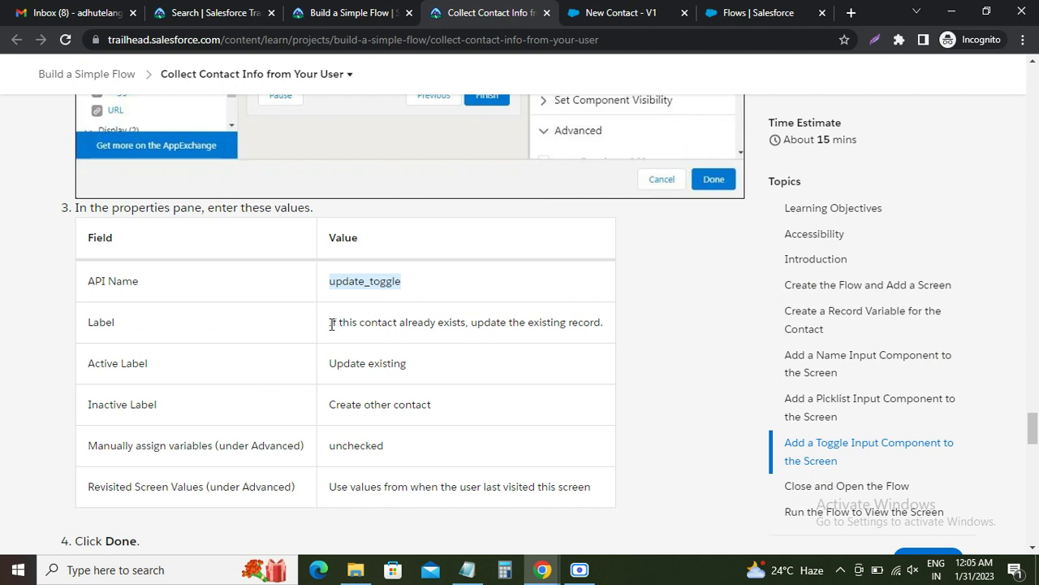
left_click_drag(332, 324, 615, 327)
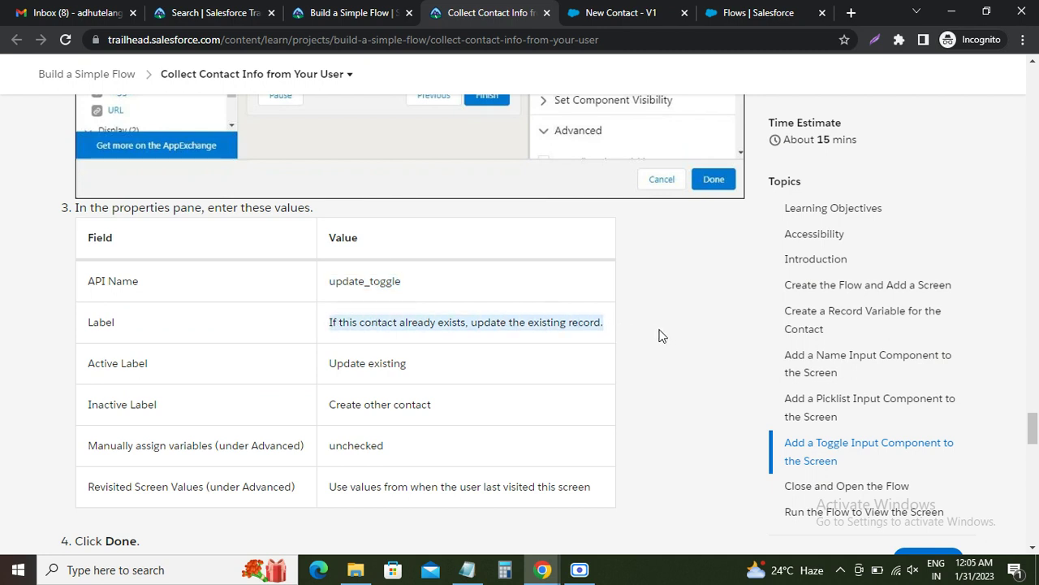
left_click(618, 13)
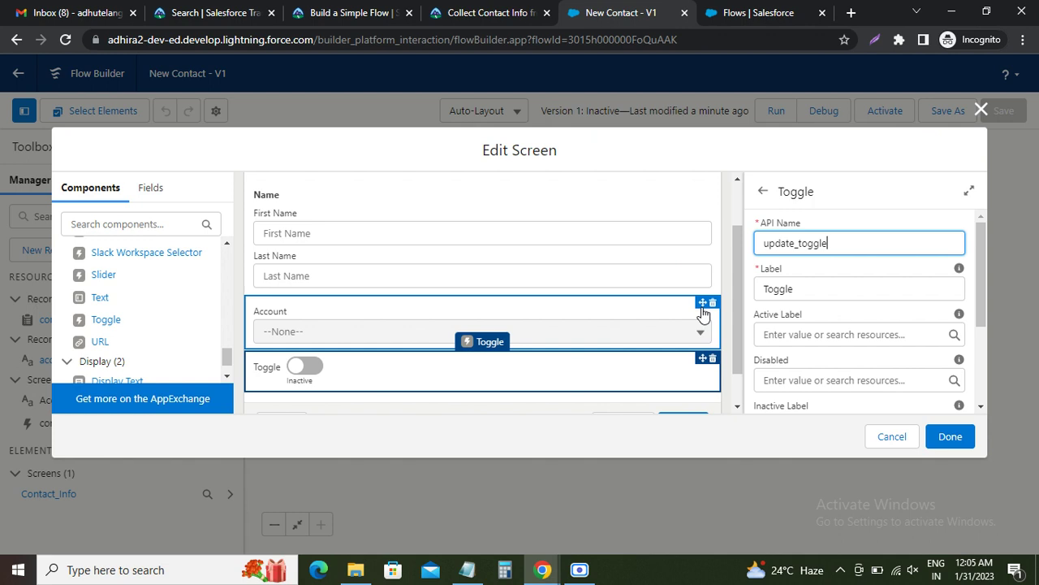
left_click(774, 289)
key("ctrl+a")
key("ctrl+v")
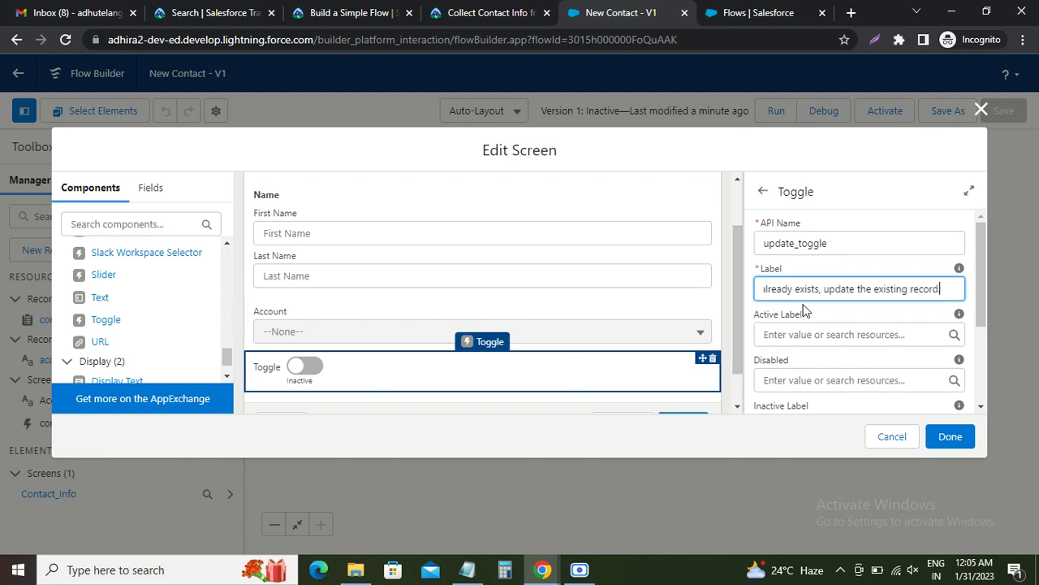
Copy "Update existing" from the Trailhead table and set it as the toggle's Active Label in Flow Builder
left_click(487, 13)
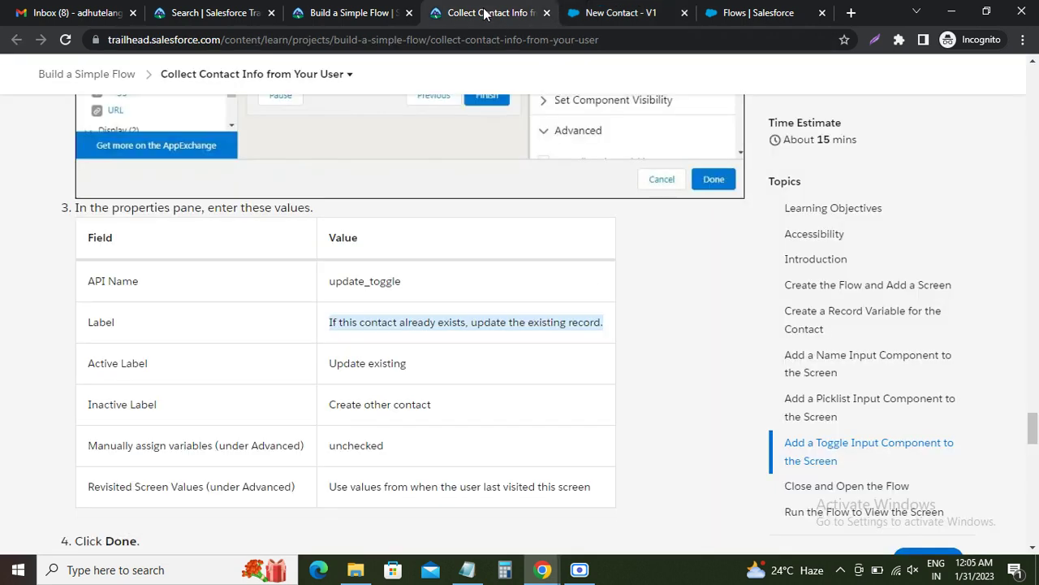
left_click_drag(329, 365, 423, 365)
key("ctrl+c")
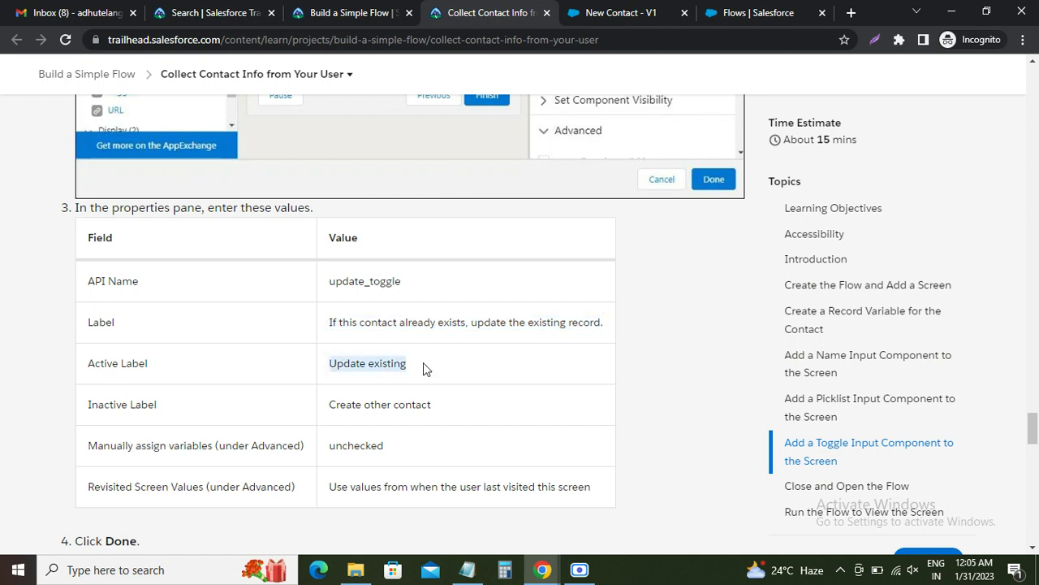
left_click(620, 13)
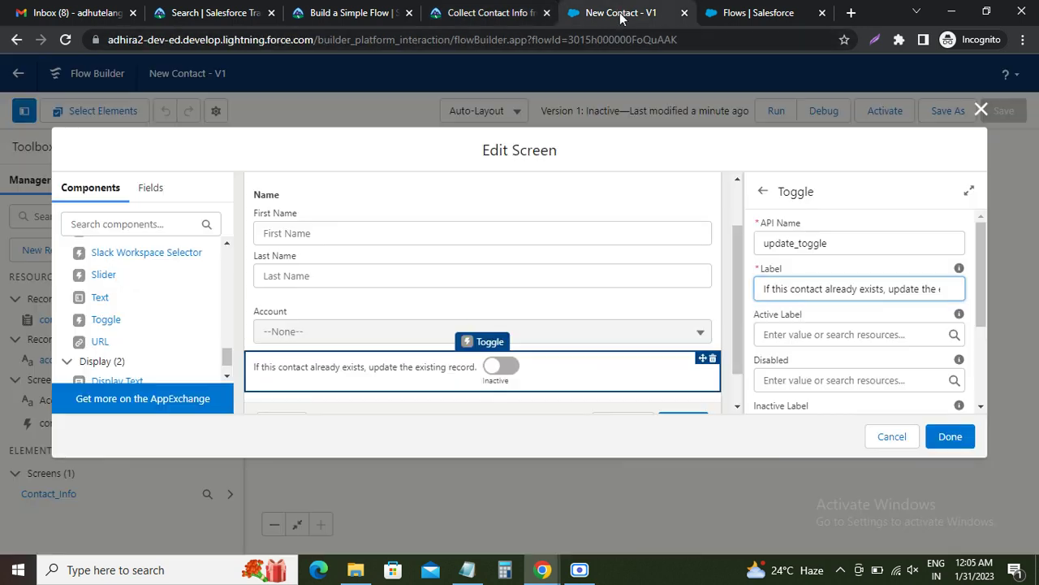
left_click(792, 335)
key("ctrl+v")
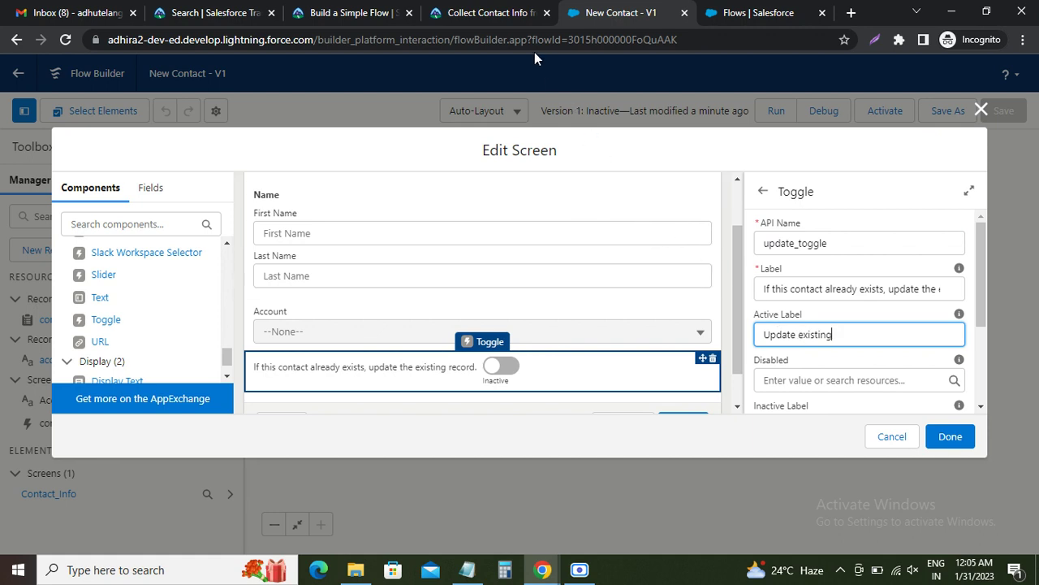
Copy "Create other contact" from the Trailhead table and set it as the toggle's Inactive Label in Flow Builder
left_click(491, 13)
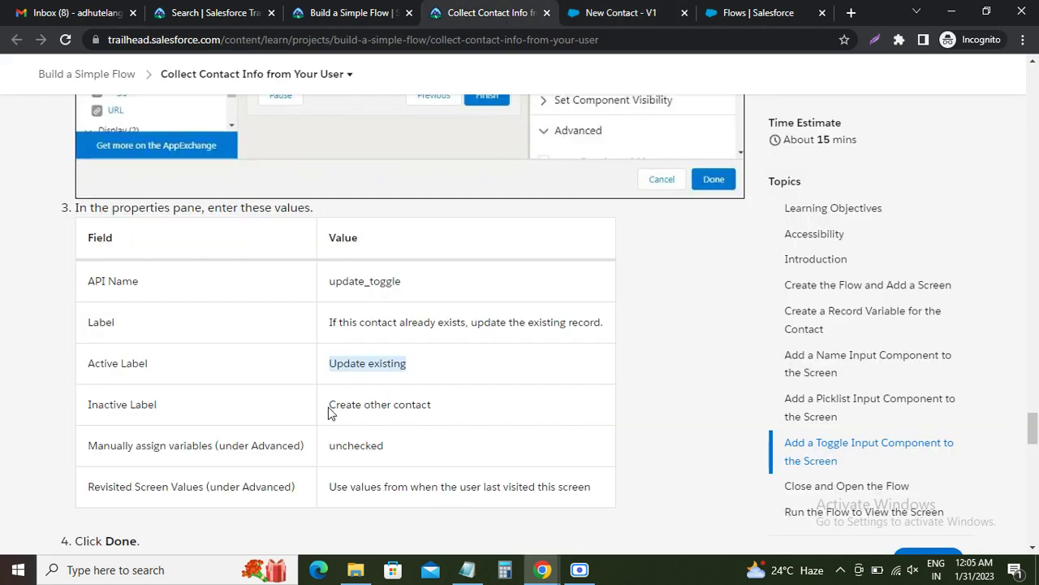
left_click_drag(330, 413, 441, 410)
key("ctrl+c")
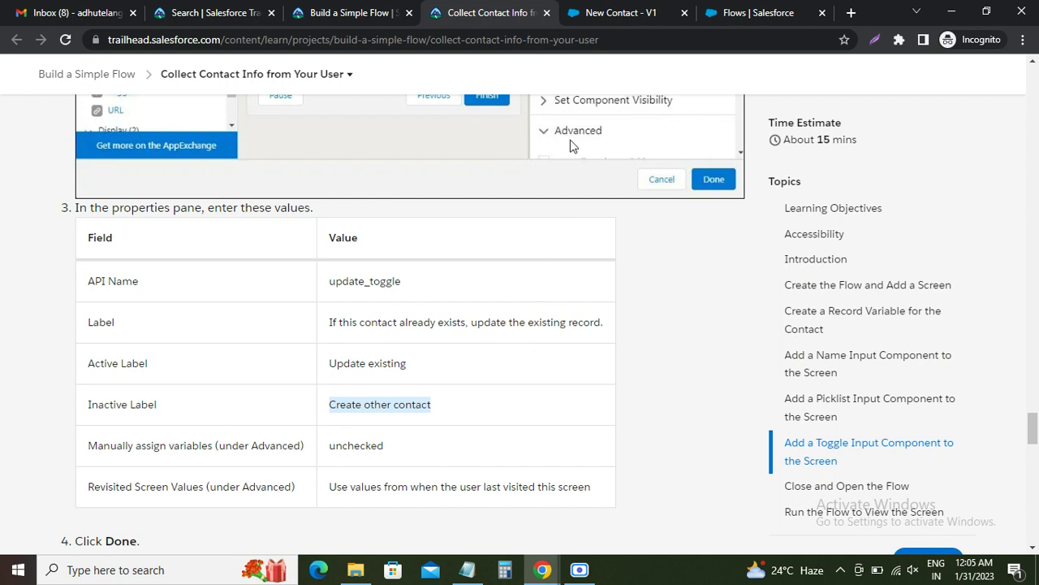
left_click(593, 18)
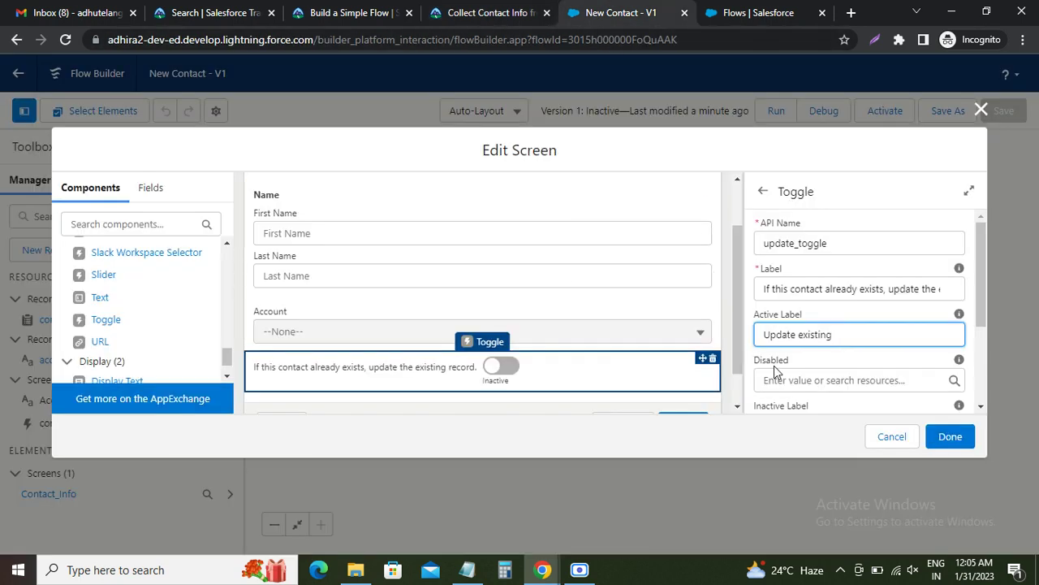
scroll(791, 330, "down", 1)
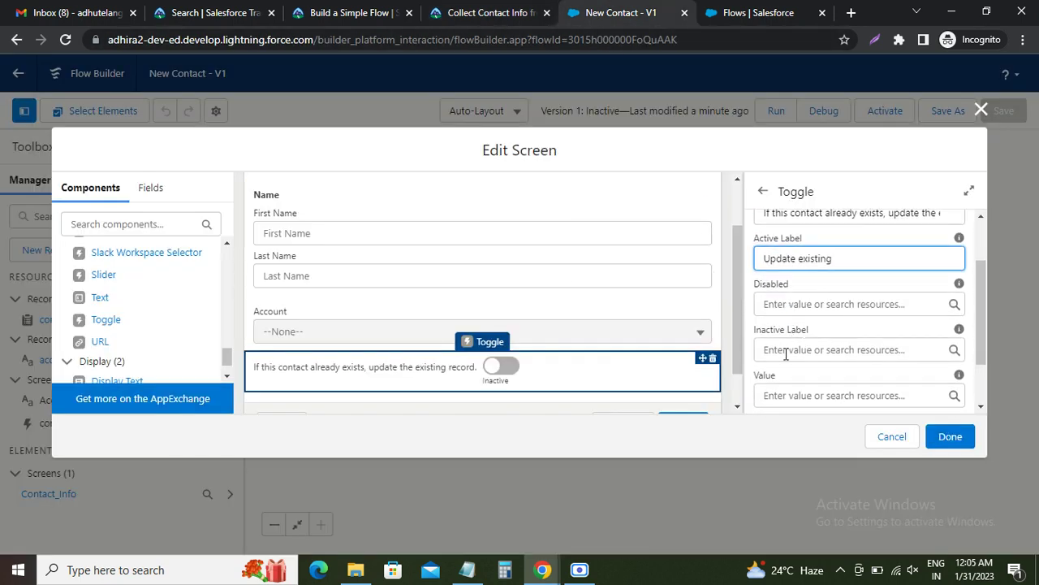
left_click(785, 351)
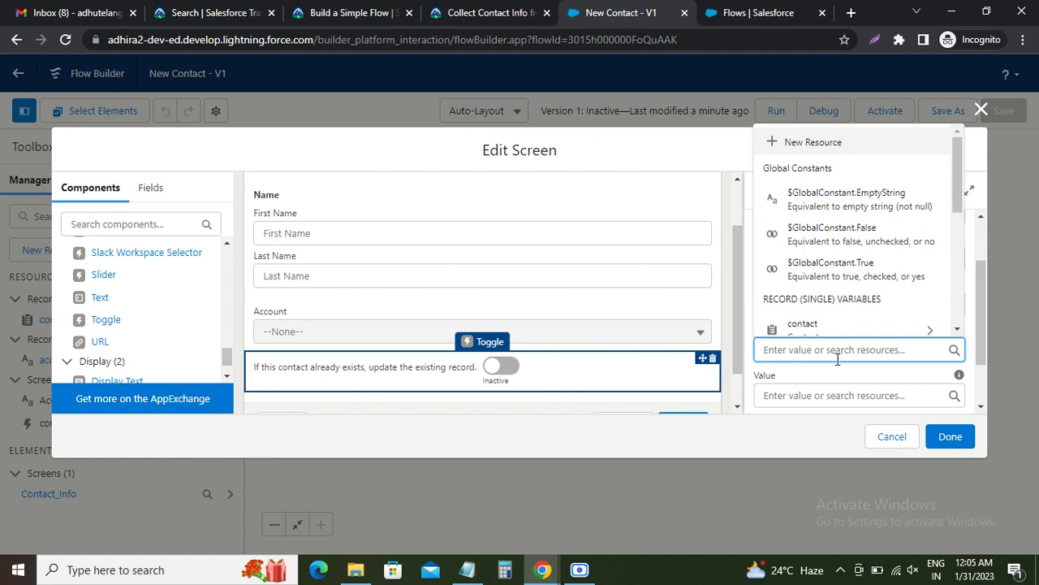
key("ctrl+v")
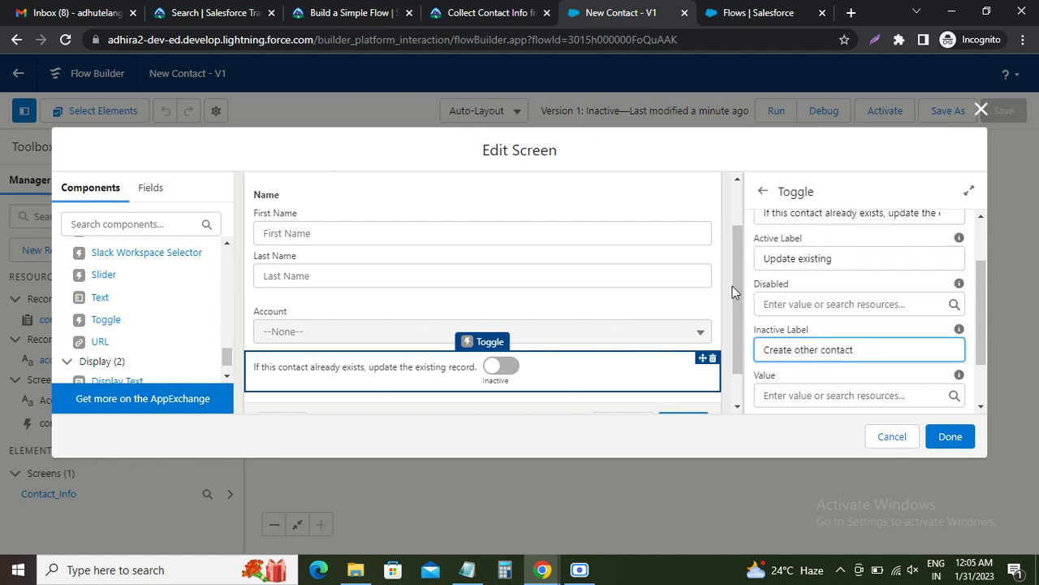
Check the toggle's Manually assign variables setting in its Advanced options against the "unchecked" value in the Trailhead table
left_click(485, 12)
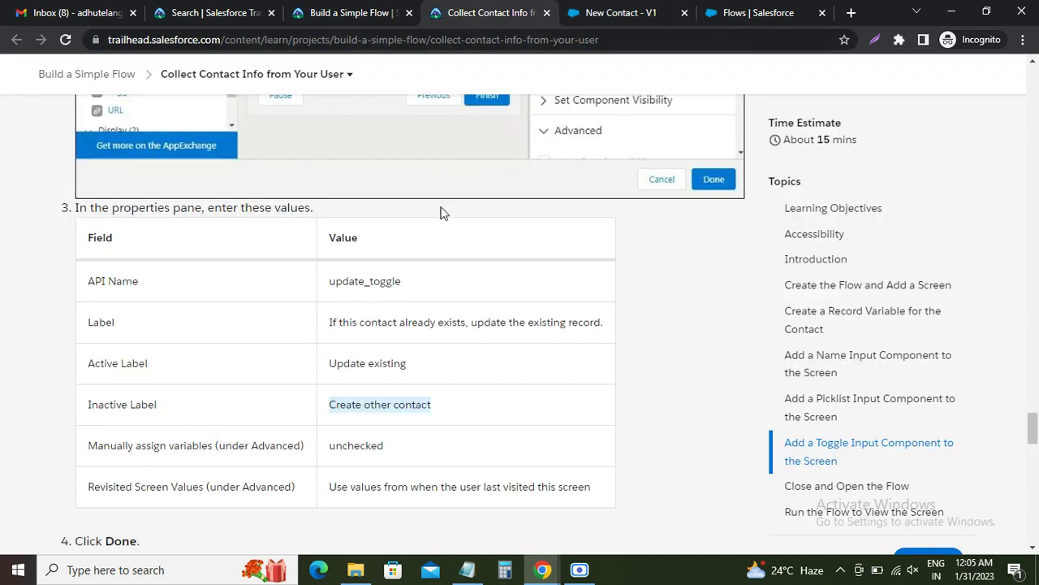
scroll(417, 257, "down", 3)
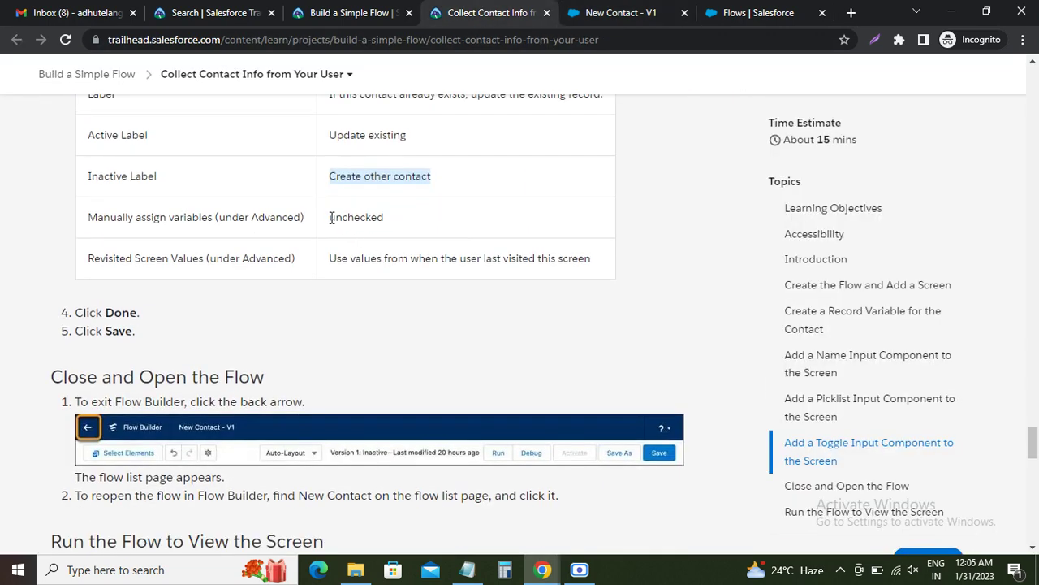
left_click_drag(332, 217, 413, 217)
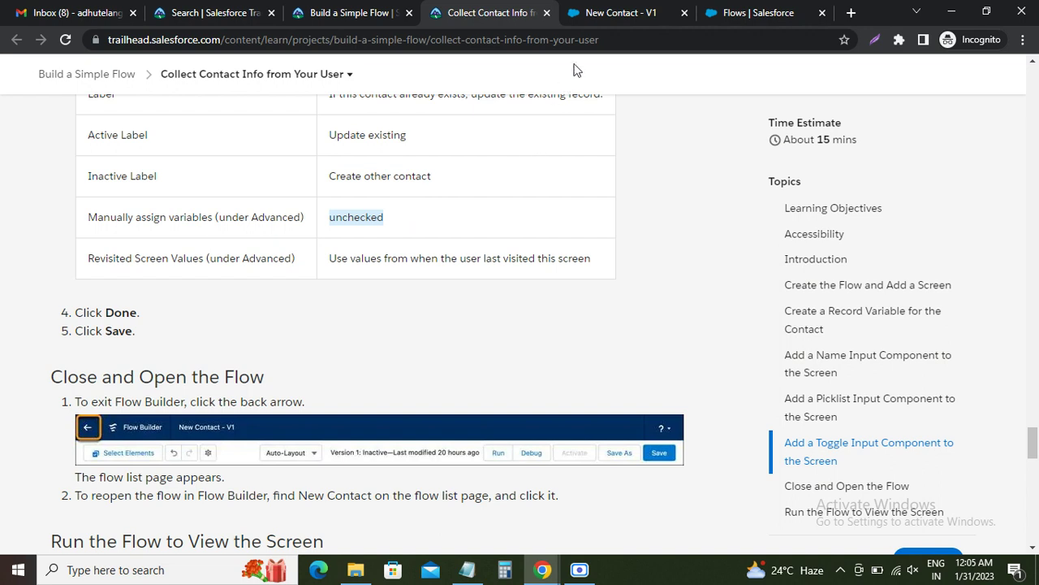
left_click(589, 18)
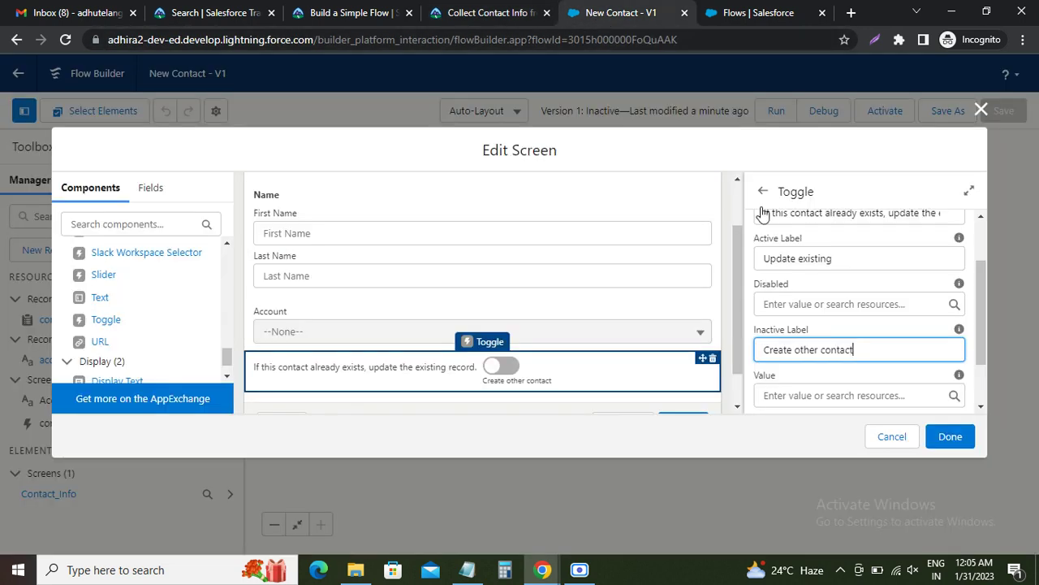
scroll(820, 333, "down", 2)
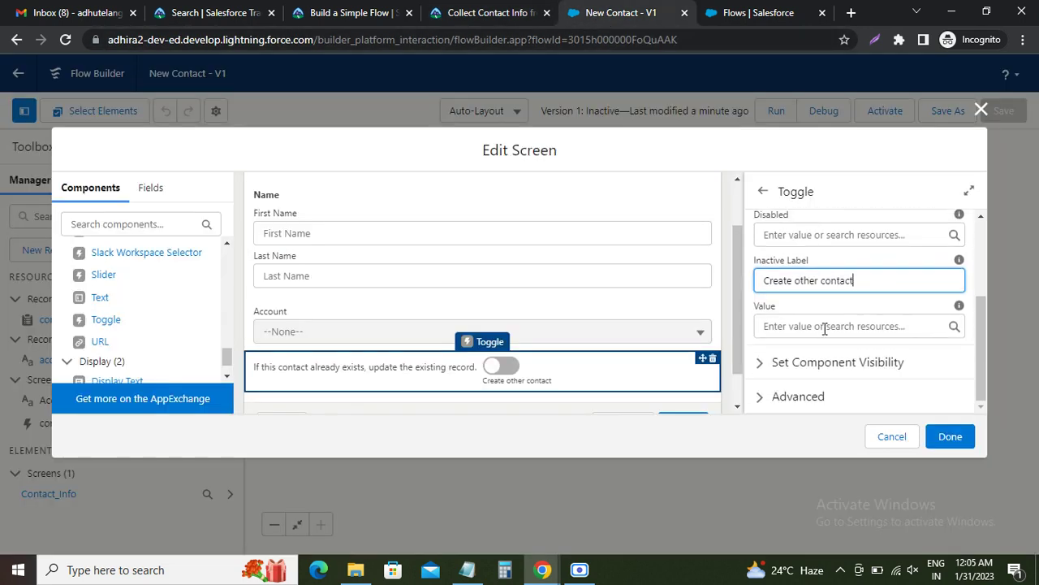
left_click(771, 397)
scroll(814, 358, "down", 2)
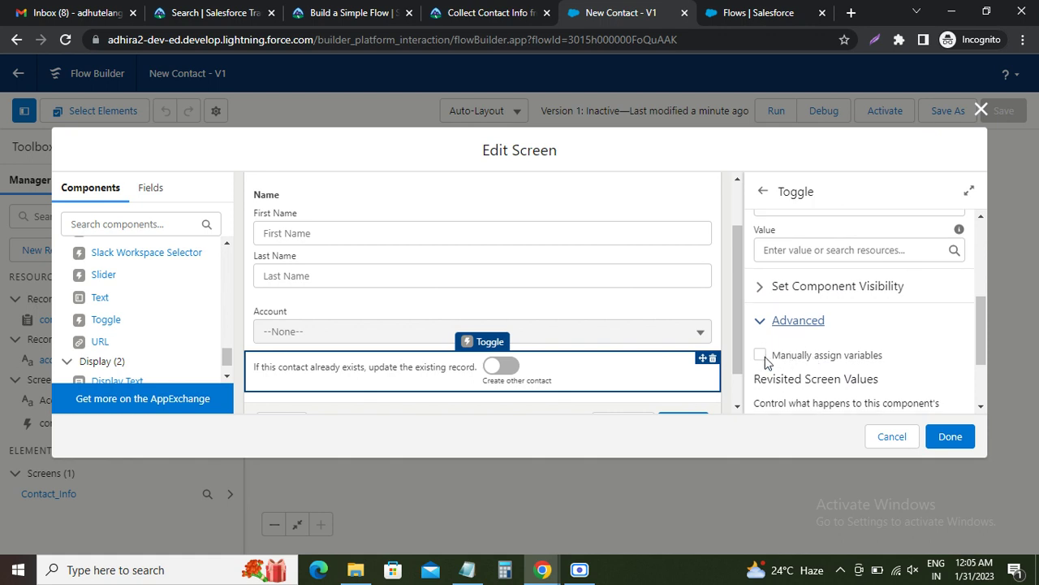
Compare the toggle's Revisited Screen Values option with Trailhead's "Use values from when the user last visited this screen"
left_click(497, 15)
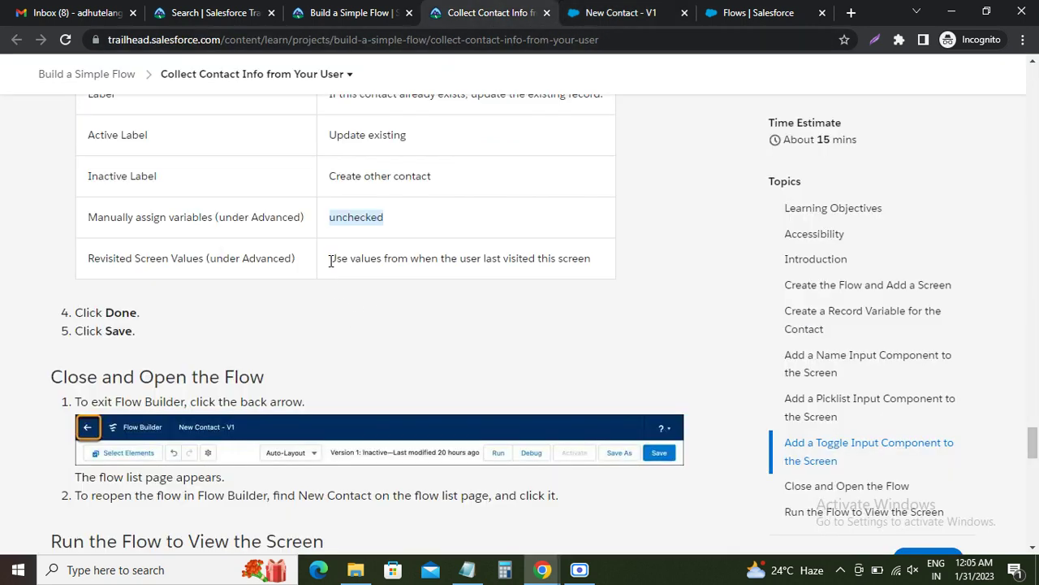
left_click_drag(330, 261, 592, 259)
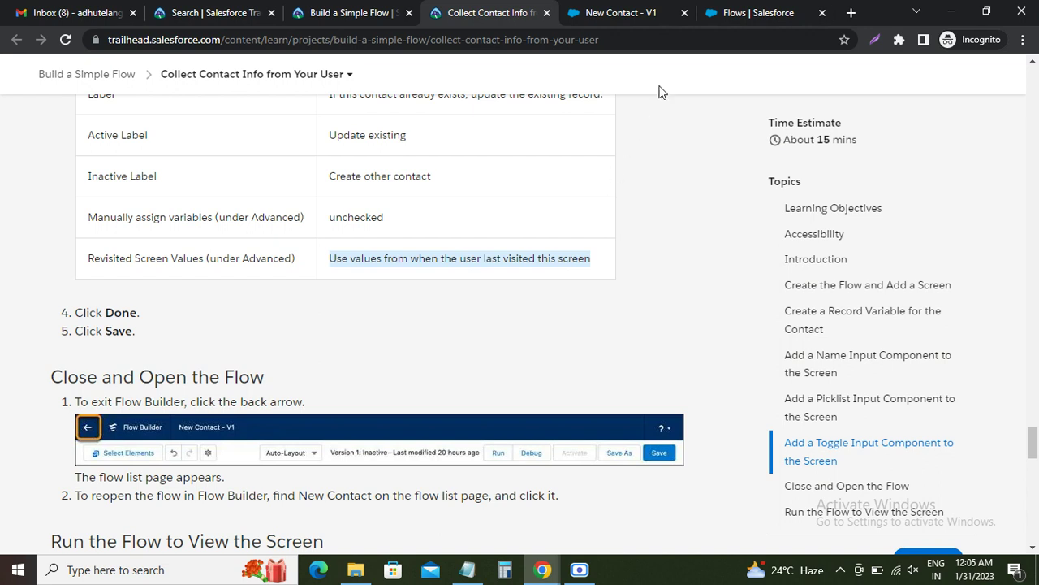
left_click(645, 13)
scroll(789, 294, "down", 3)
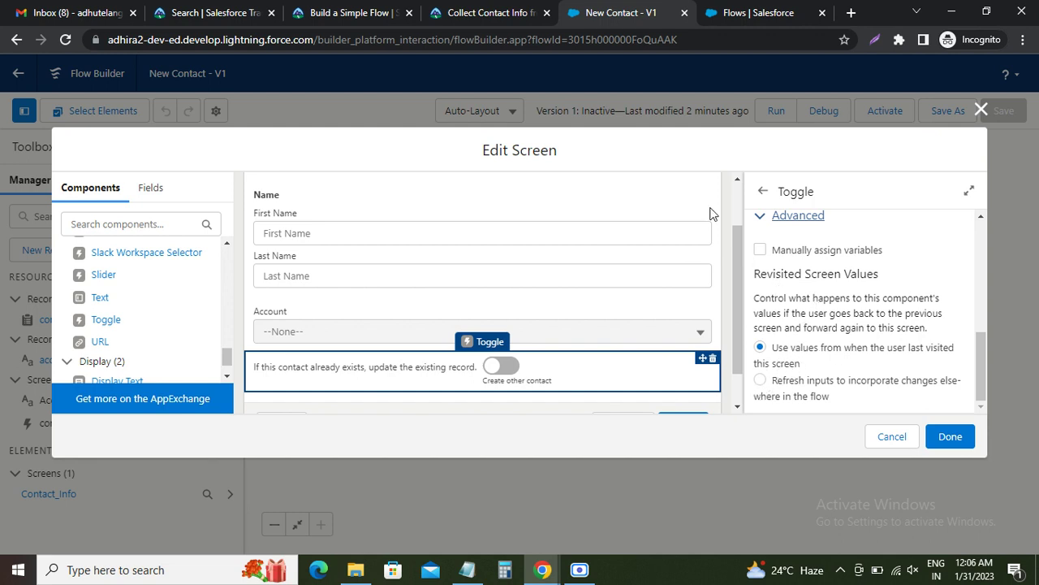
Accept the Contact Info screen edits and save the New Contact flow, following instructions 4 and 5 on Trailhead
left_click(503, 16)
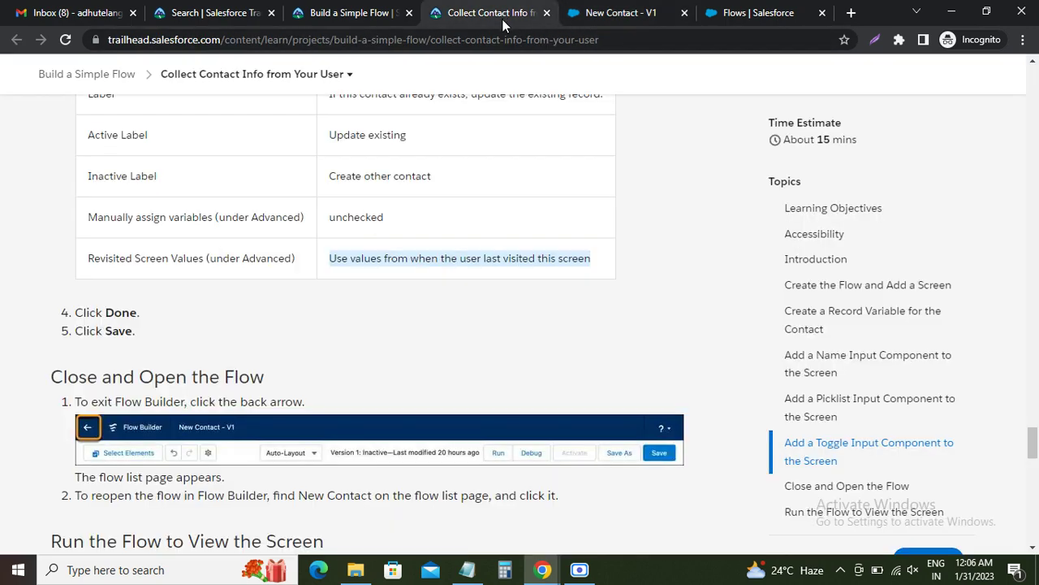
left_click(632, 14)
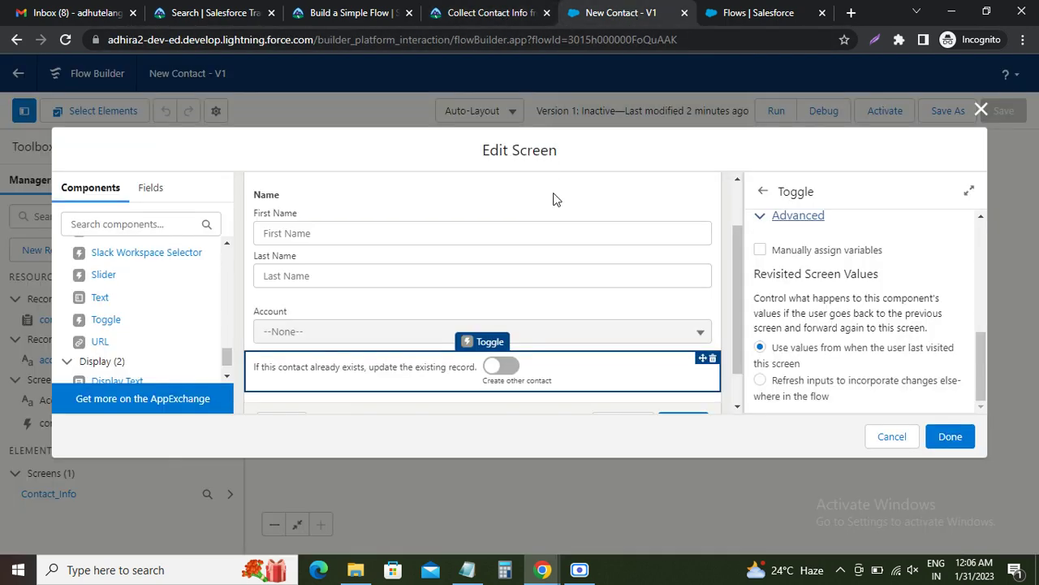
left_click(949, 438)
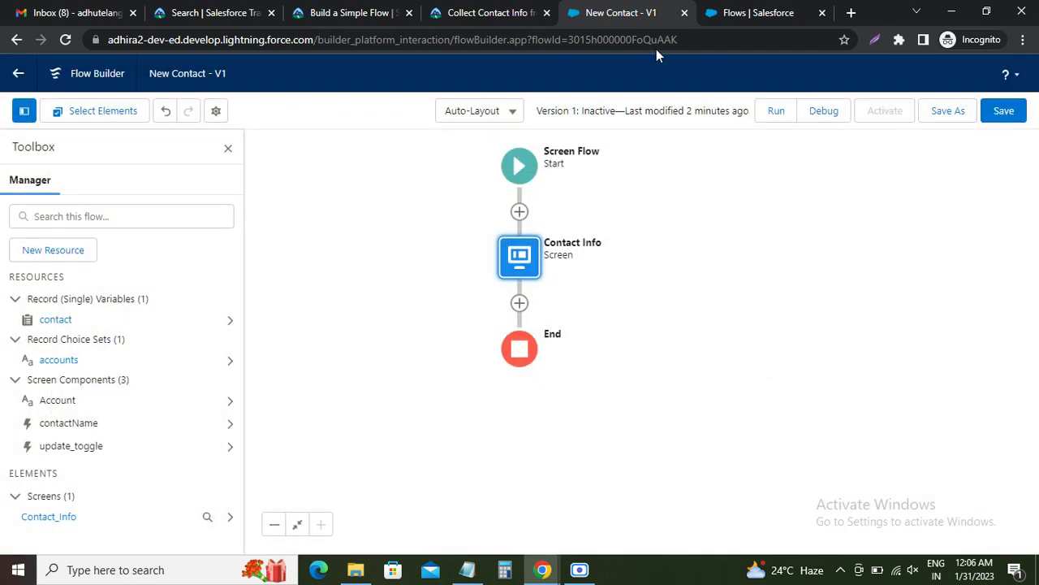
left_click(494, 12)
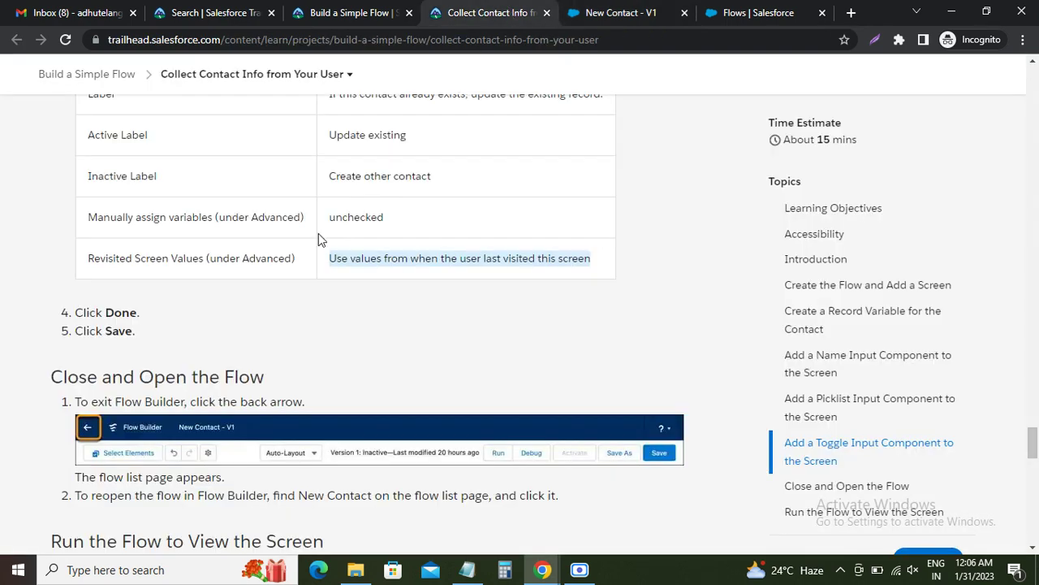
left_click(636, 14)
left_click(1004, 111)
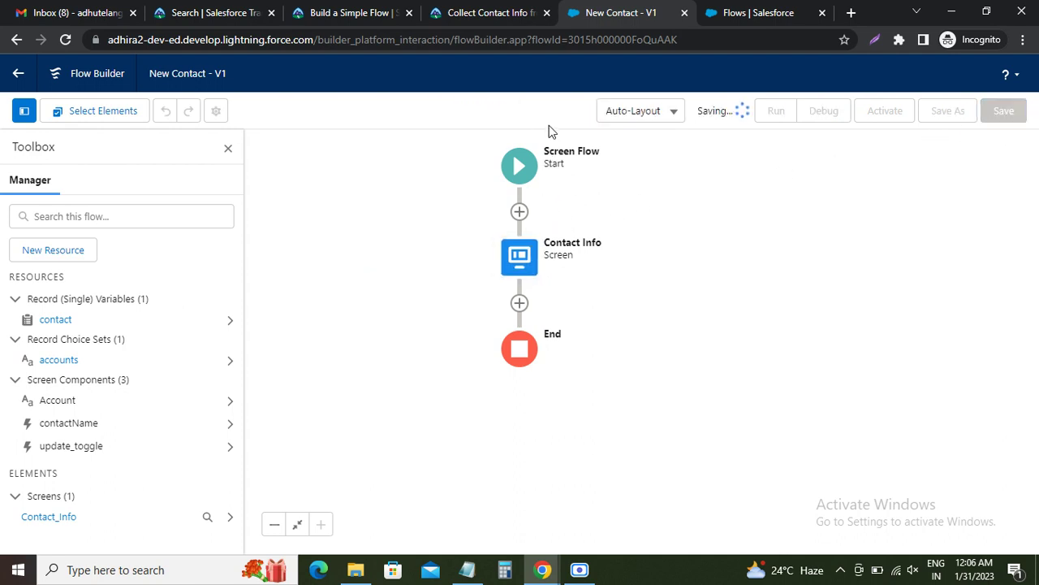
Consult the "Close and Open the Flow" section on Trailhead and exit Flow Builder to the Flows list in Setup
left_click(500, 12)
scroll(98, 195, "down", 3)
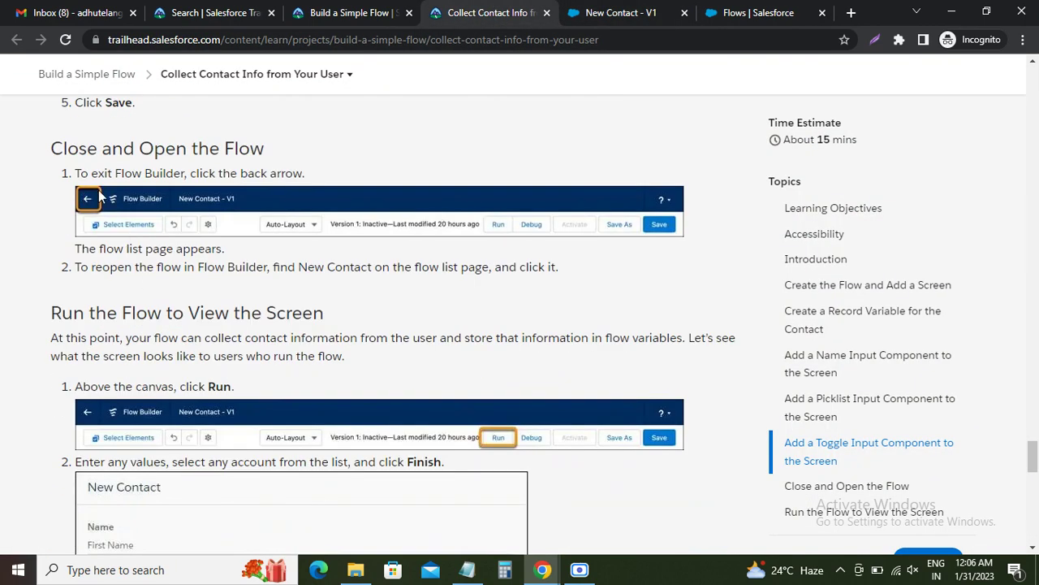
left_click_drag(63, 148, 278, 154)
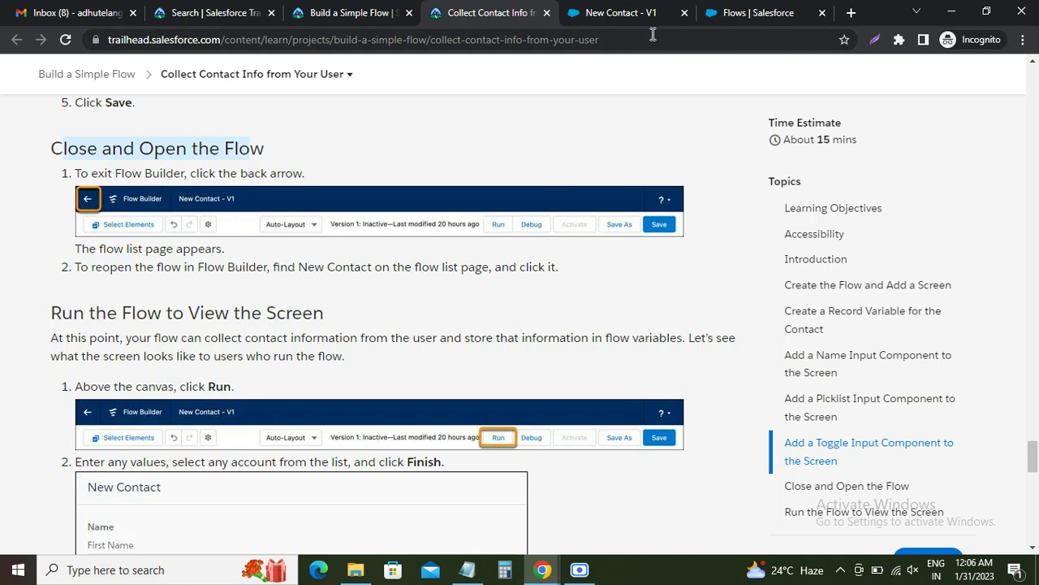
left_click(621, 13)
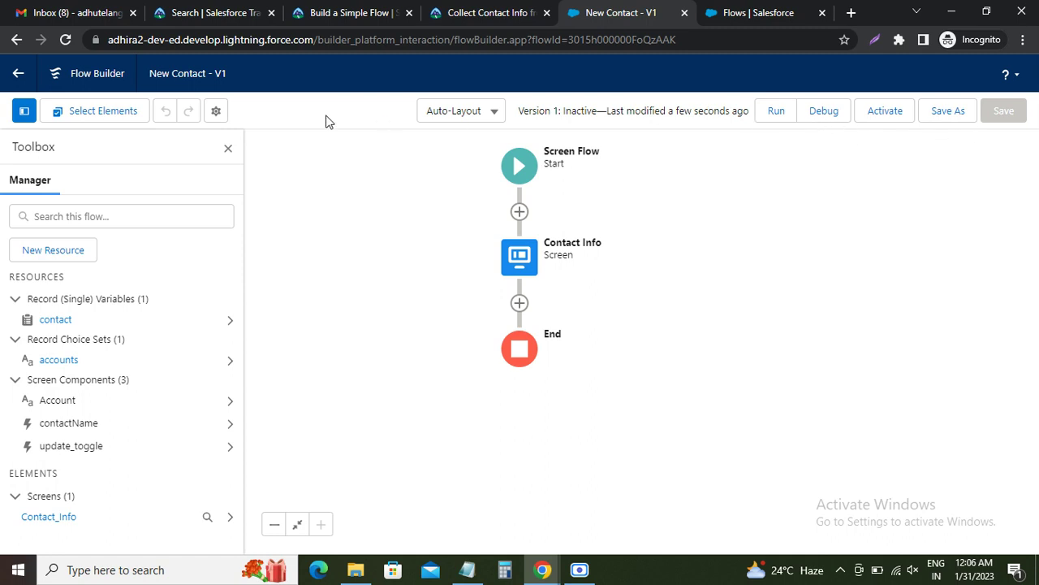
left_click(17, 75)
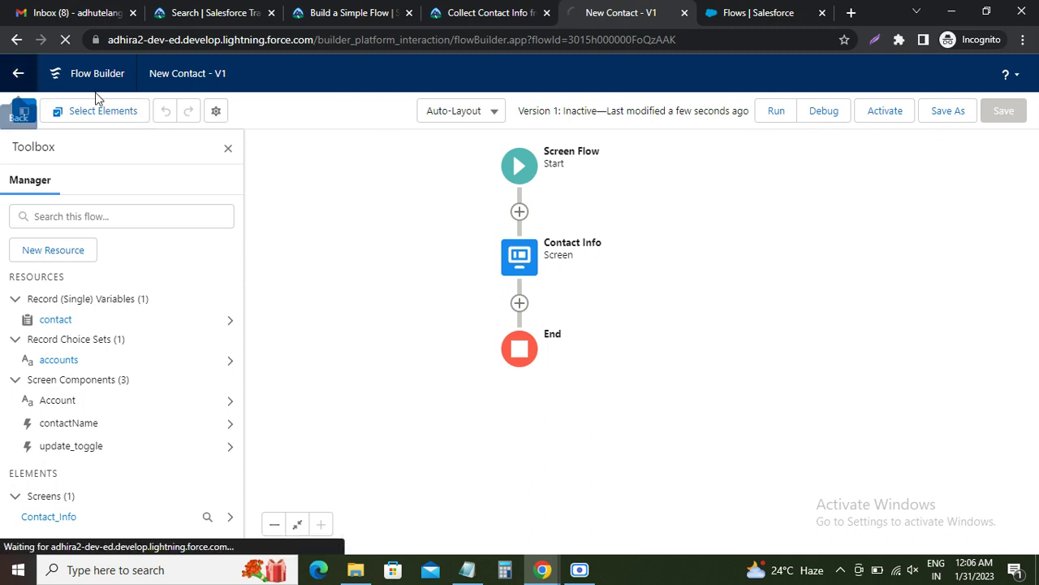
left_click(507, 14)
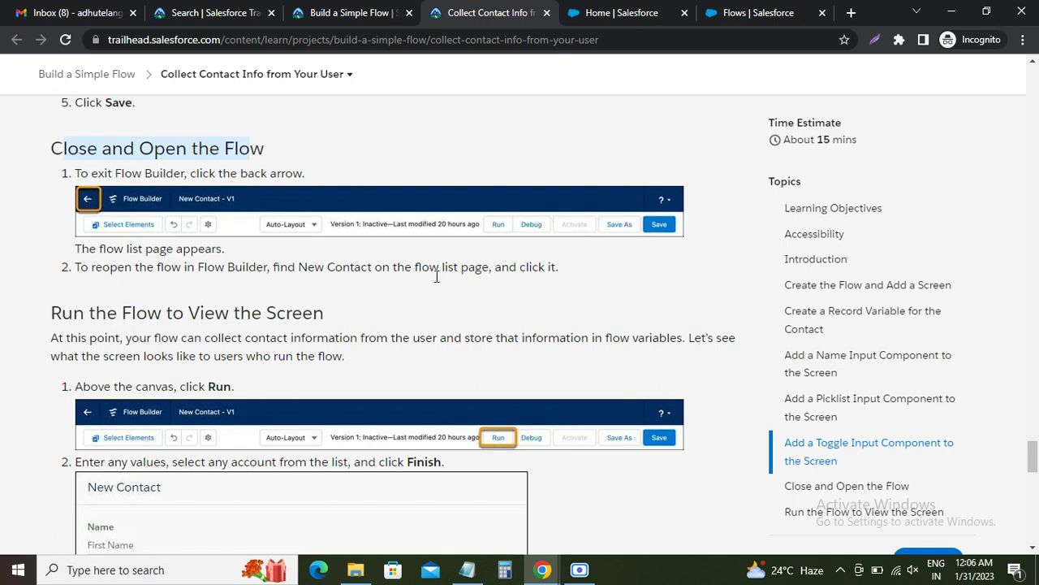
left_click(605, 15)
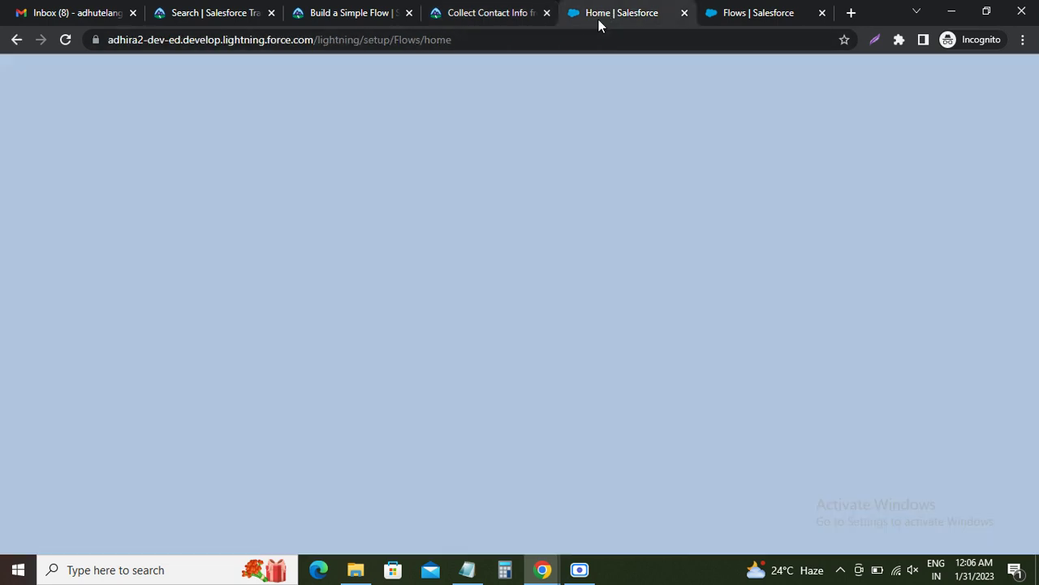
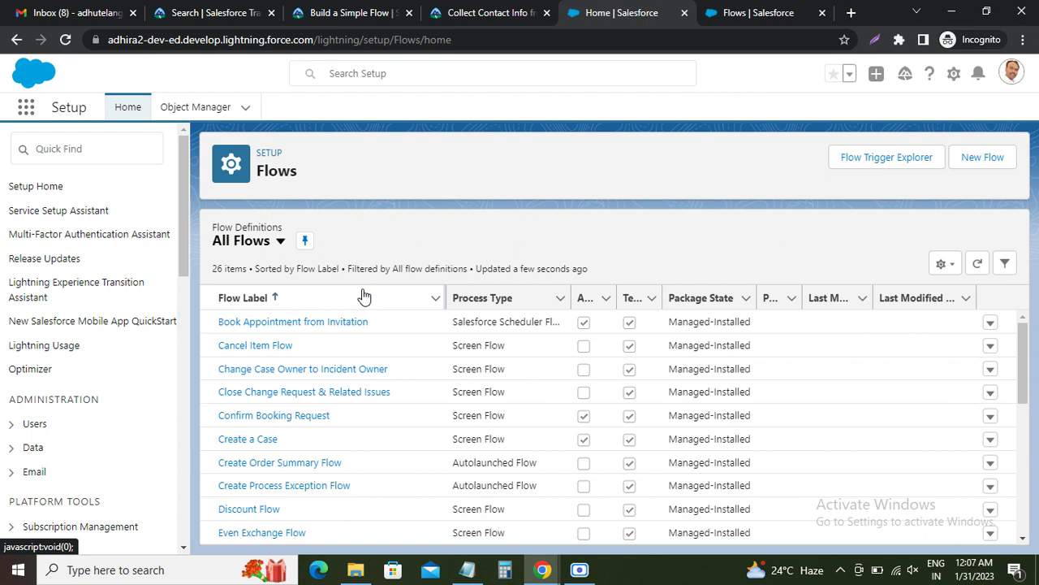
Find New Contact in the Flows list as Trailhead instructs and reopen it in Flow Builder
left_click(455, 13)
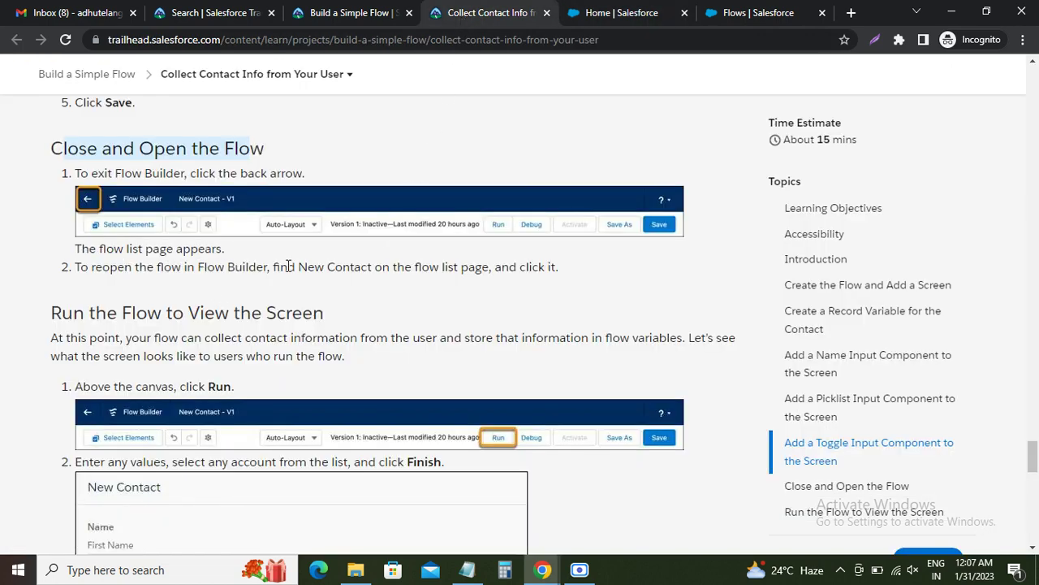
left_click_drag(302, 267, 370, 267)
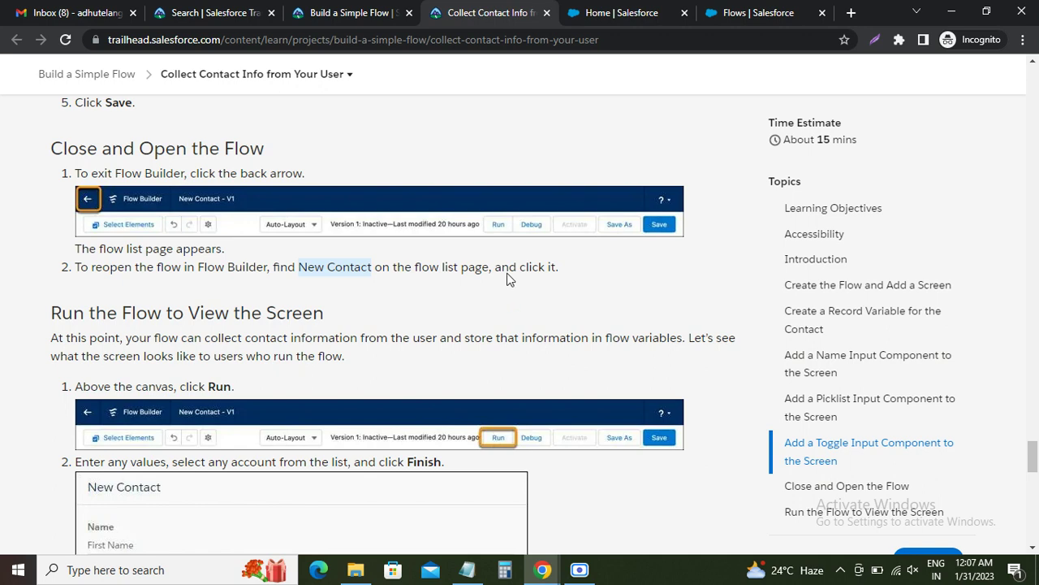
left_click(590, 13)
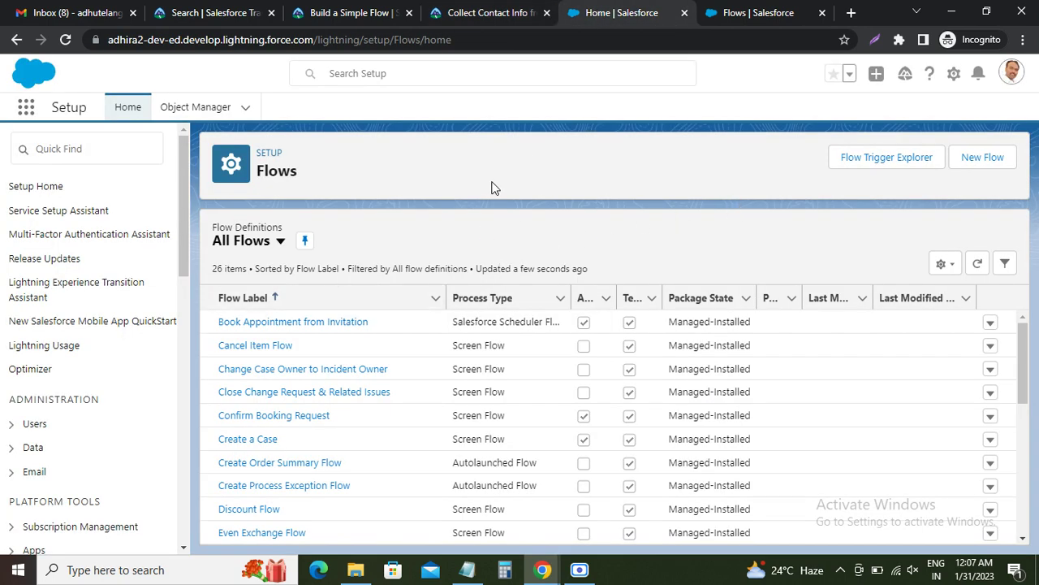
key("ctrl+f")
type("New Contact")
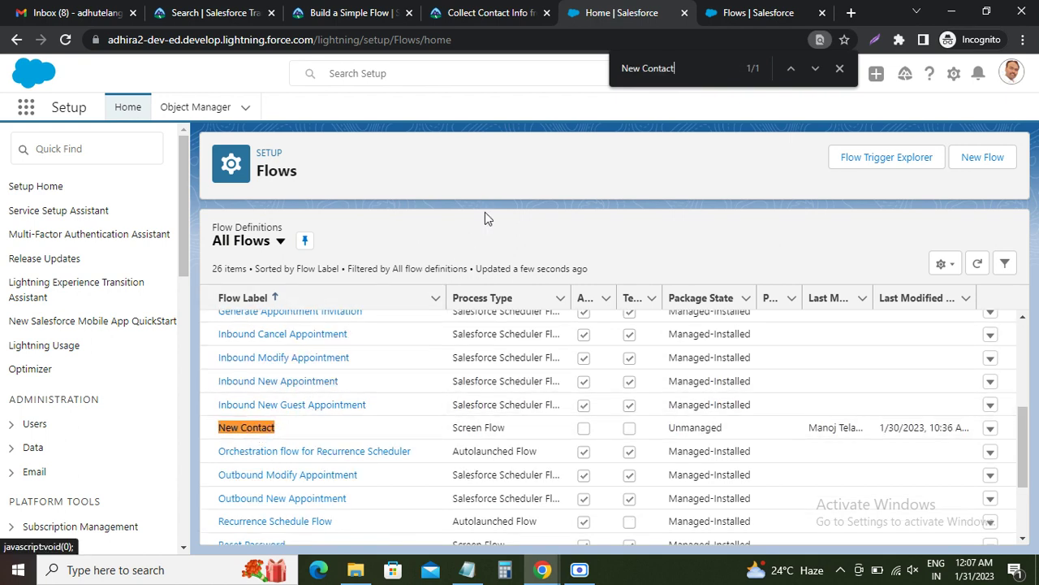
left_click(478, 13)
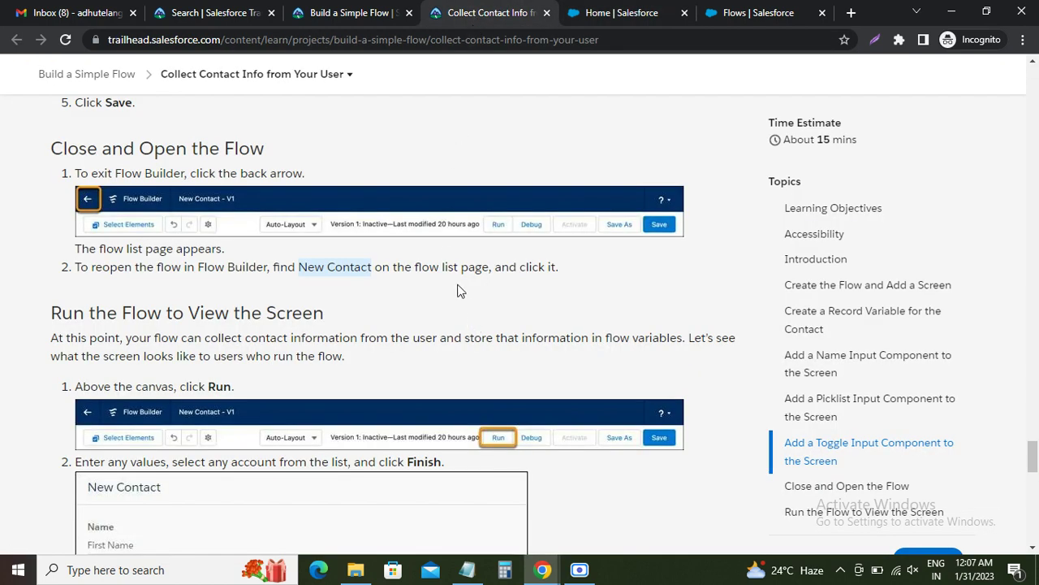
left_click(593, 12)
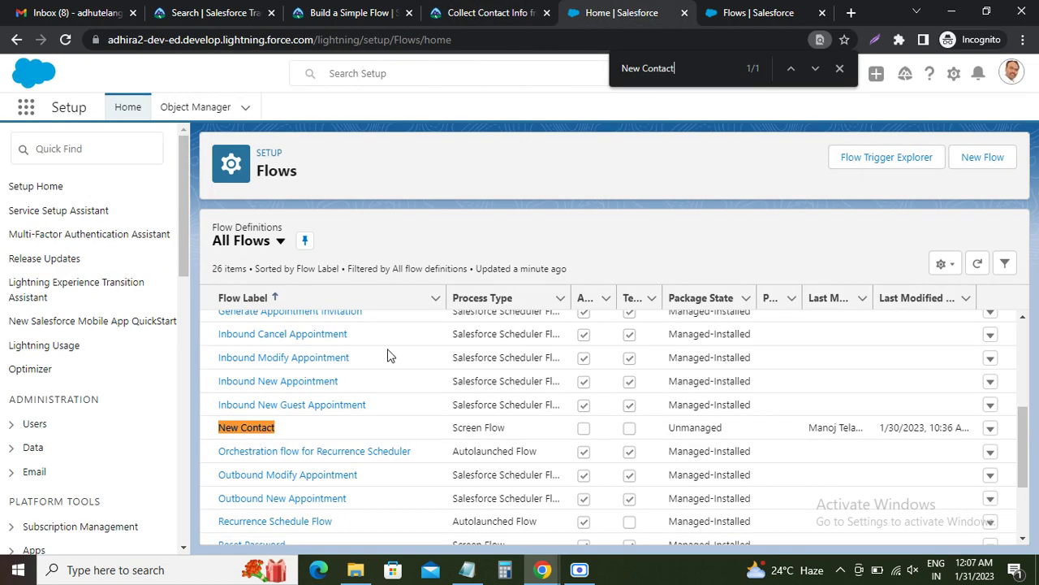
left_click(257, 437)
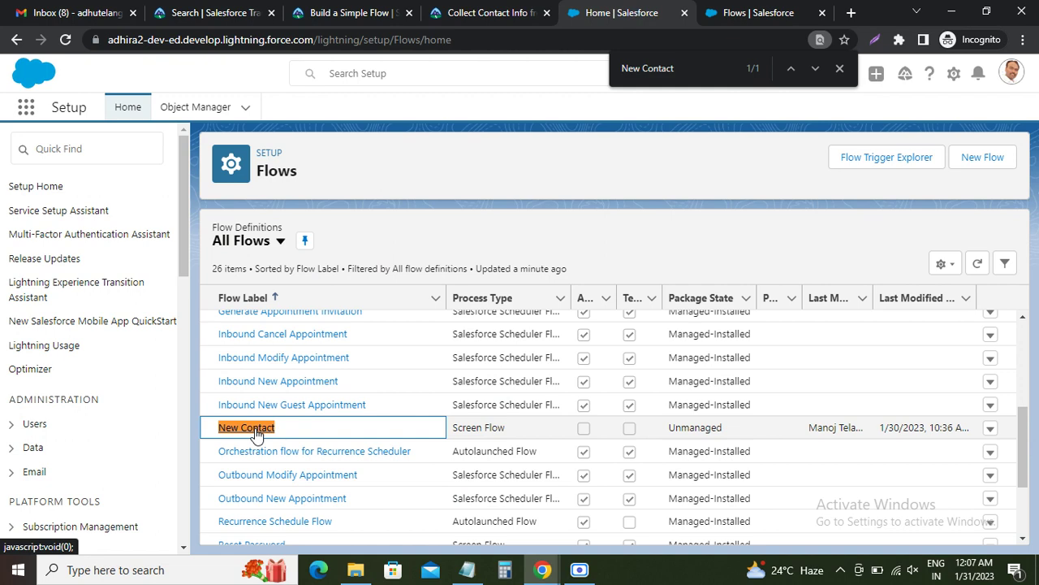
left_click(840, 69)
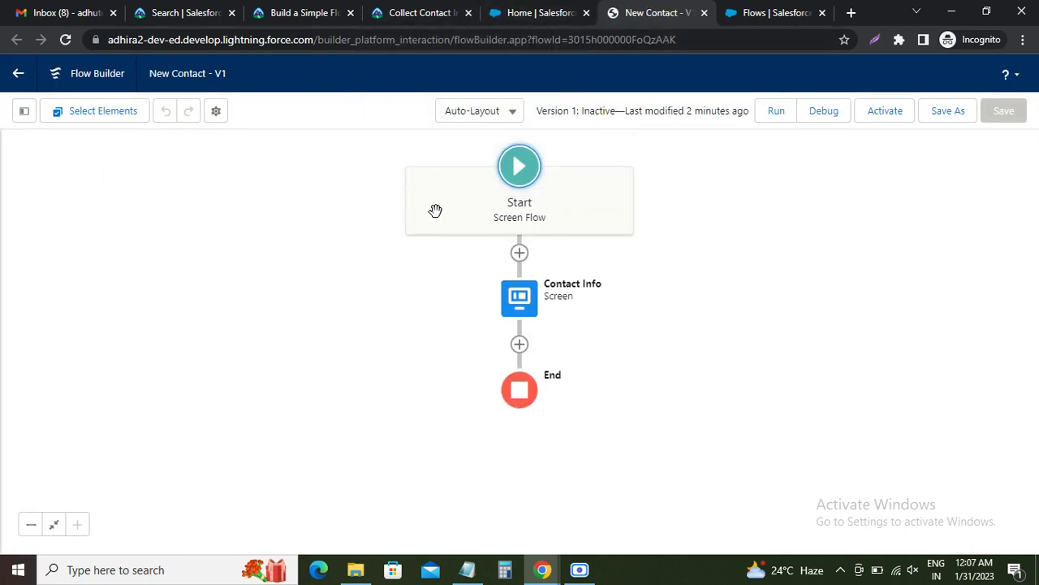
Consult the "Run the Flow to View the Screen" section on Trailhead and run the New Contact flow from Flow Builder
left_click(422, 13)
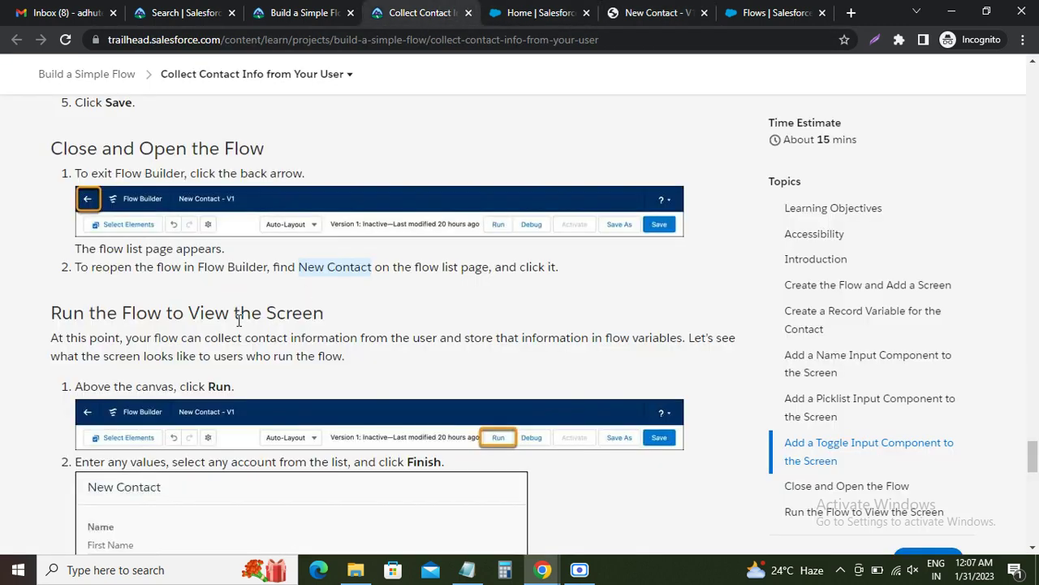
scroll(302, 302, "down", 2)
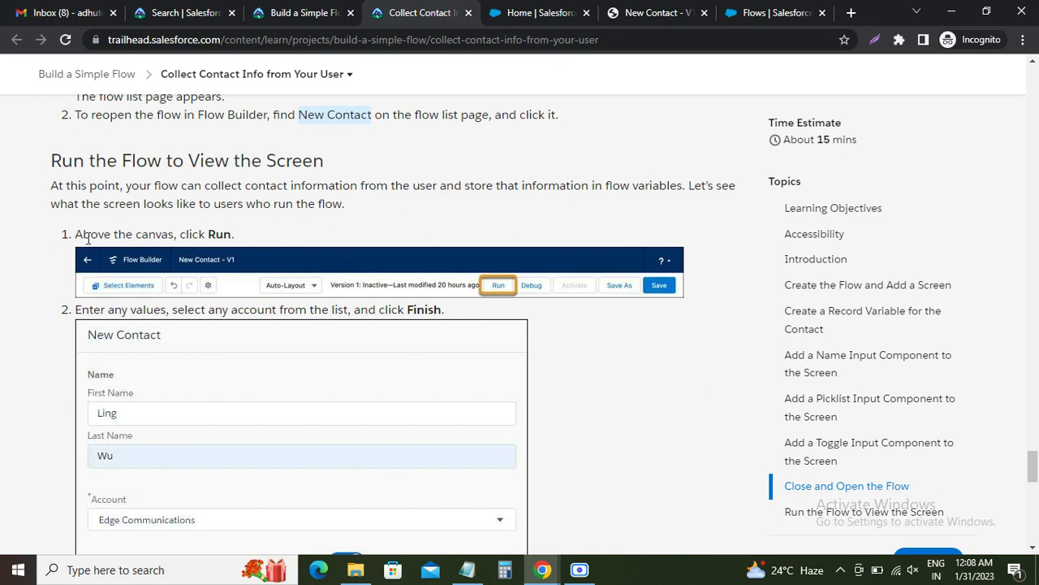
left_click(217, 236)
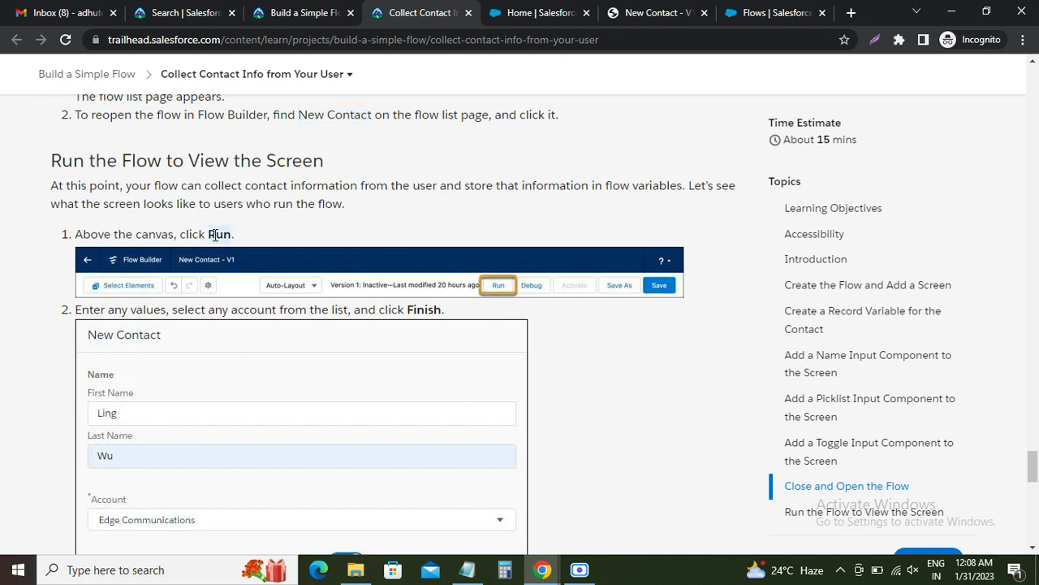
left_click(552, 13)
left_click(656, 12)
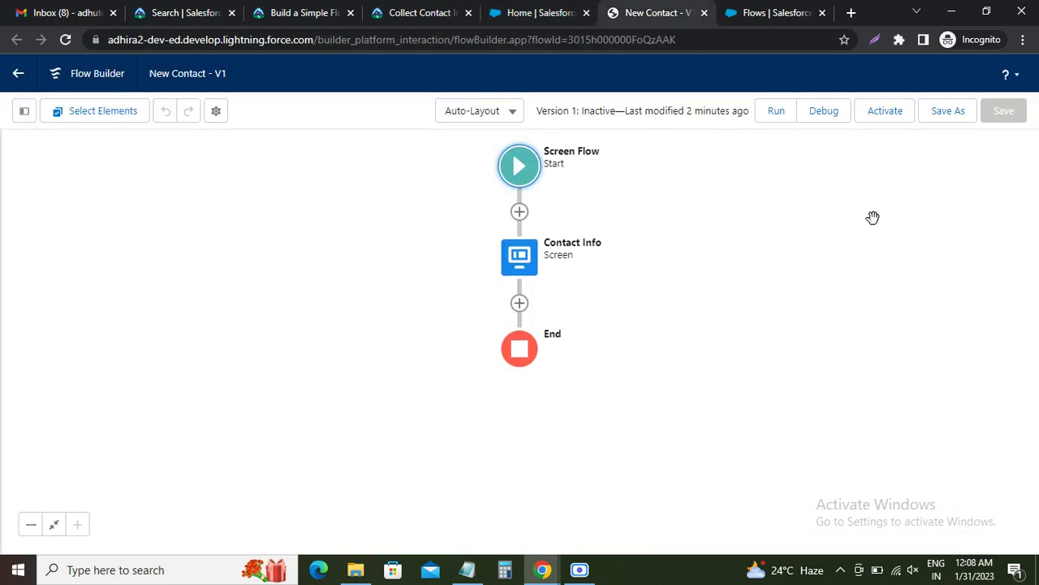
left_click(778, 114)
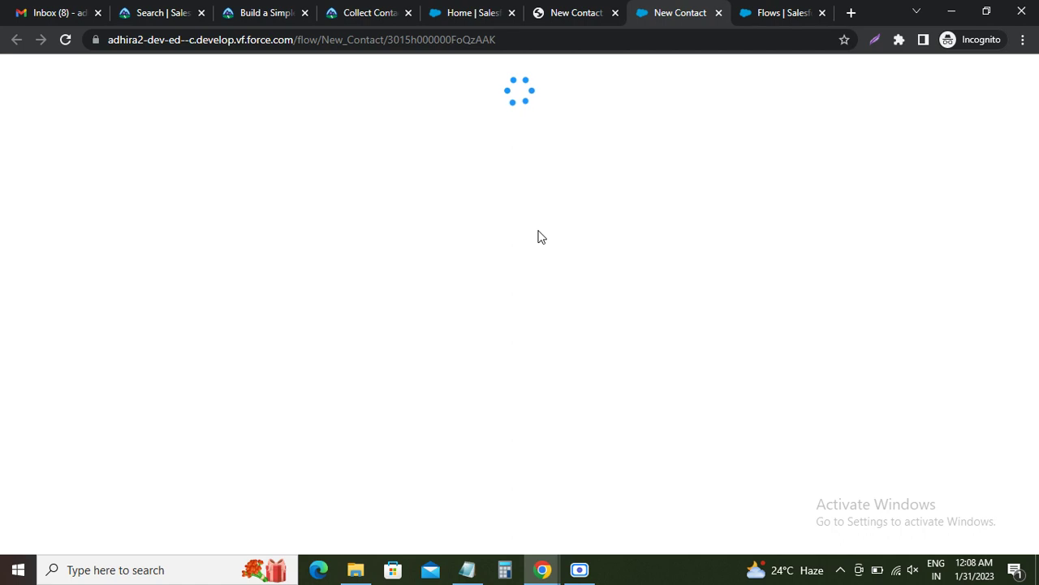
Check instruction 2 for running the flow on Trailhead and select GenePoint as the Account on the running New Contact screen
left_click(375, 12)
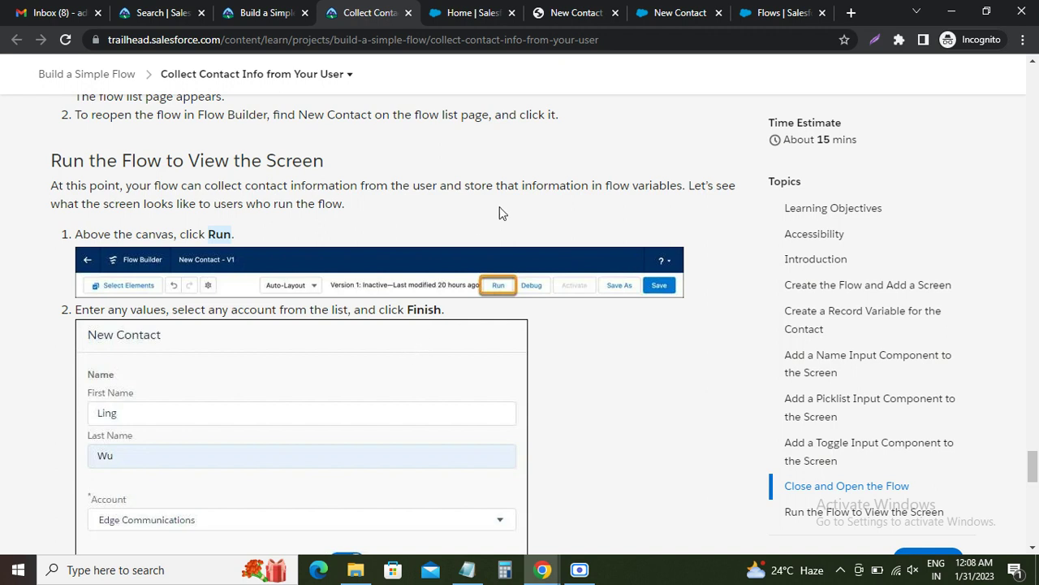
left_click(664, 14)
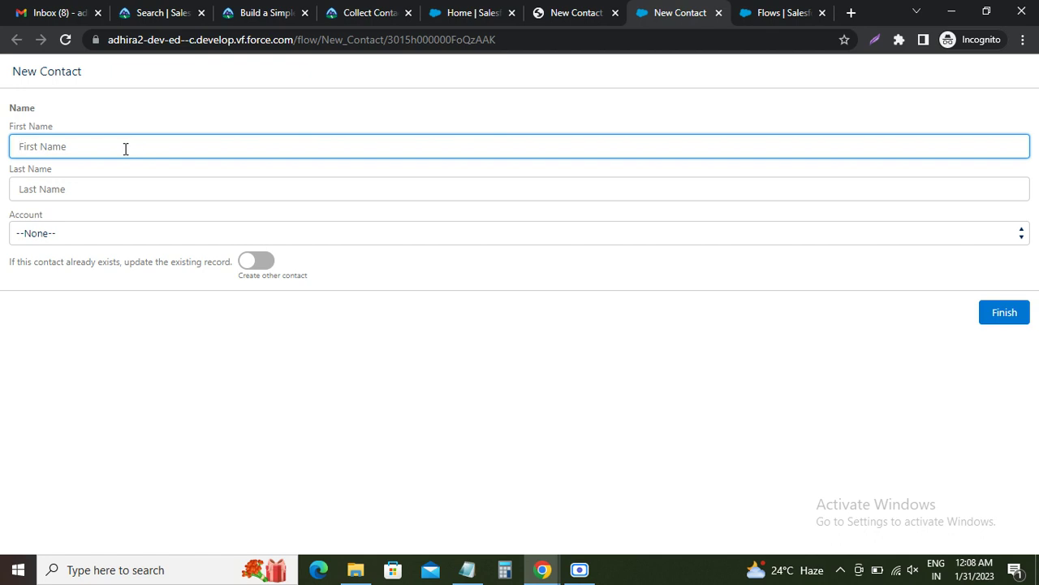
type("A")
key("BackSpace")
left_click(79, 232)
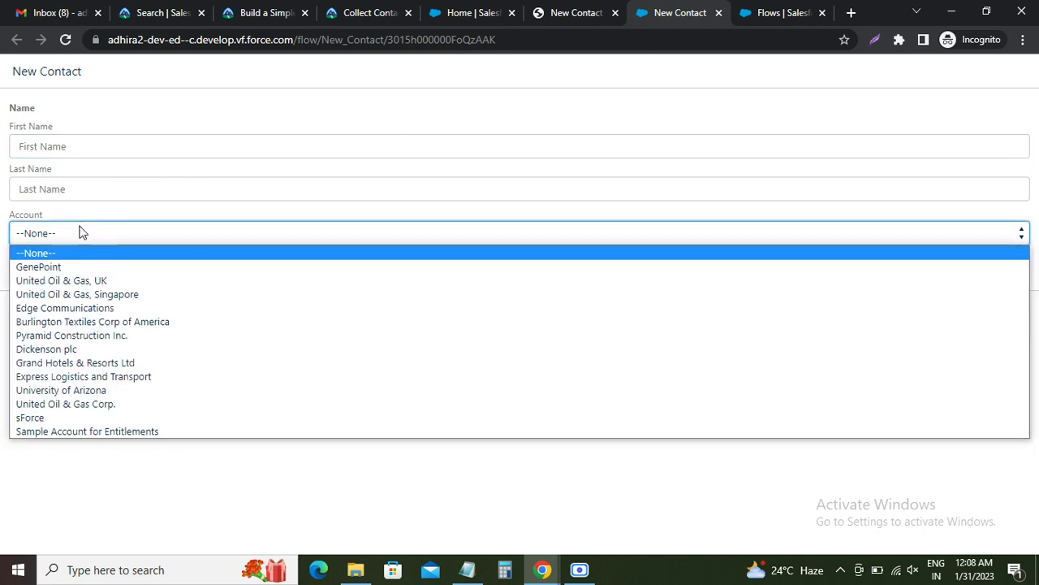
left_click(65, 268)
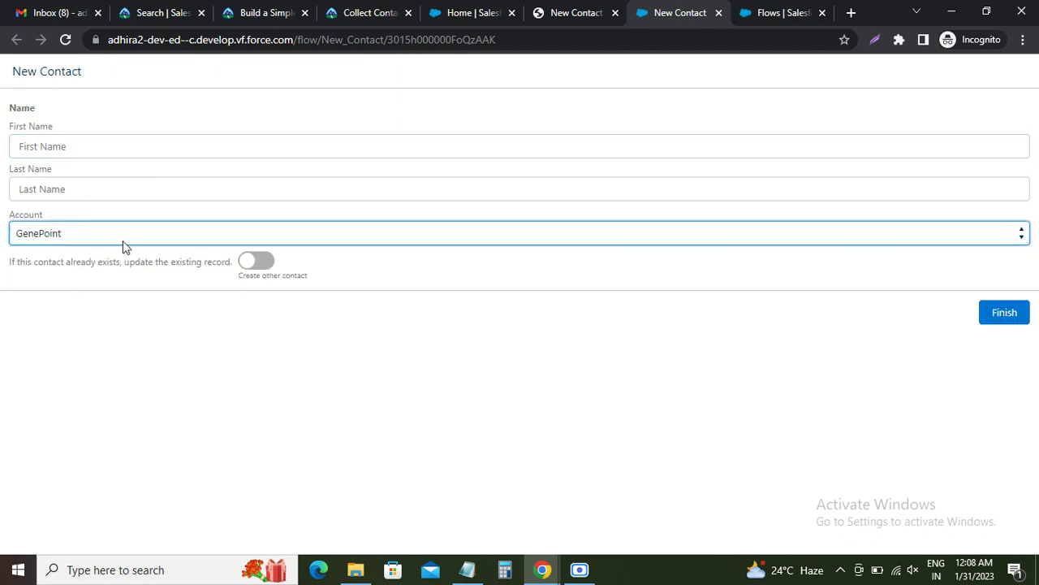
Read the rest of the "Run the Flow to View the Screen" section on Trailhead and return to the running New Contact flow
left_click(370, 13)
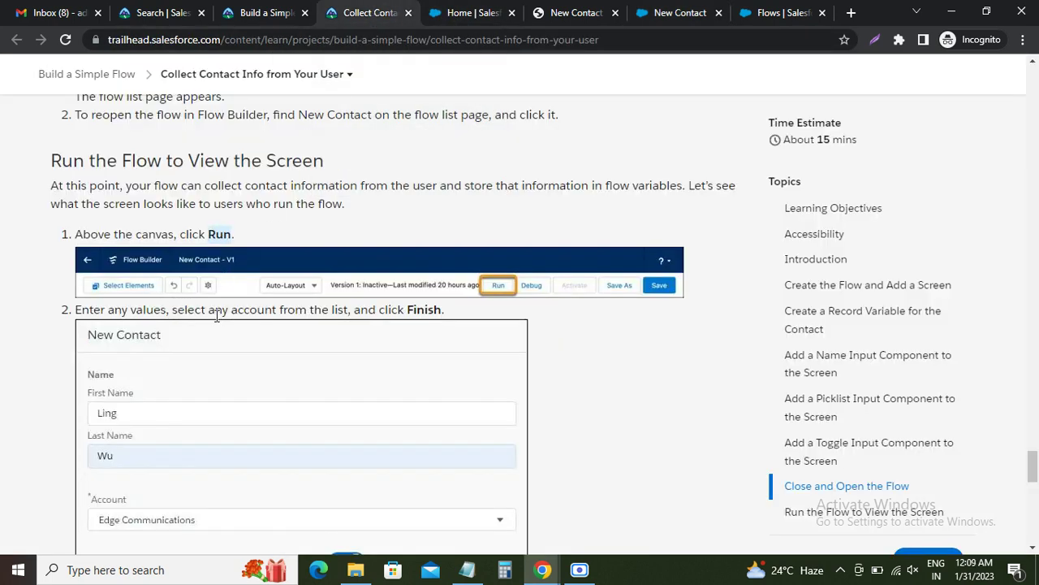
double_click(414, 310)
scroll(355, 241, "down", 2)
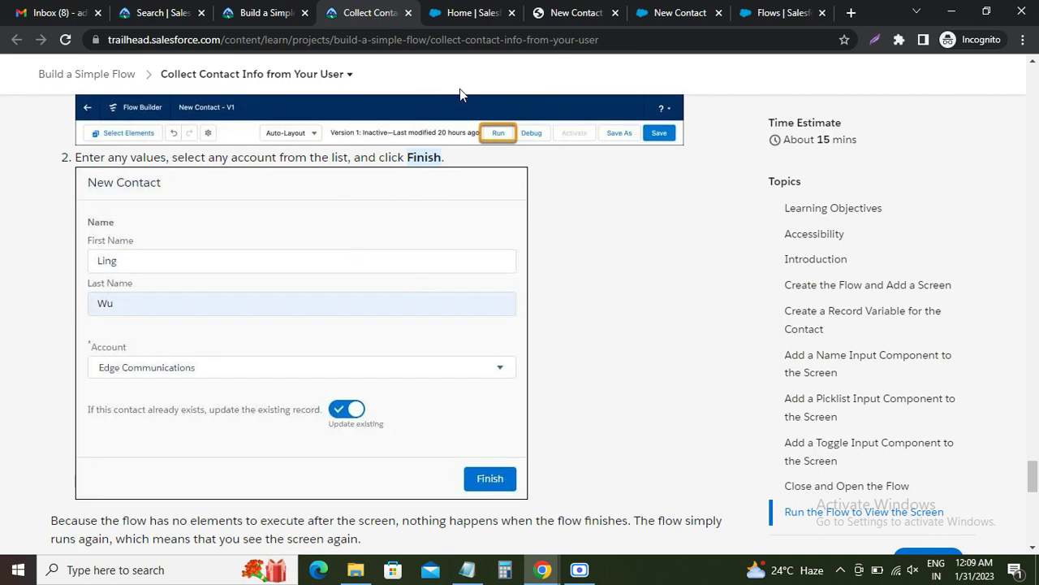
scroll(387, 188, "down", 3)
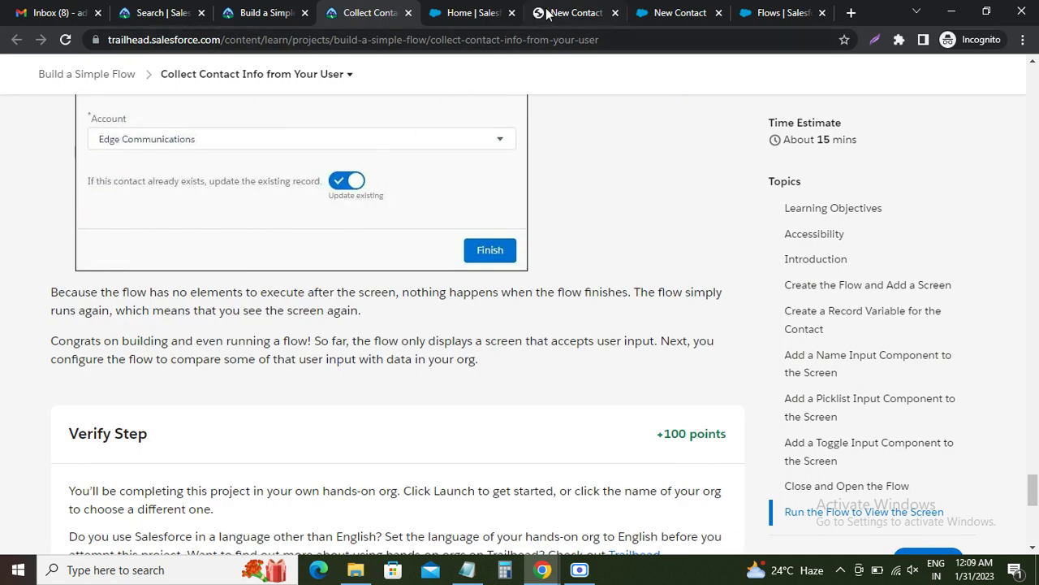
left_click(599, 12)
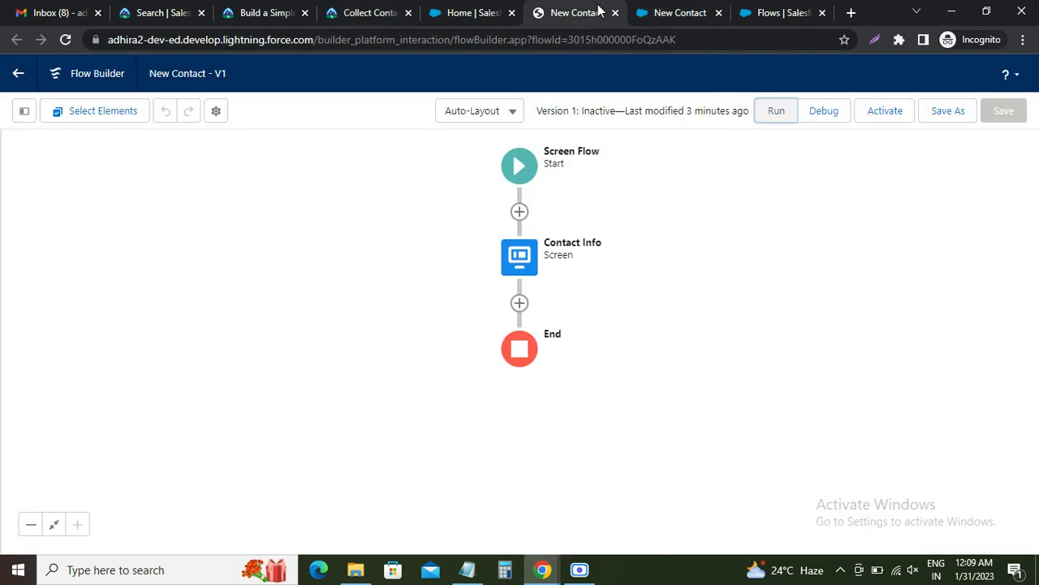
left_click(678, 13)
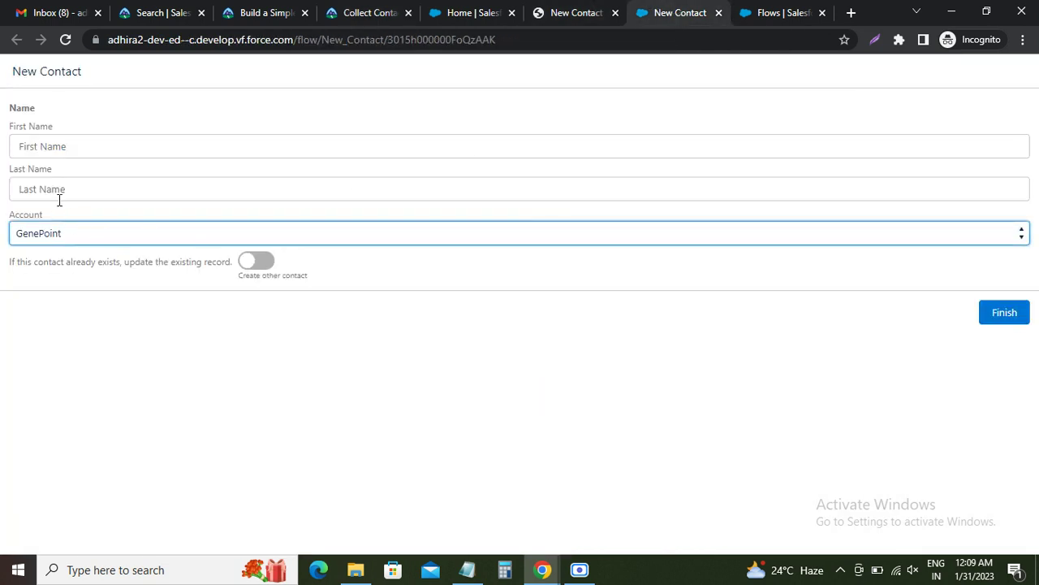
Enter the contact's first and last name on the New Contact screen and finish the flow
left_click(58, 148)
type("Manoj")
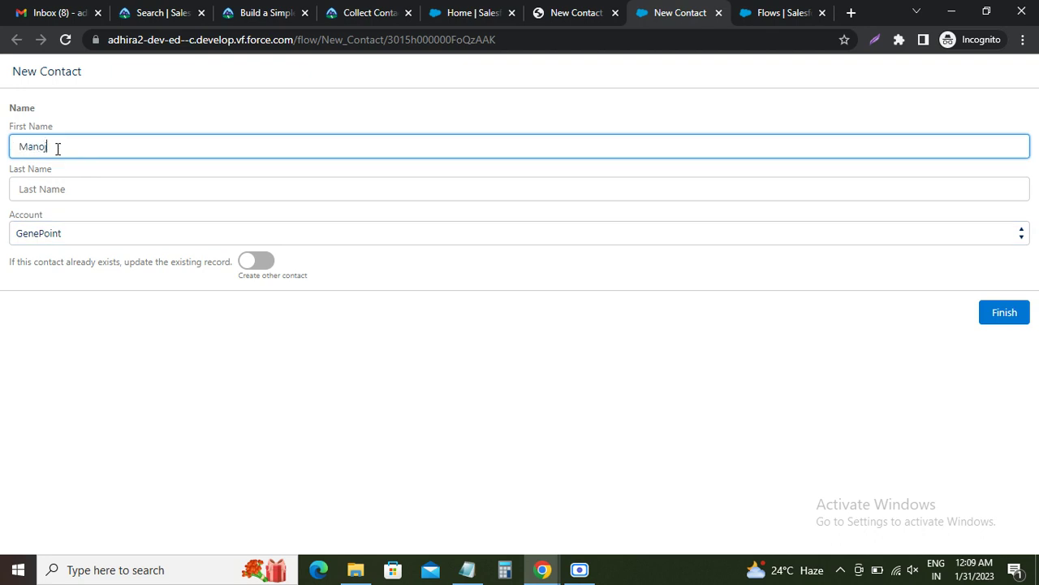
key("Tab")
type("T")
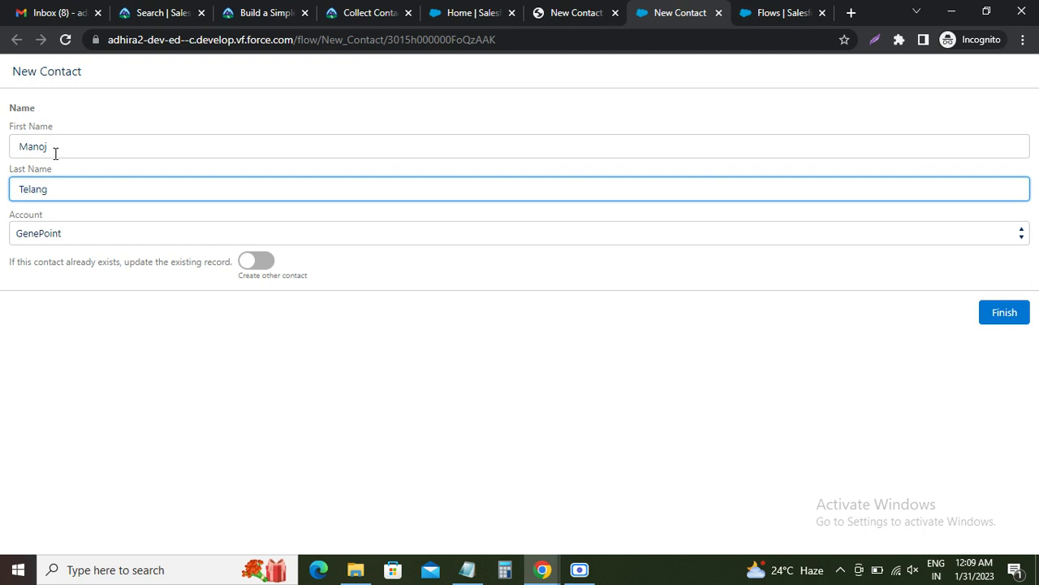
left_click(1000, 314)
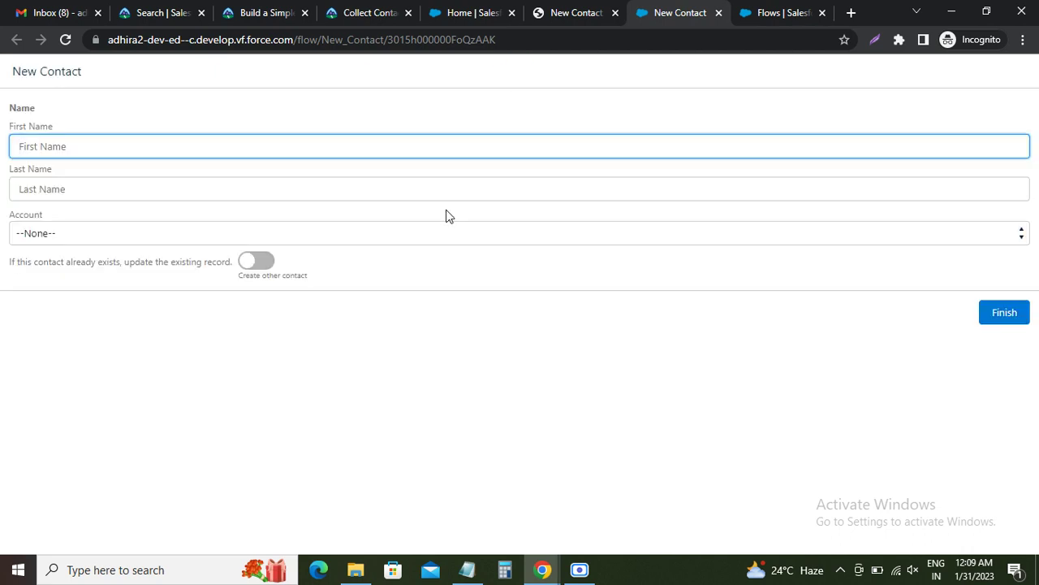
Return to the Trailhead unit "Collect Contact Info from Your User" and verify the step to earn 100 points
left_click(566, 13)
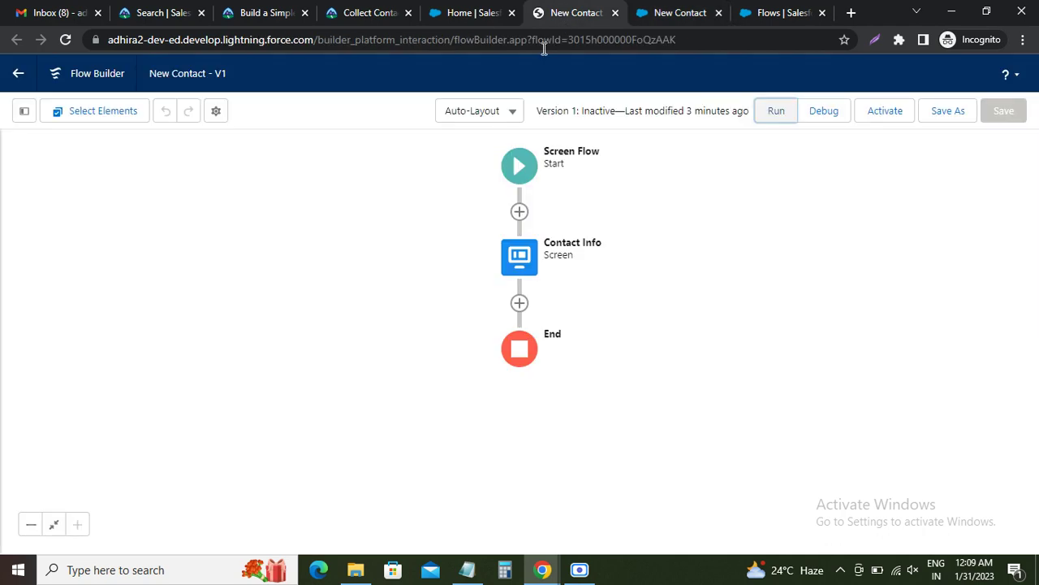
left_click(375, 13)
scroll(171, 339, "down", 2)
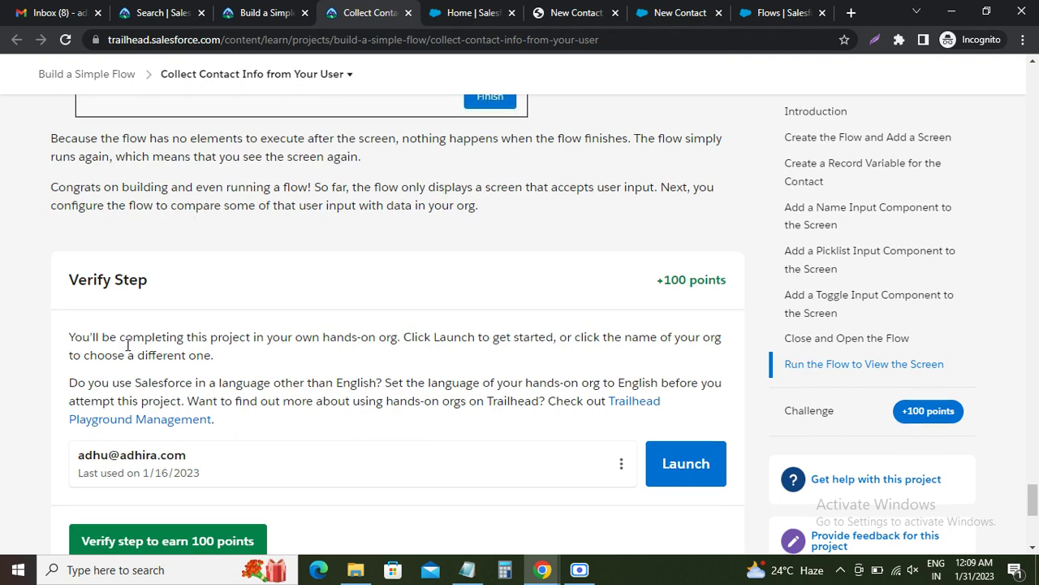
scroll(158, 305, "down", 3)
left_click(118, 239)
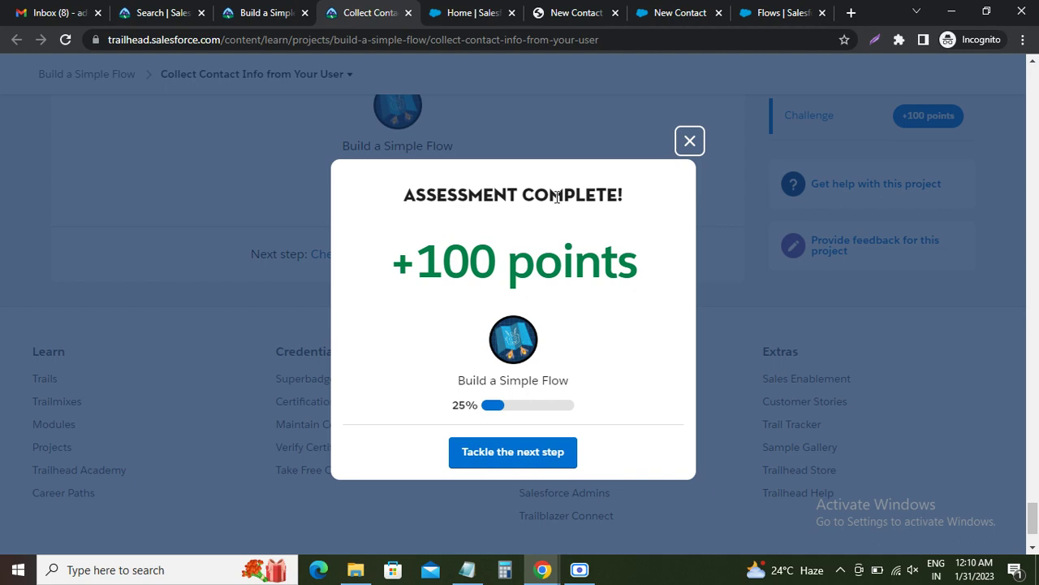
scroll(690, 252, "up", 5)
scroll(718, 251, "up", 10)
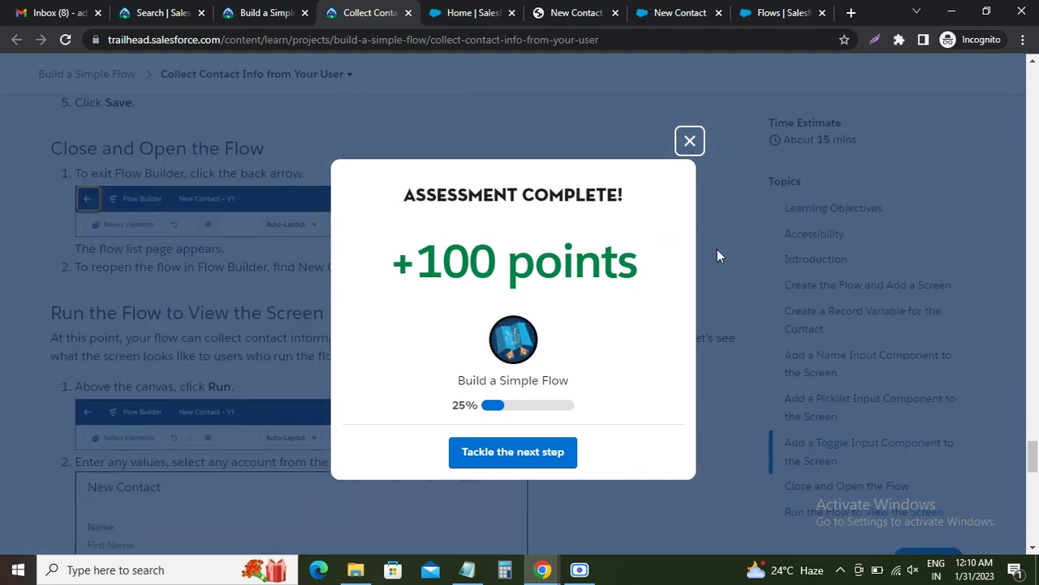
scroll(717, 246, "up", 10)
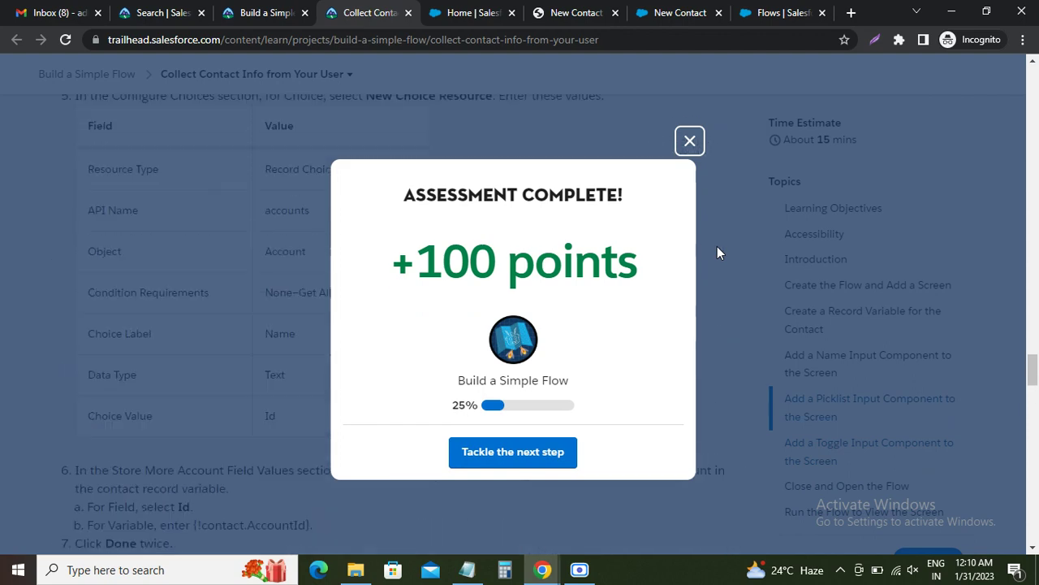
scroll(717, 246, "up", 10)
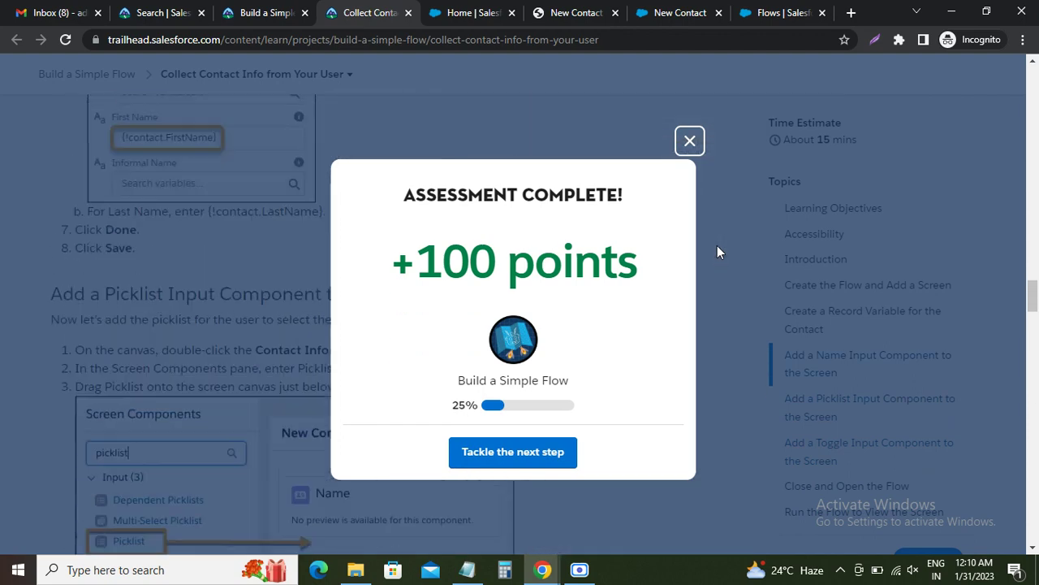
scroll(717, 245, "up", 5)
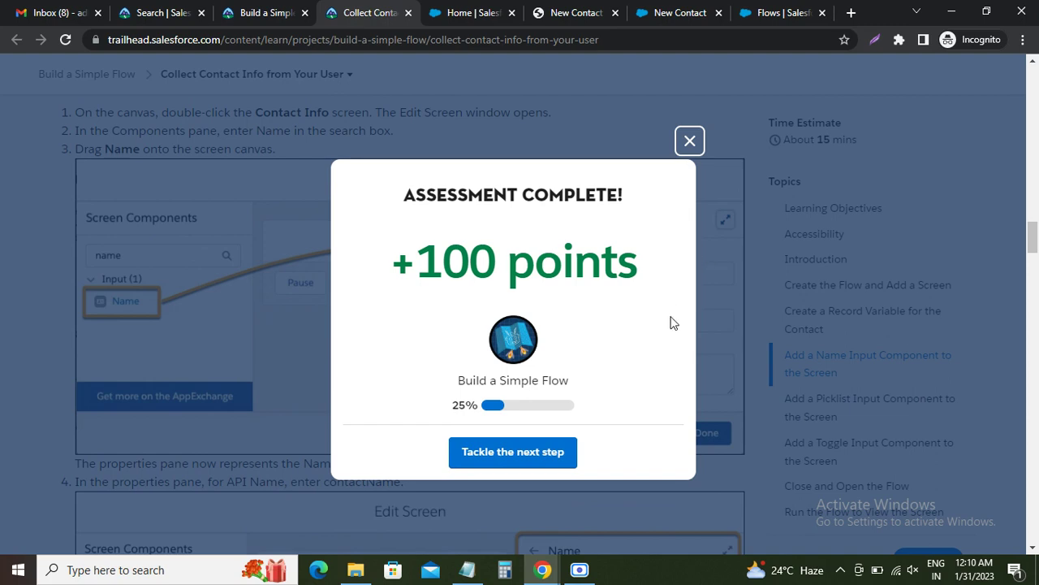
left_click(579, 569)
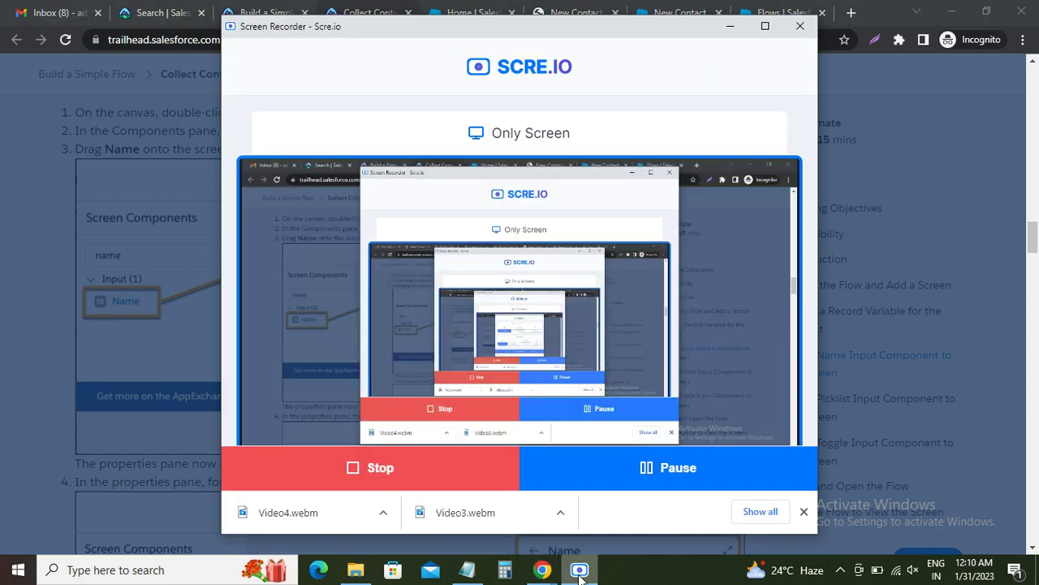